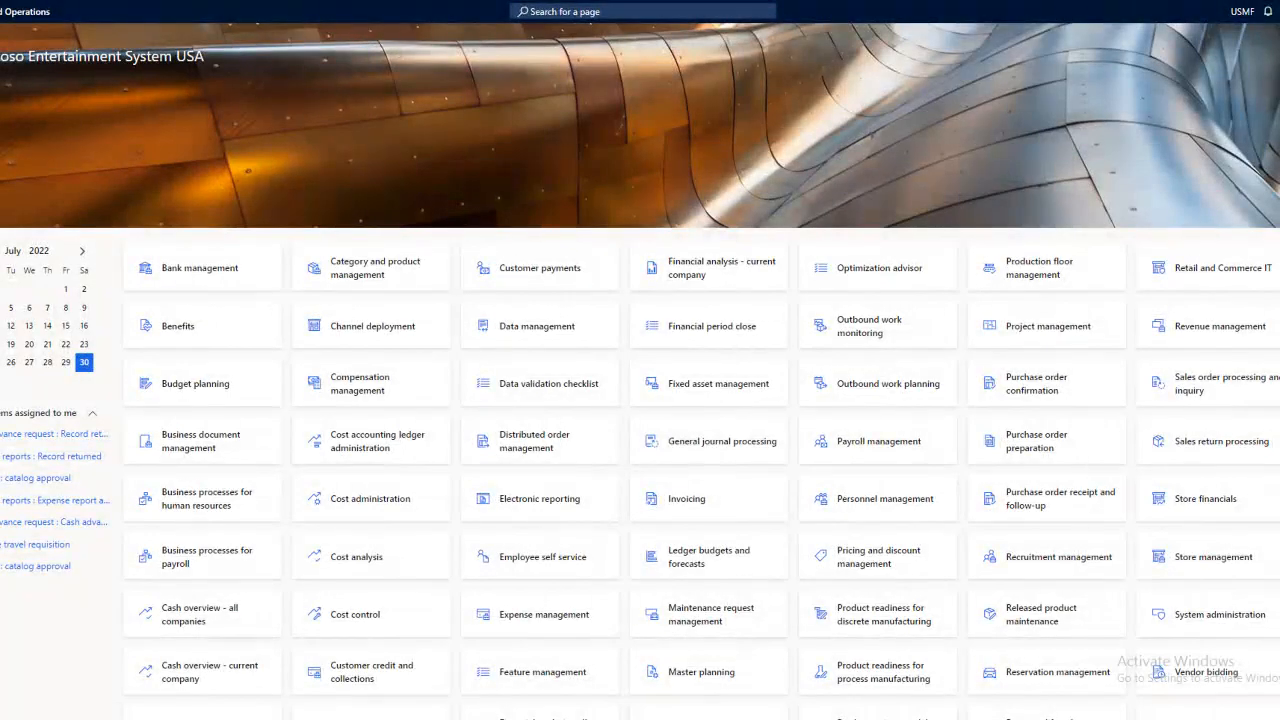
Open the inventory statuses under warehouse management setup and review the Available and Good statuses.
click(0, 36)
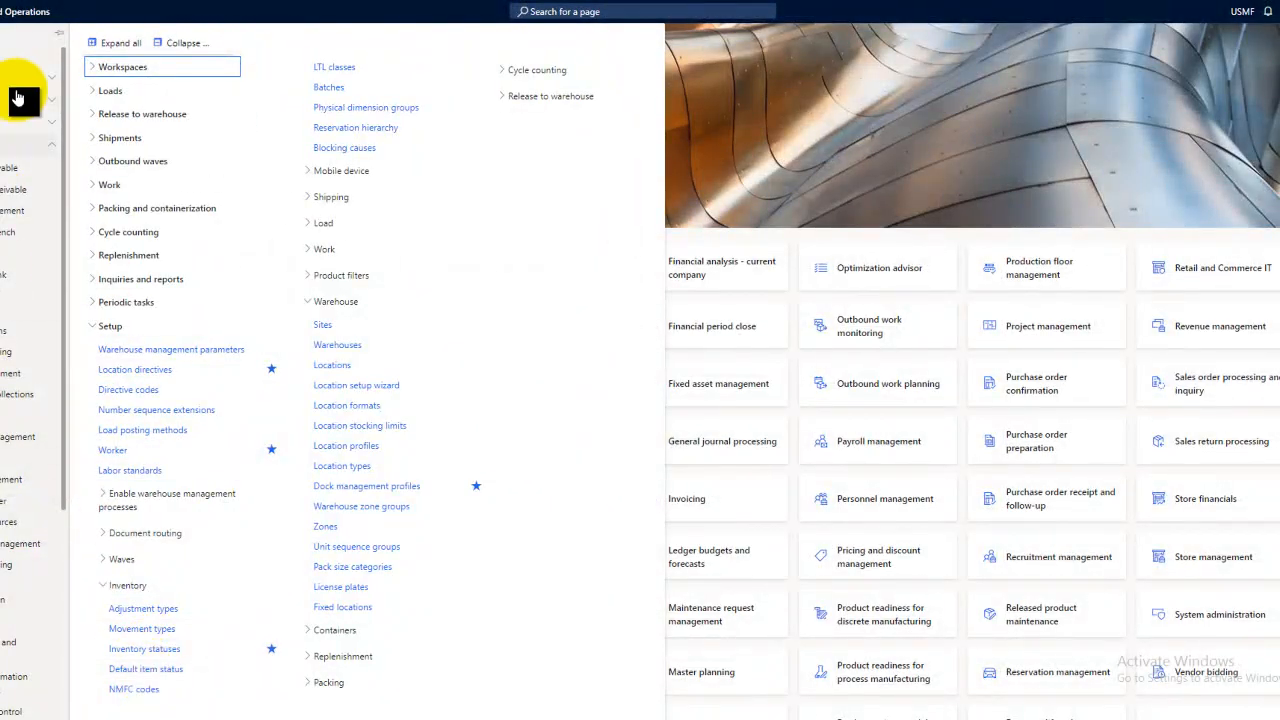
scroll(30, 400, down, 3)
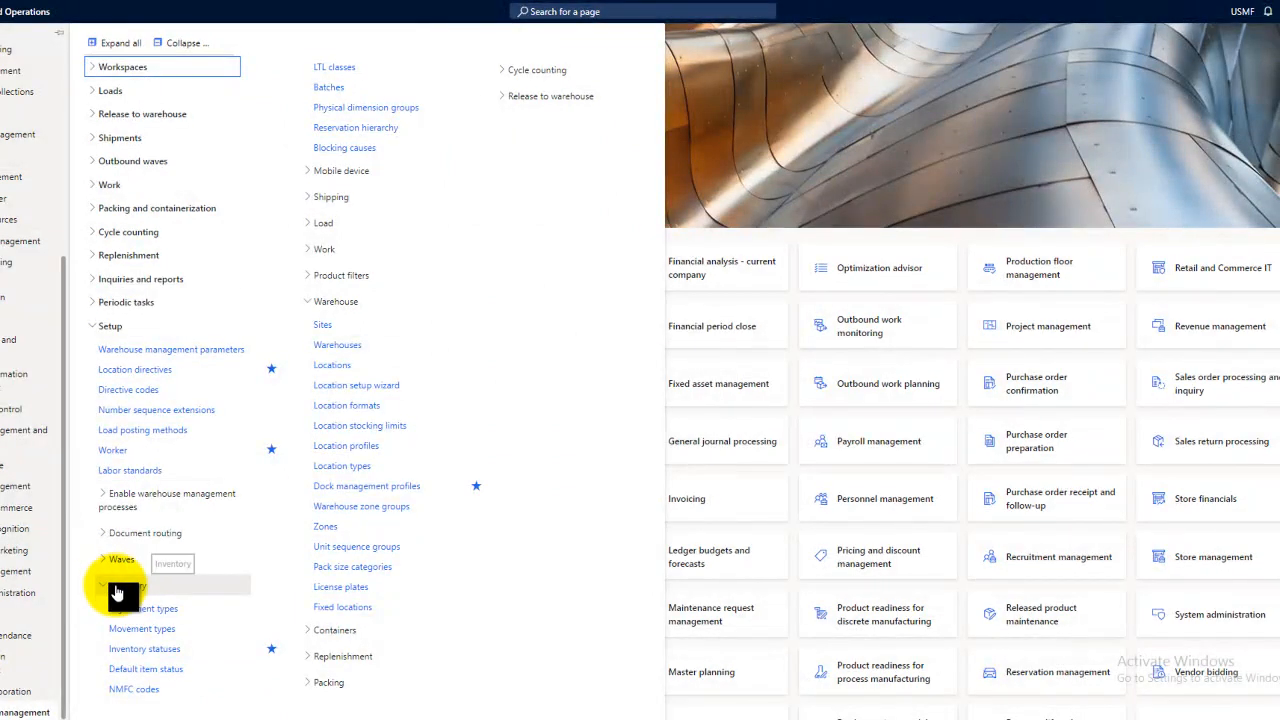
click(144, 648)
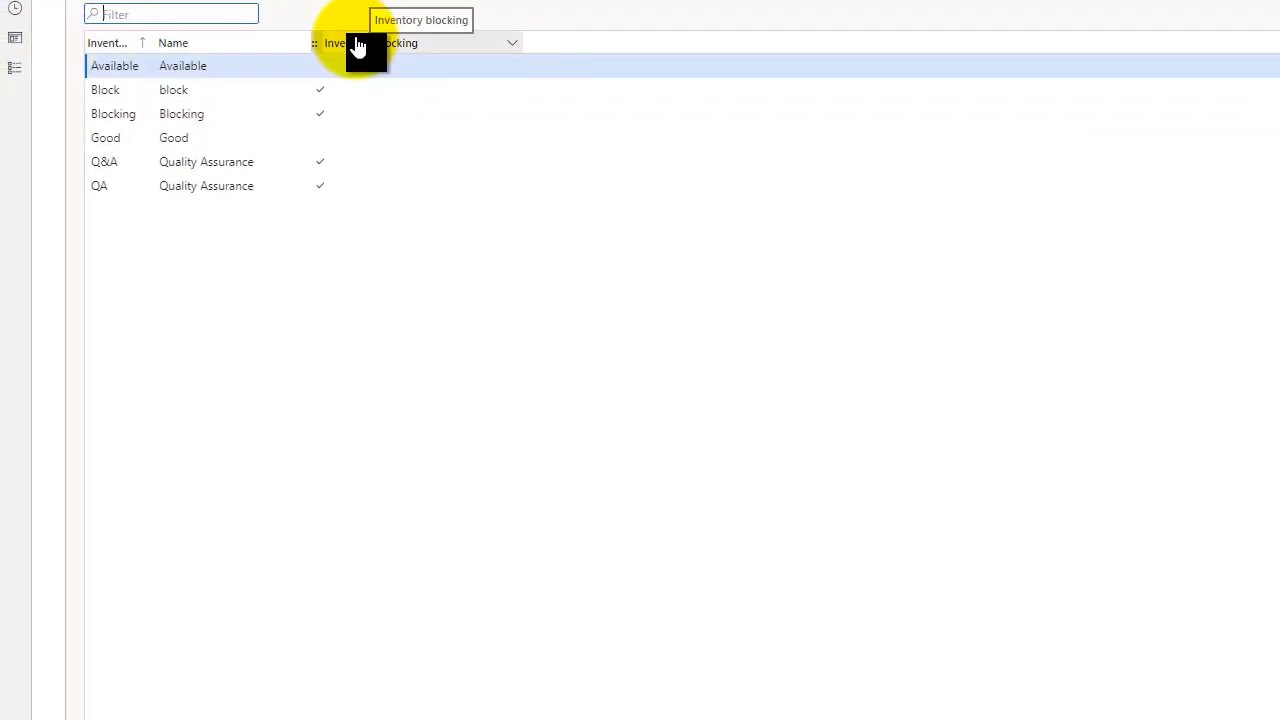
click(108, 65)
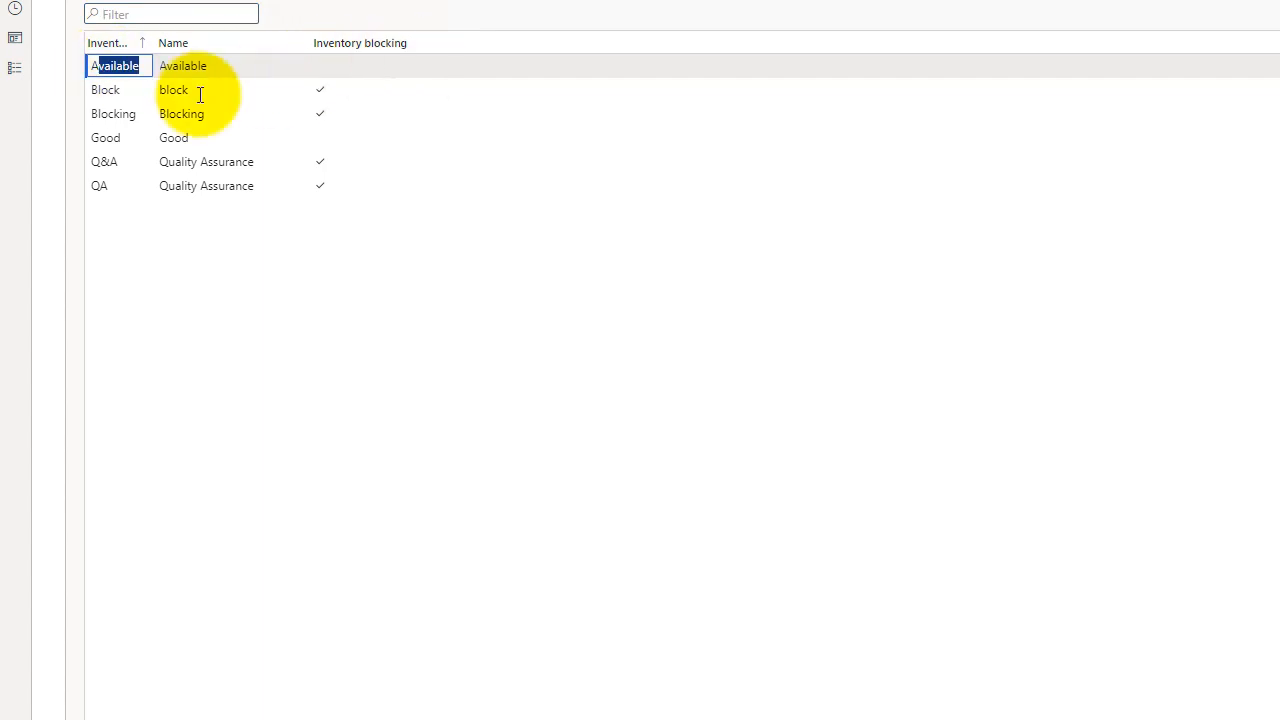
click(175, 138)
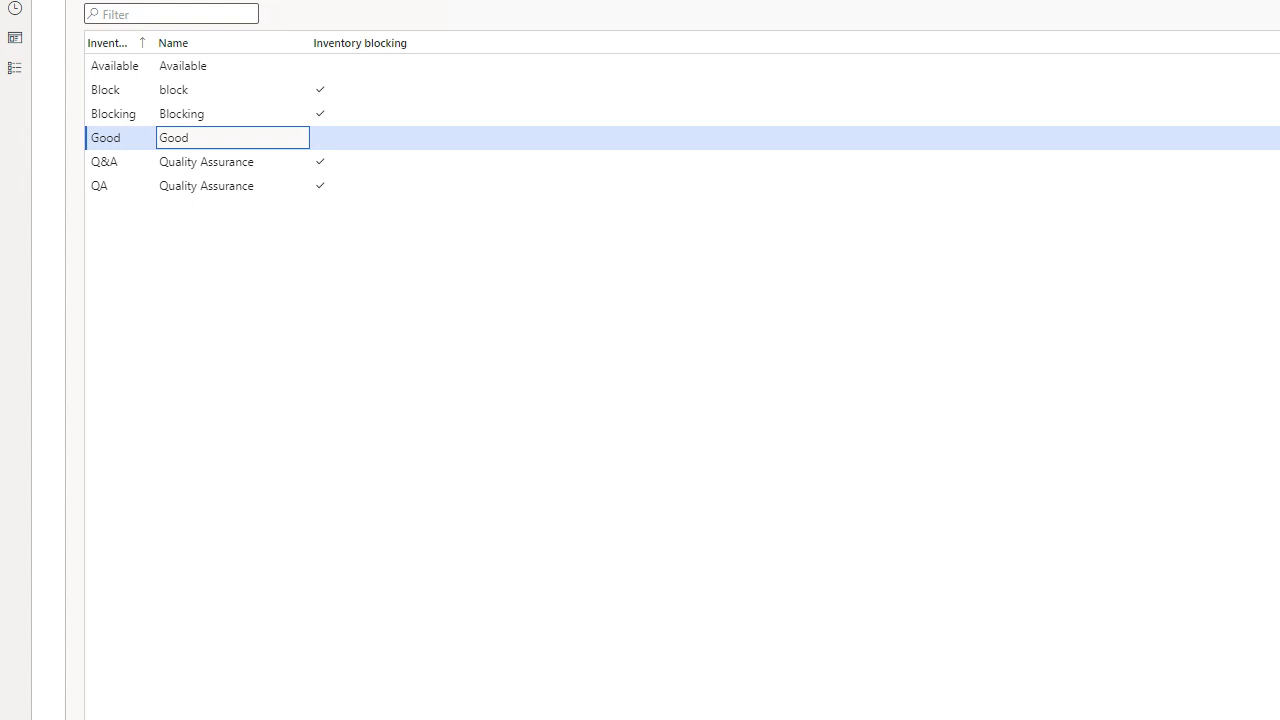
Open the item groups and display the warehouse settings of the Audio group.
click(266, 57)
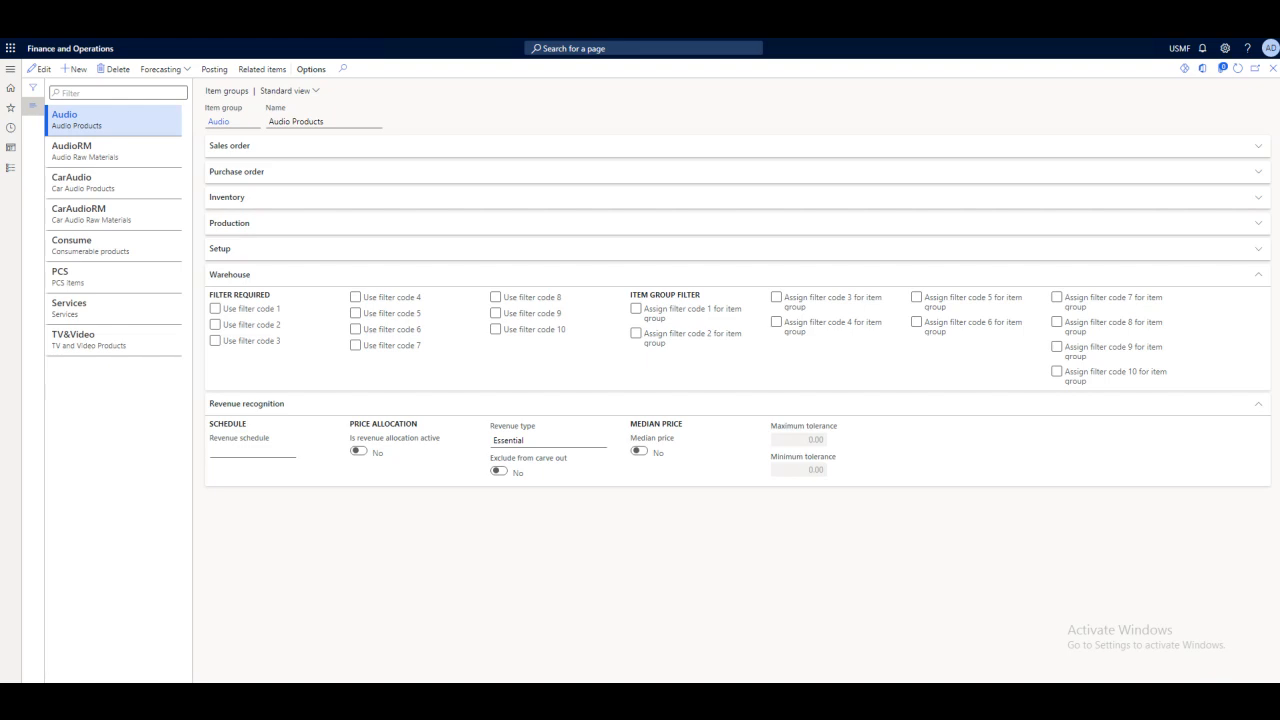
click(234, 276)
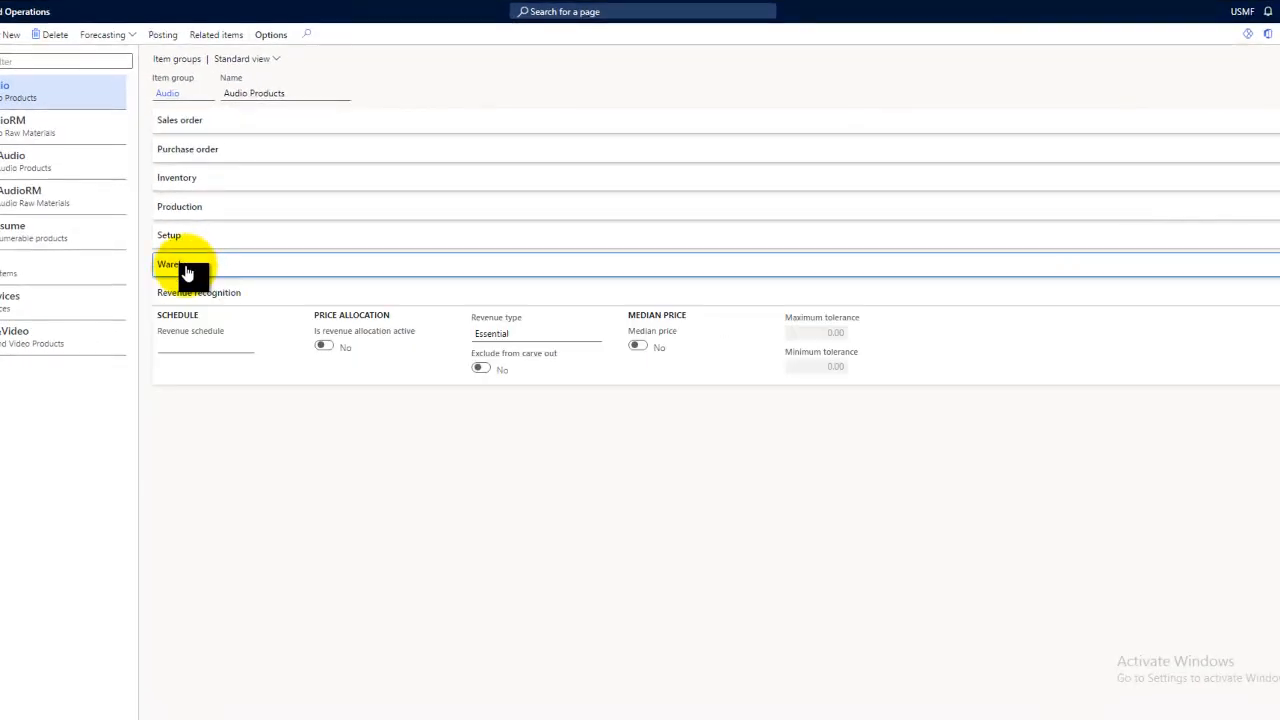
click(187, 268)
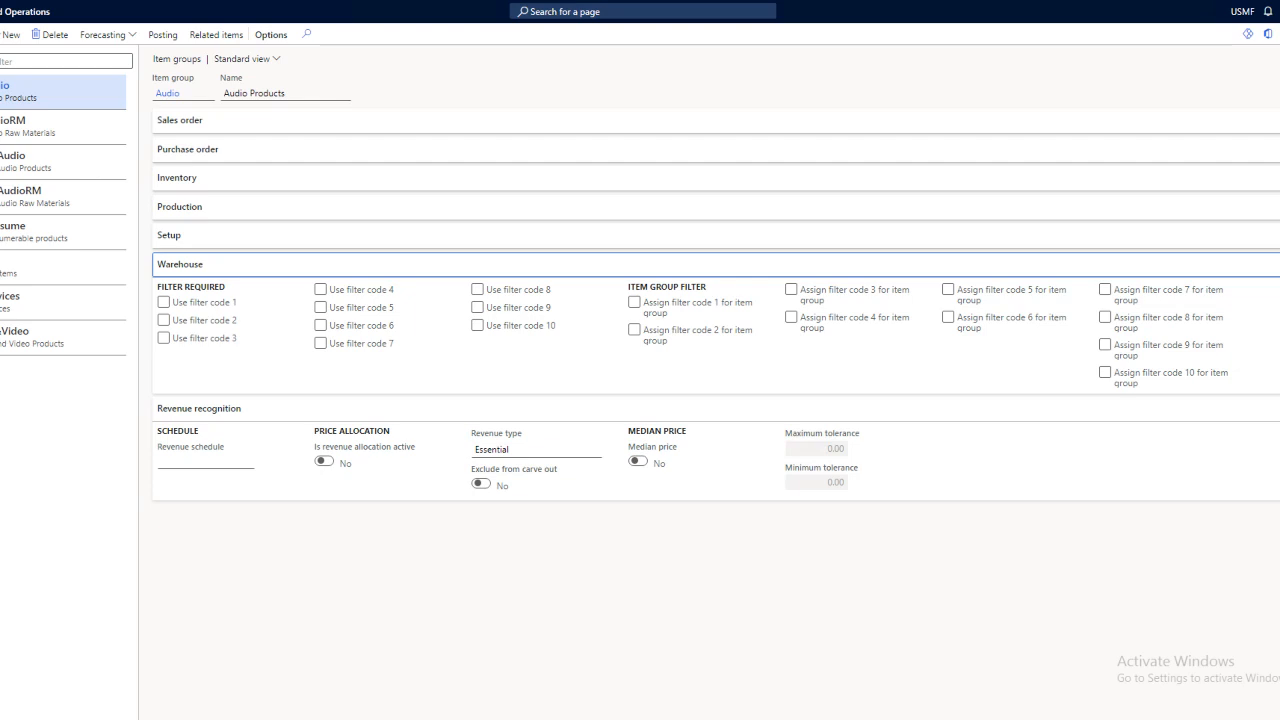
Switch the Audio item group to editing and enable Assign filter code 2 for item group in its warehouse settings.
click(174, 308)
click(165, 308)
click(1, 35)
click(168, 308)
click(164, 321)
click(164, 338)
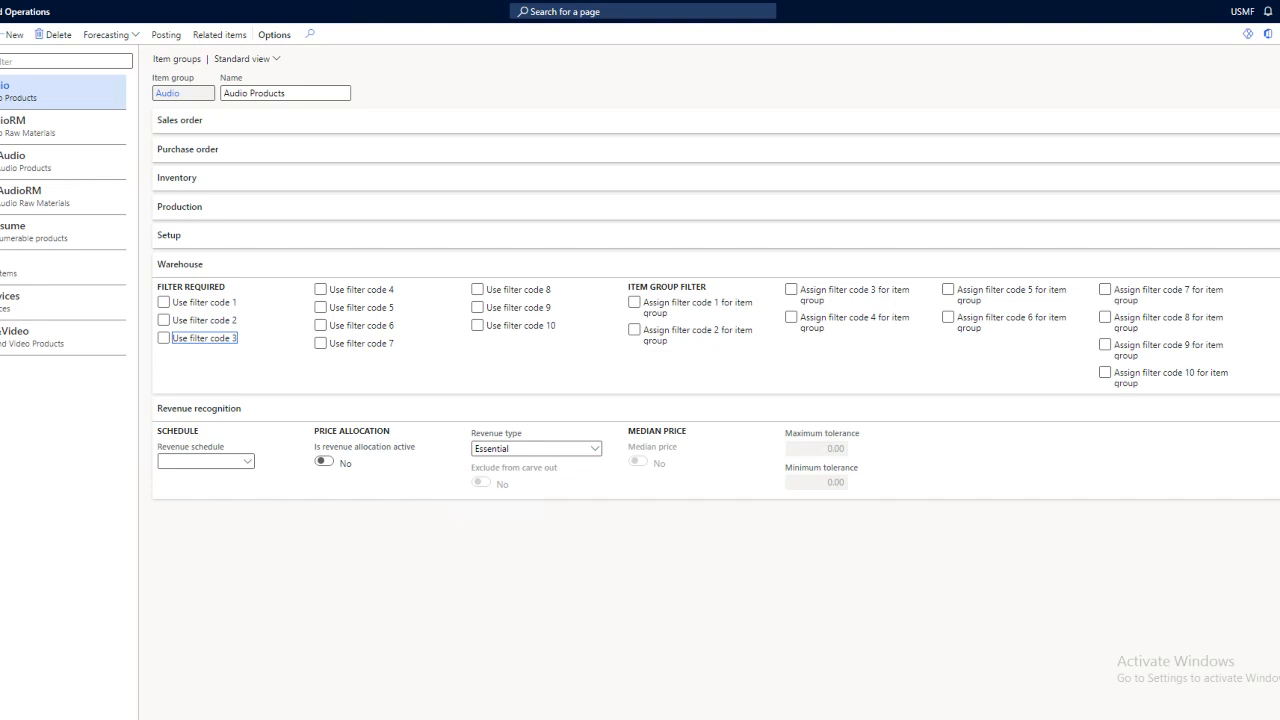
click(634, 330)
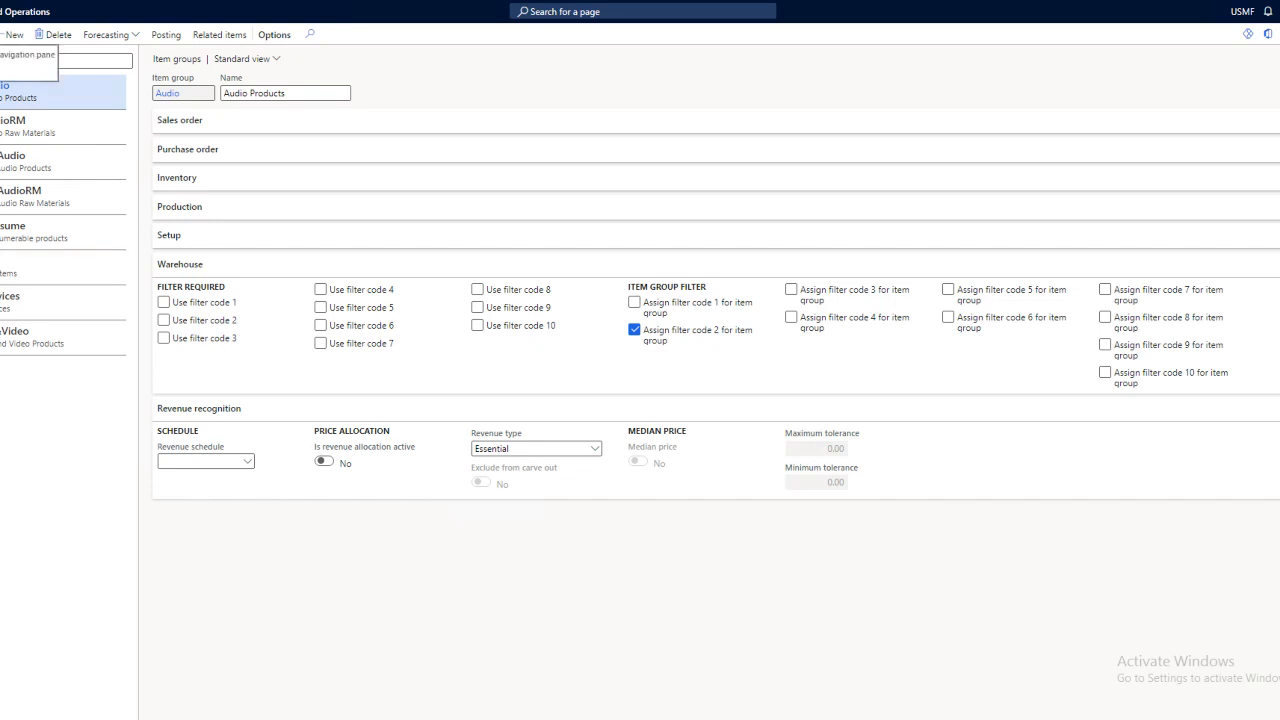
Open the dock management profiles under warehouse management setup.
click(3, 47)
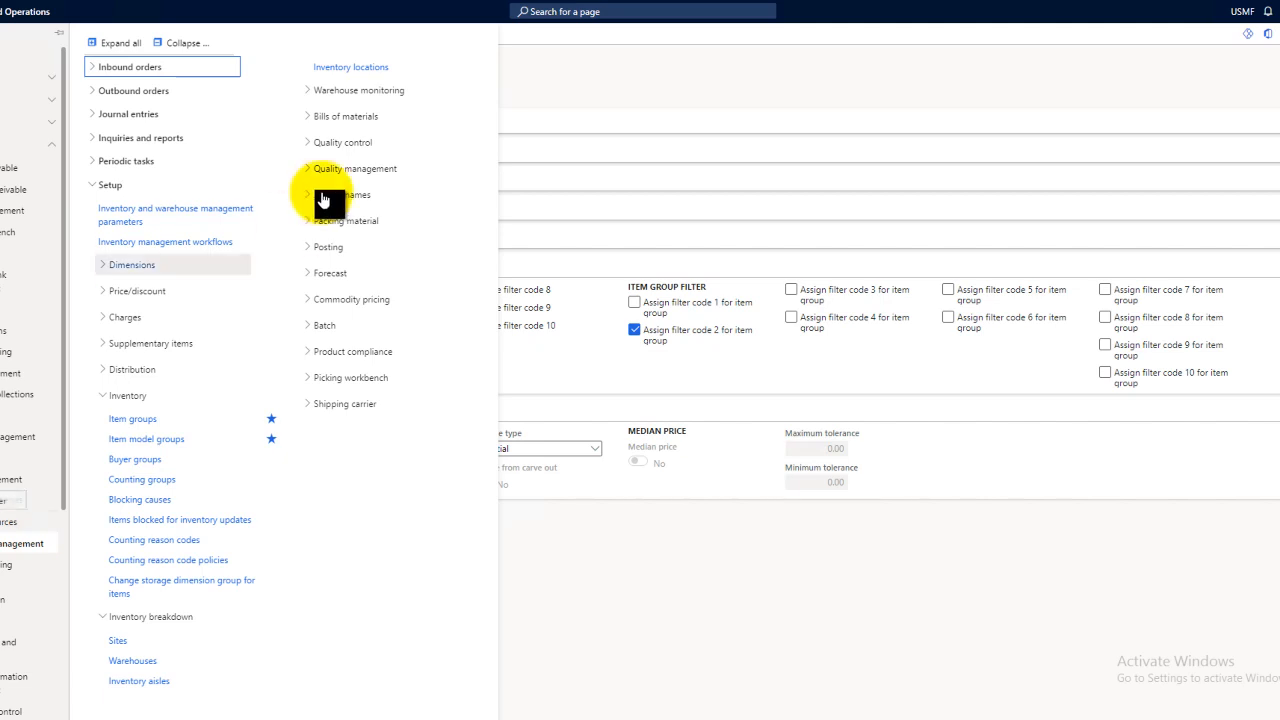
scroll(8, 425, down, 3)
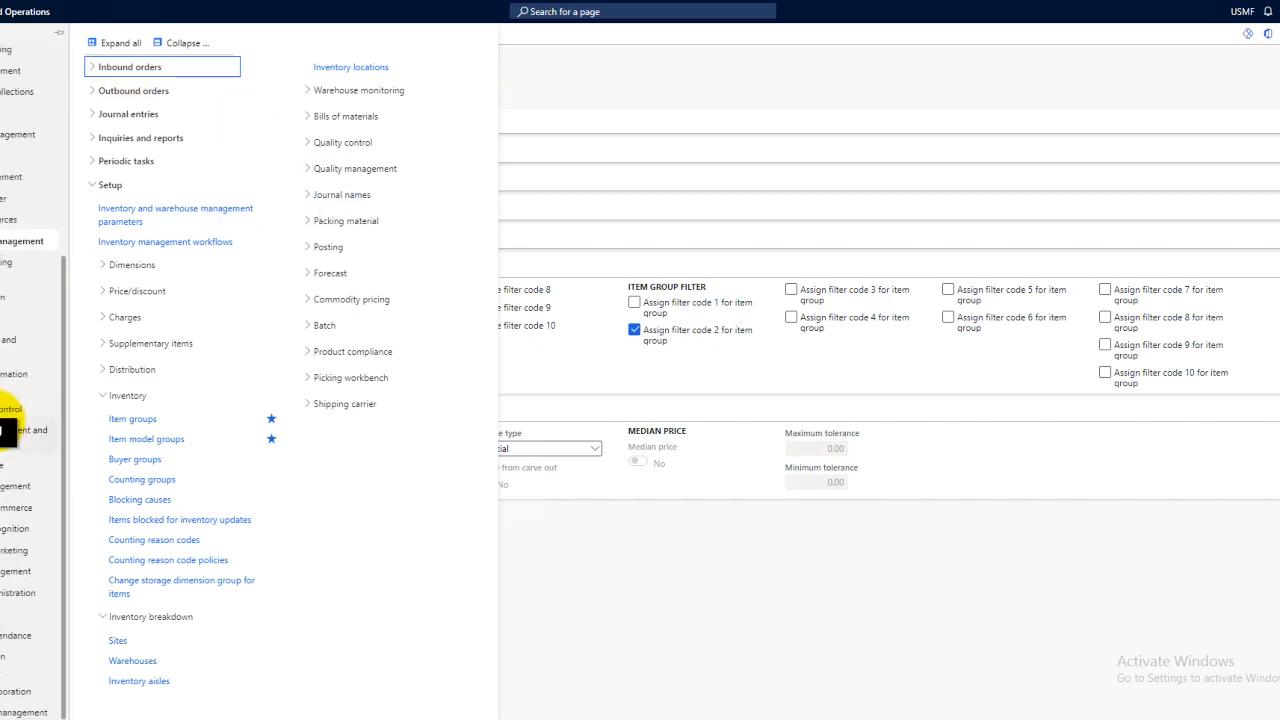
click(3, 713)
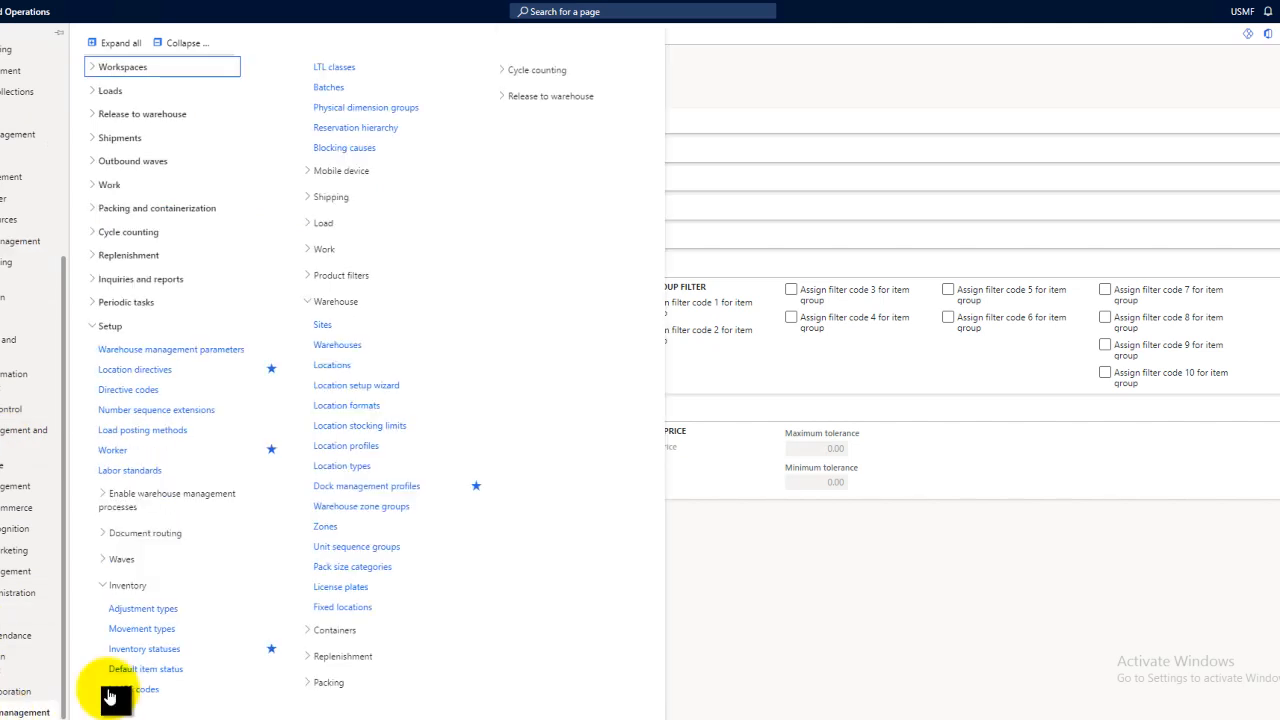
click(374, 485)
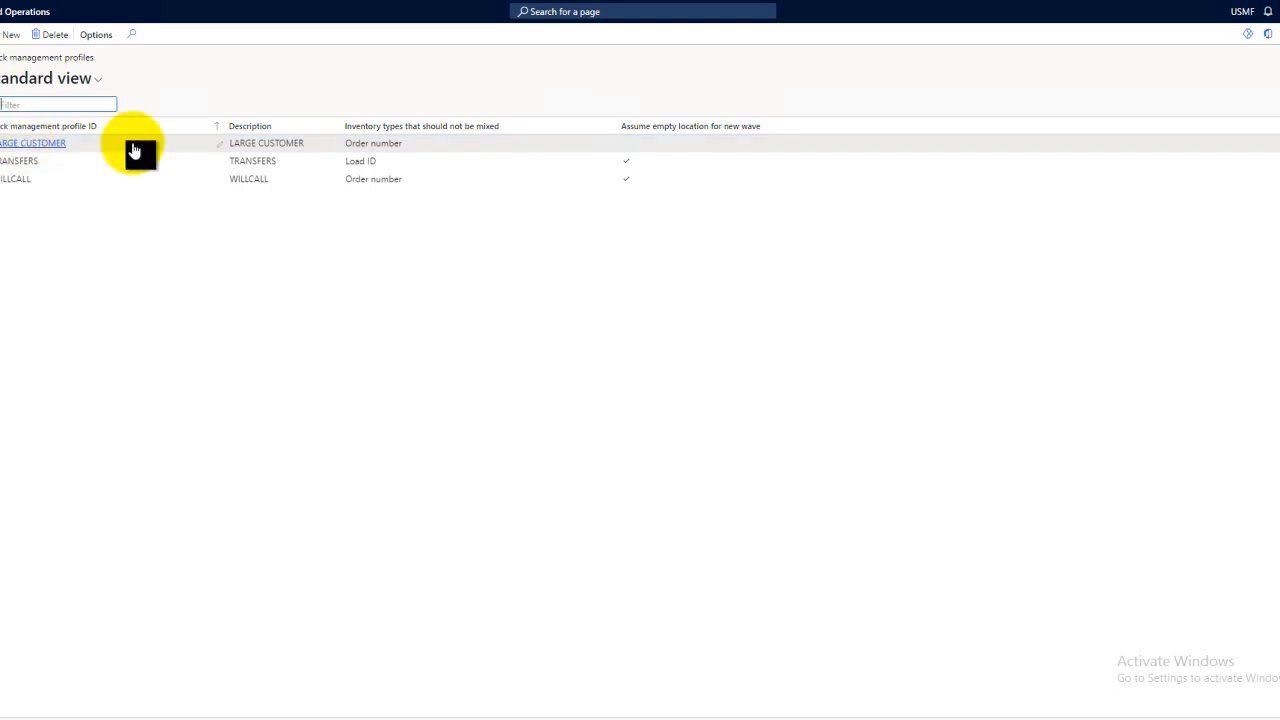
Review the available options for inventory types that should not be mixed on the LARGE CUSTOMER dock management profile.
click(352, 145)
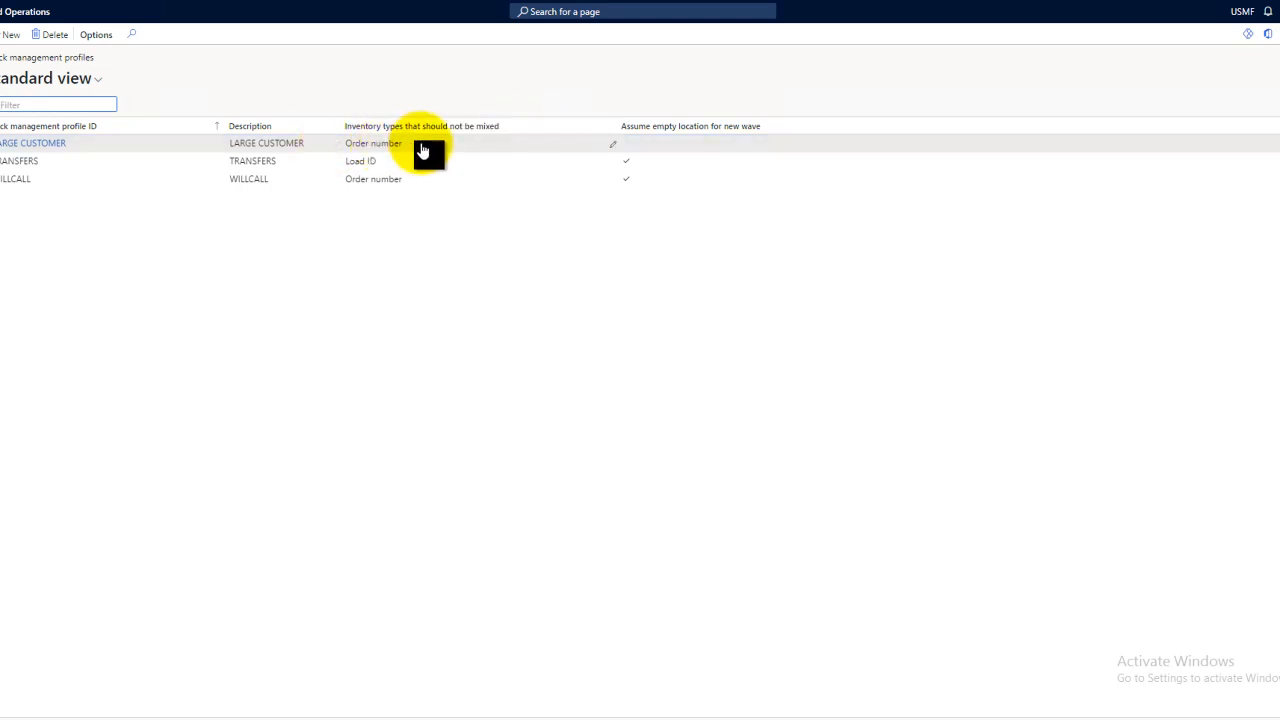
click(607, 152)
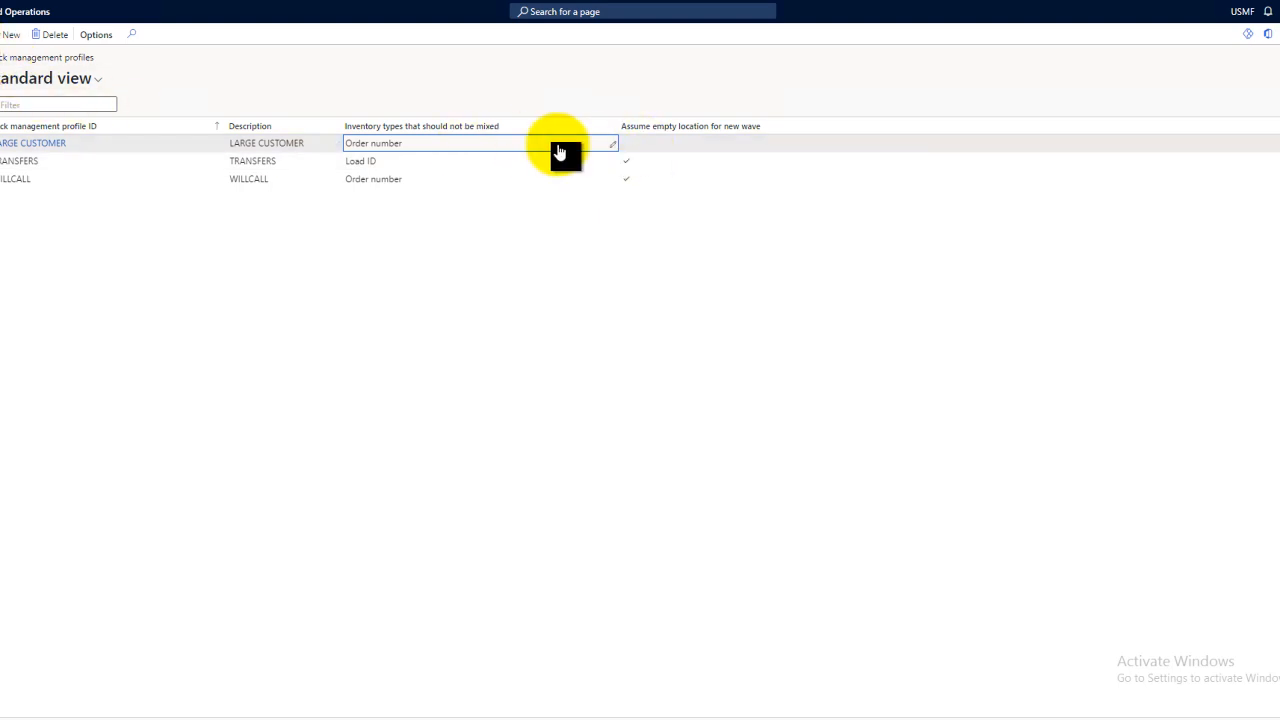
click(627, 145)
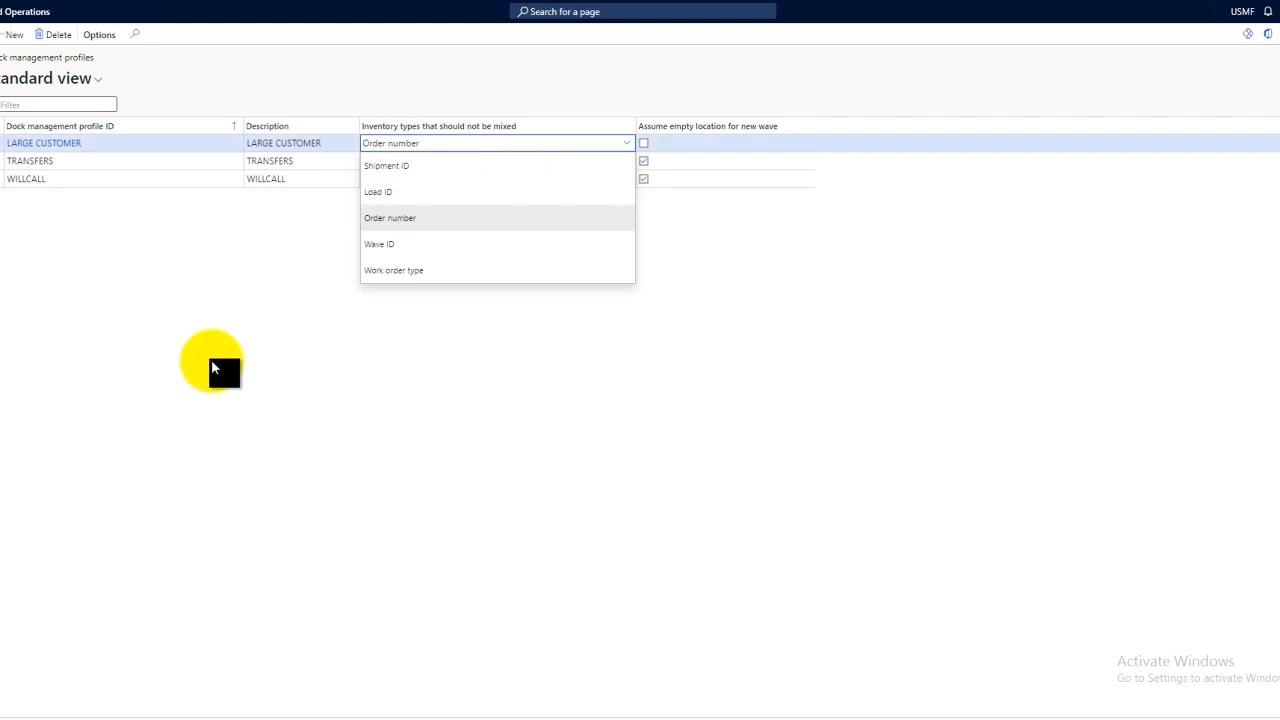
click(262, 327)
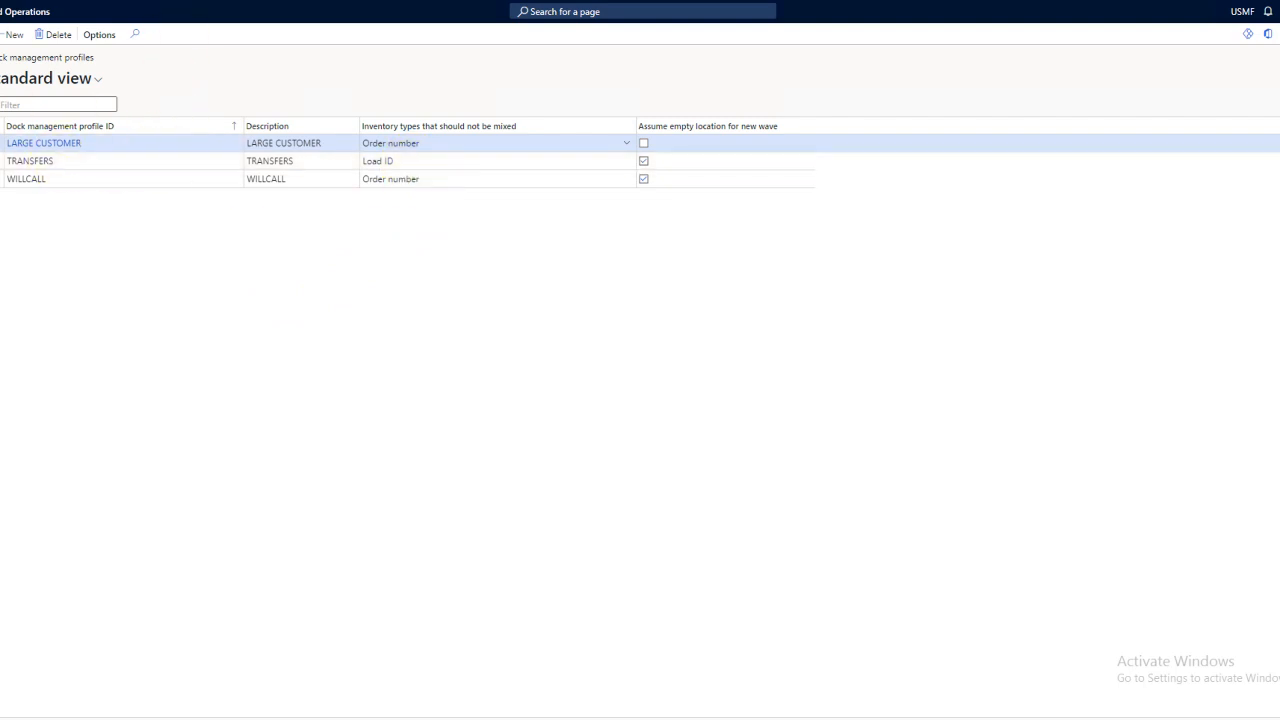
Open the location profiles and check the dock management profile ID assigned to the BAYDOOR profile.
click(2, 144)
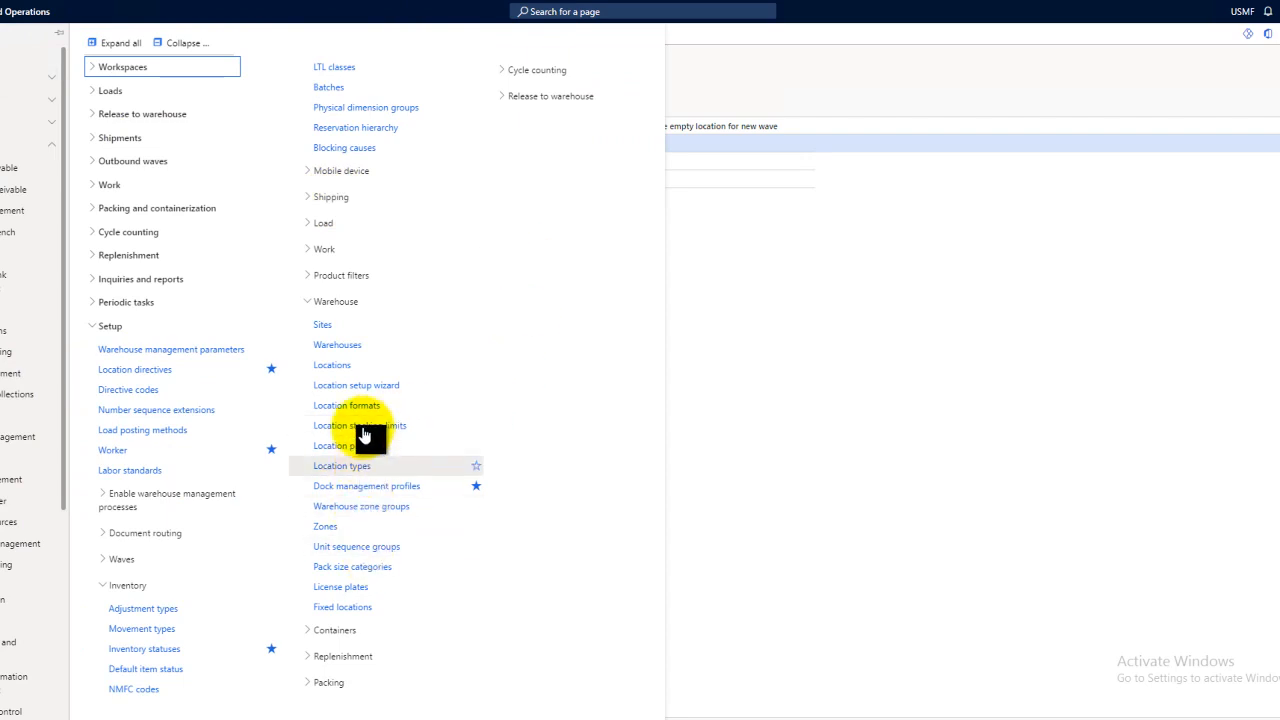
click(346, 446)
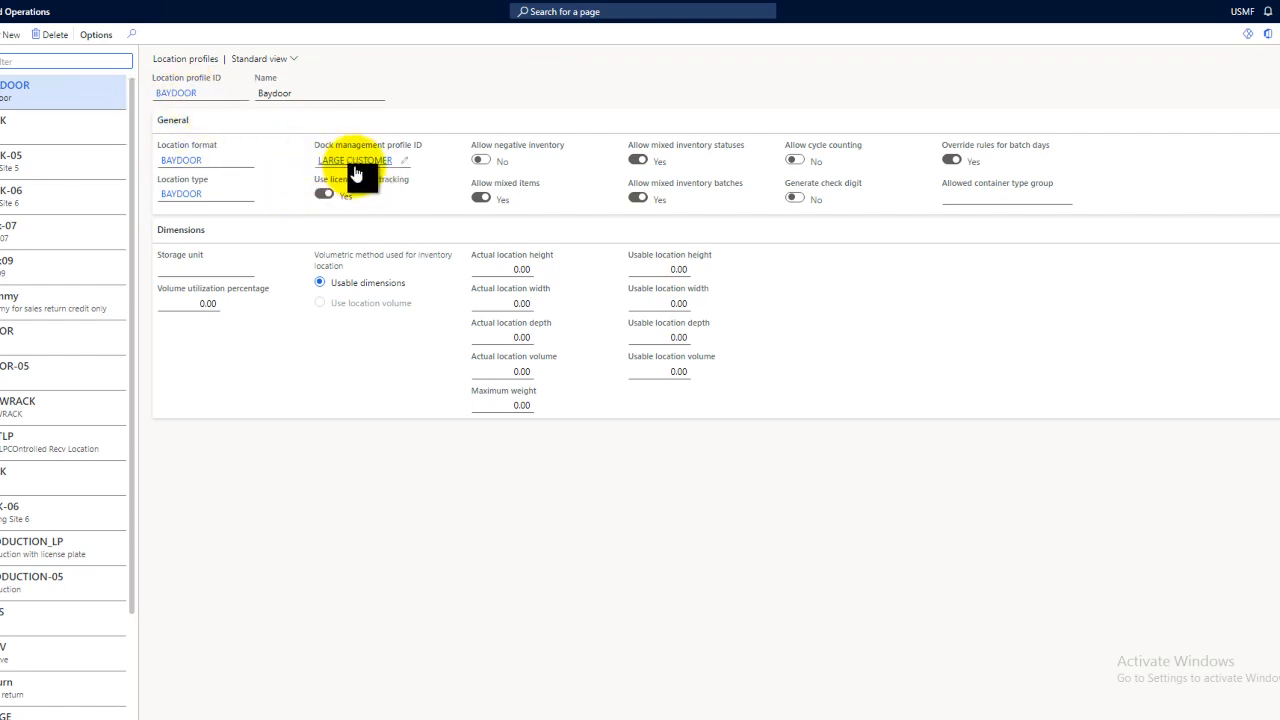
mouse_move(356, 174)
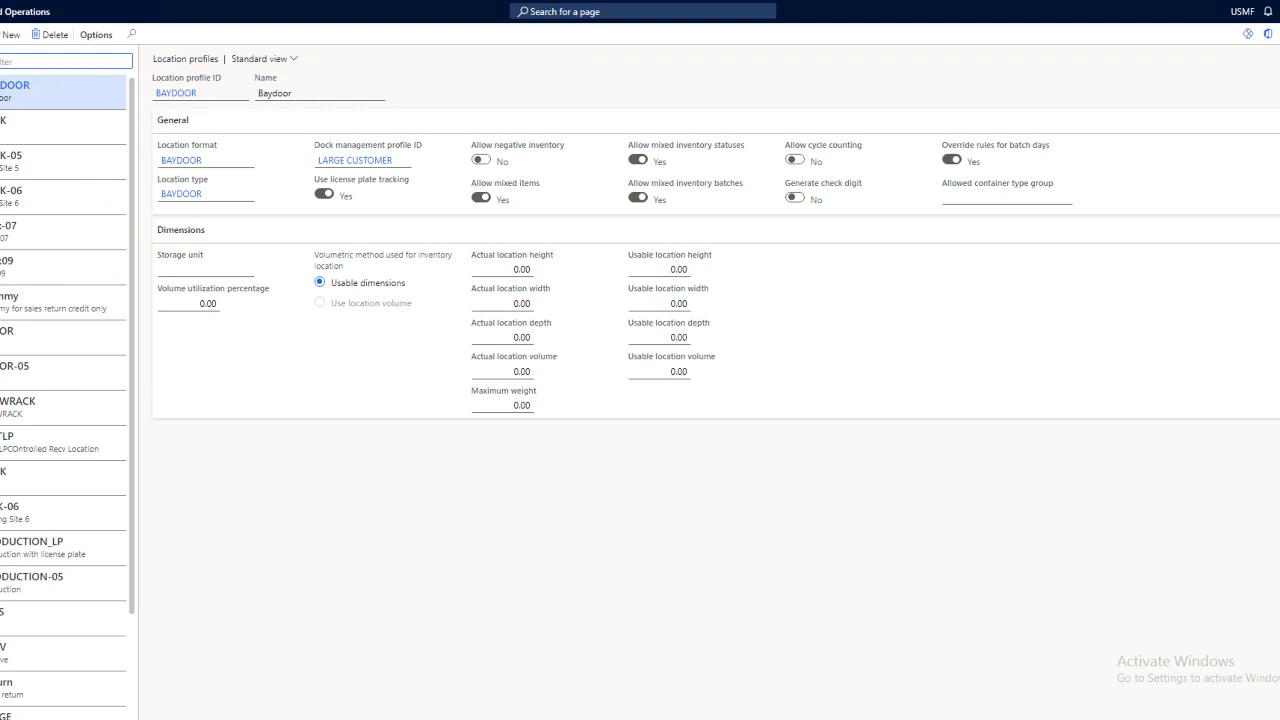
Open the warehouses list and check whether warehouse 24 uses warehouse management processes.
click(2, 34)
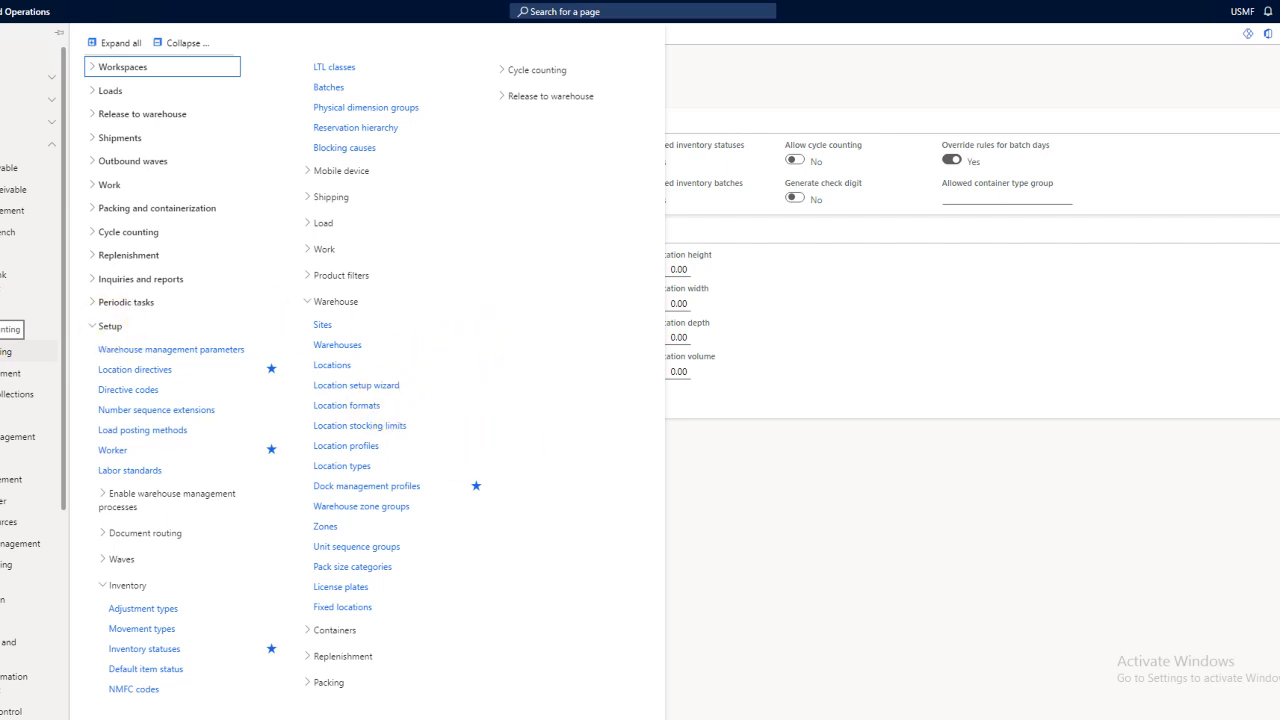
click(342, 354)
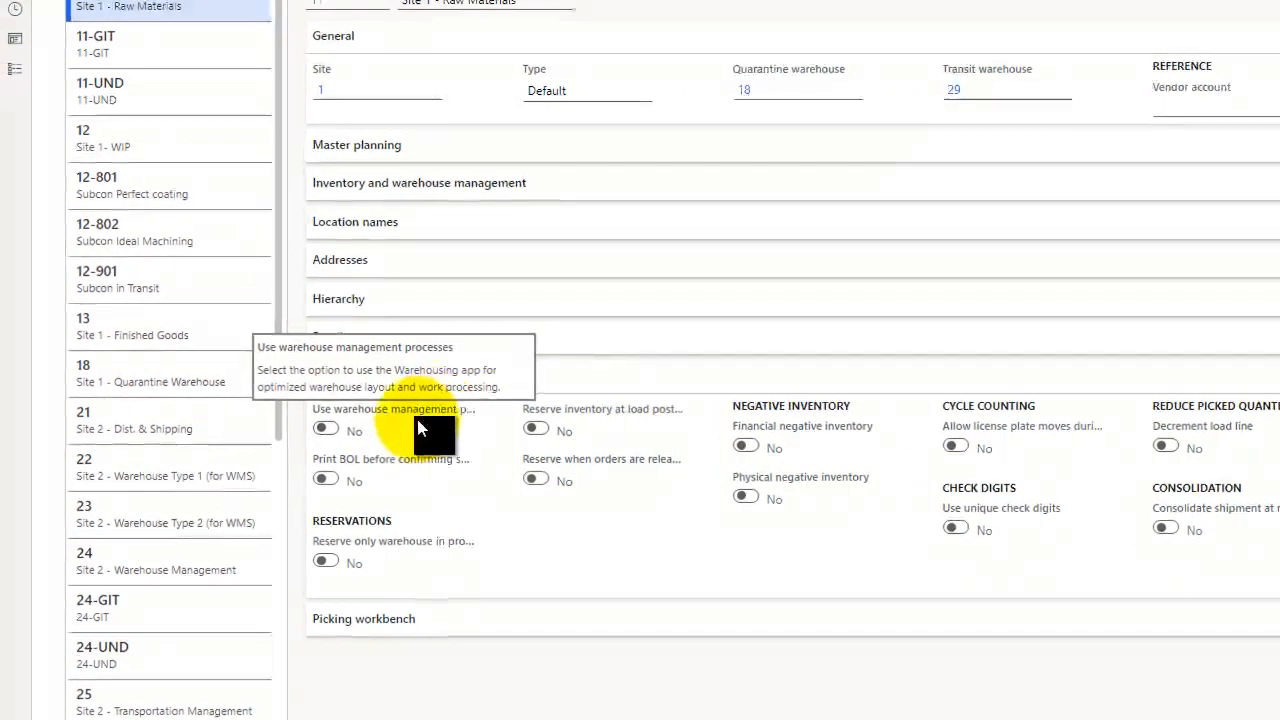
click(139, 573)
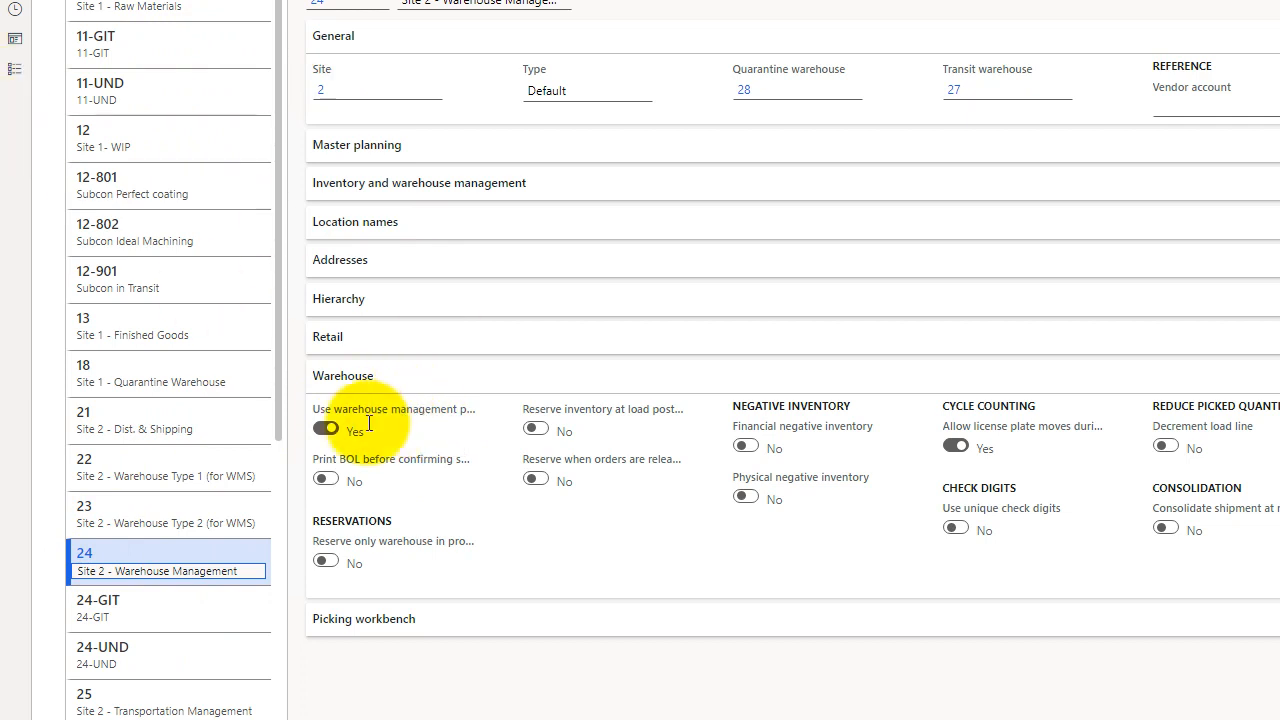
mouse_move(369, 423)
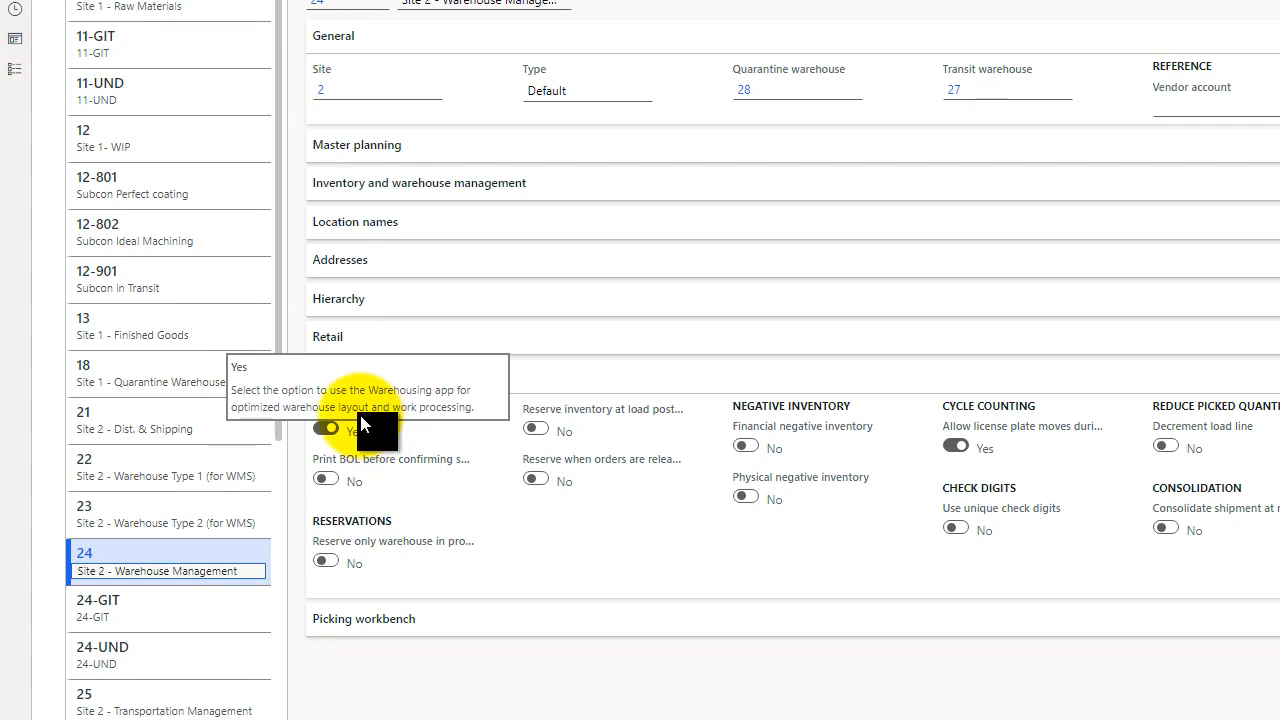
Open the storage dimension groups under product information management and view the Ware group's dimensions and warehouse-specific setup.
click(14, 68)
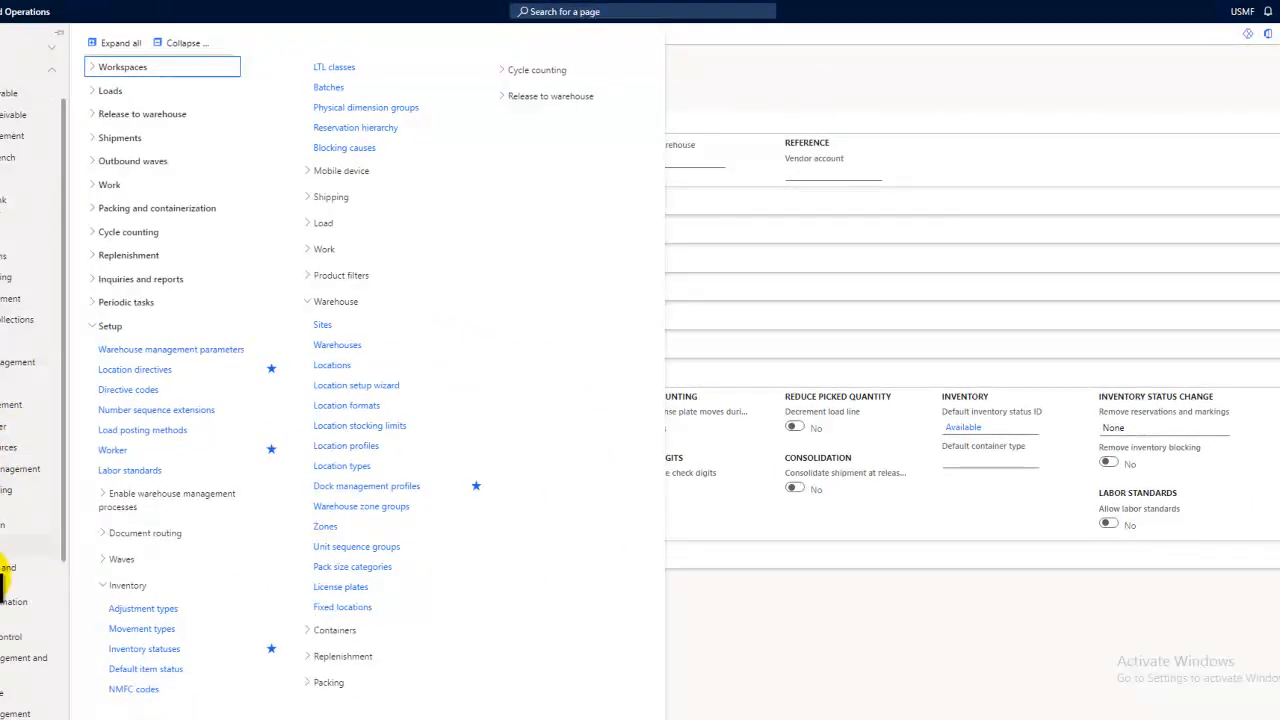
click(35, 612)
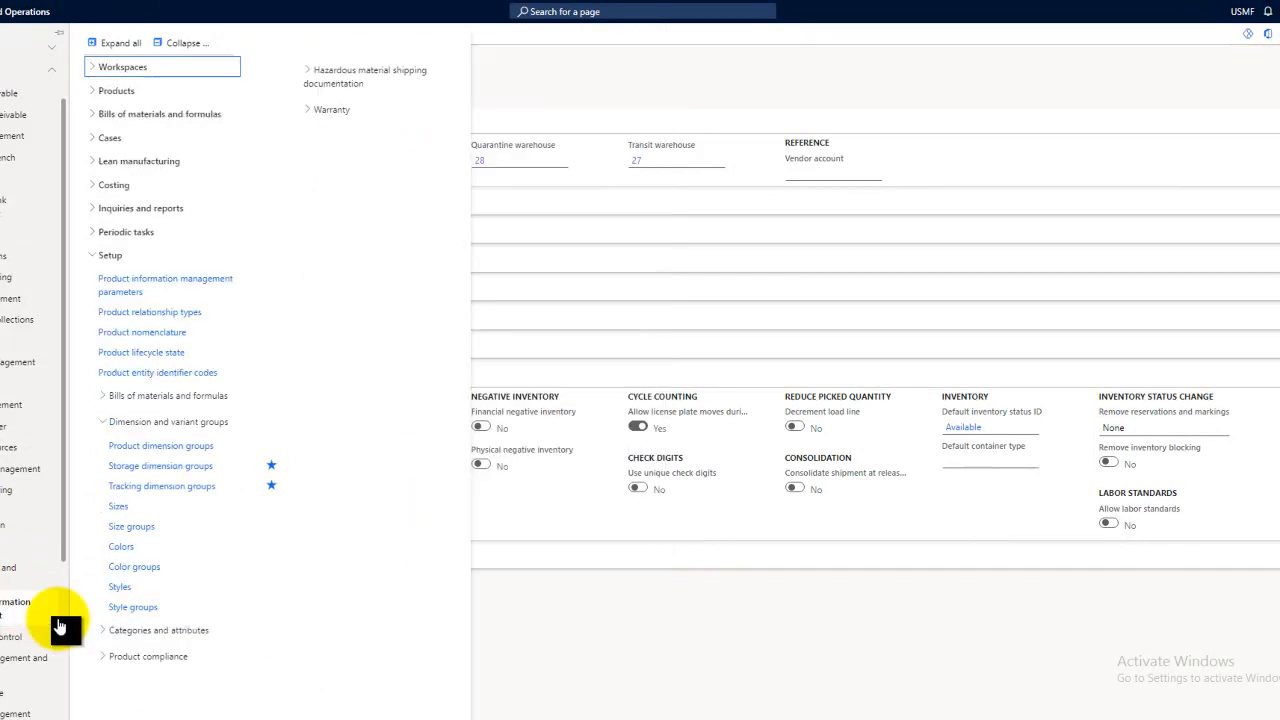
click(196, 466)
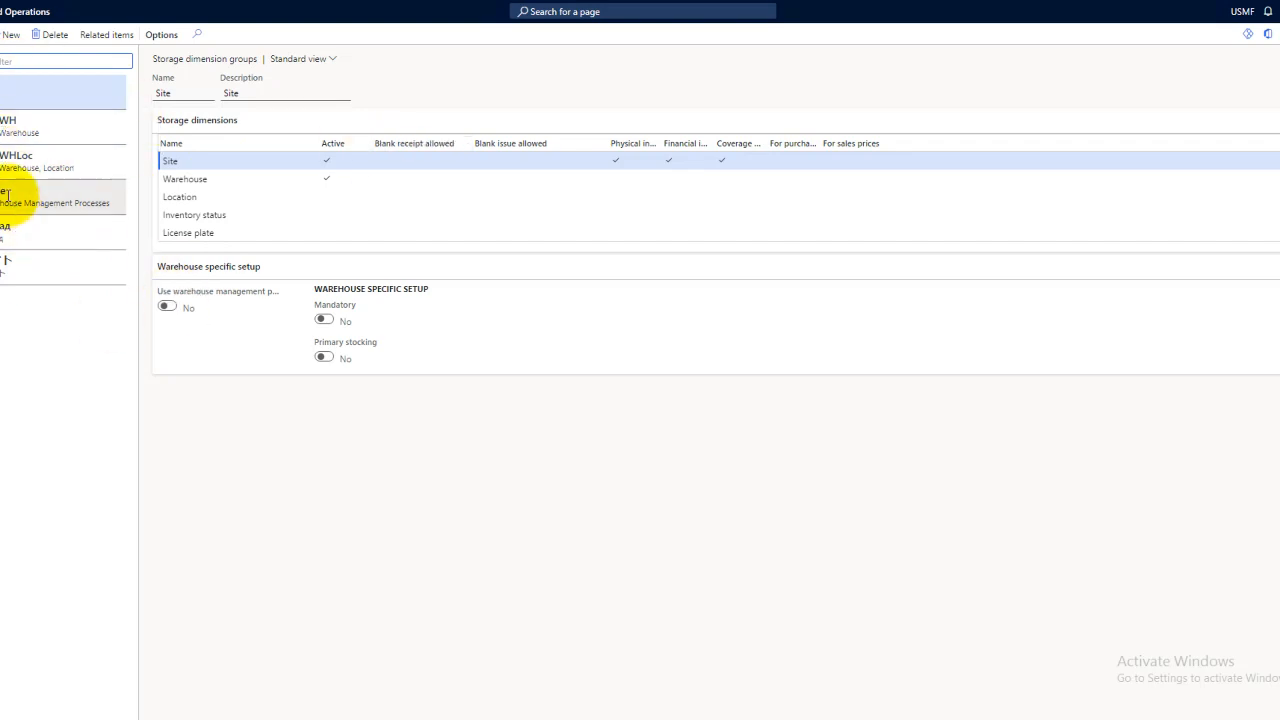
click(100, 198)
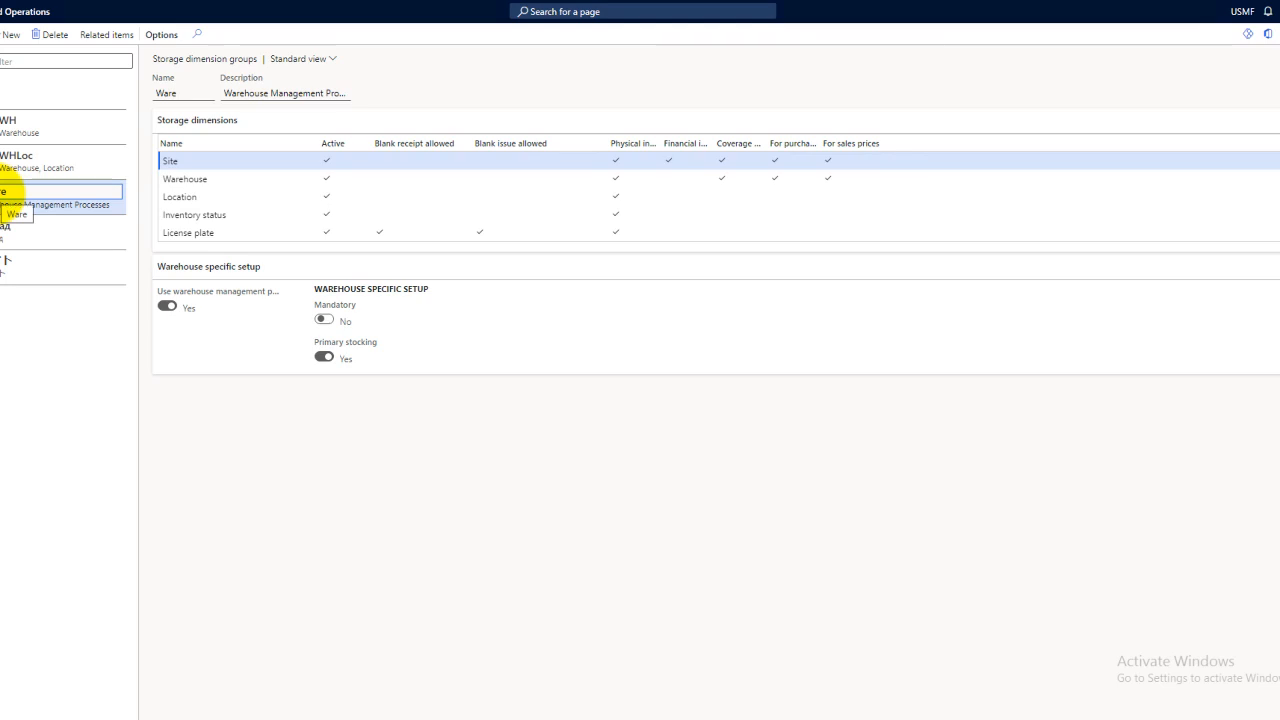
Examine the warehouse layout diagram enlarged in the browser, and open the warehouse zone groups under warehouse management setup.
click(0, 144)
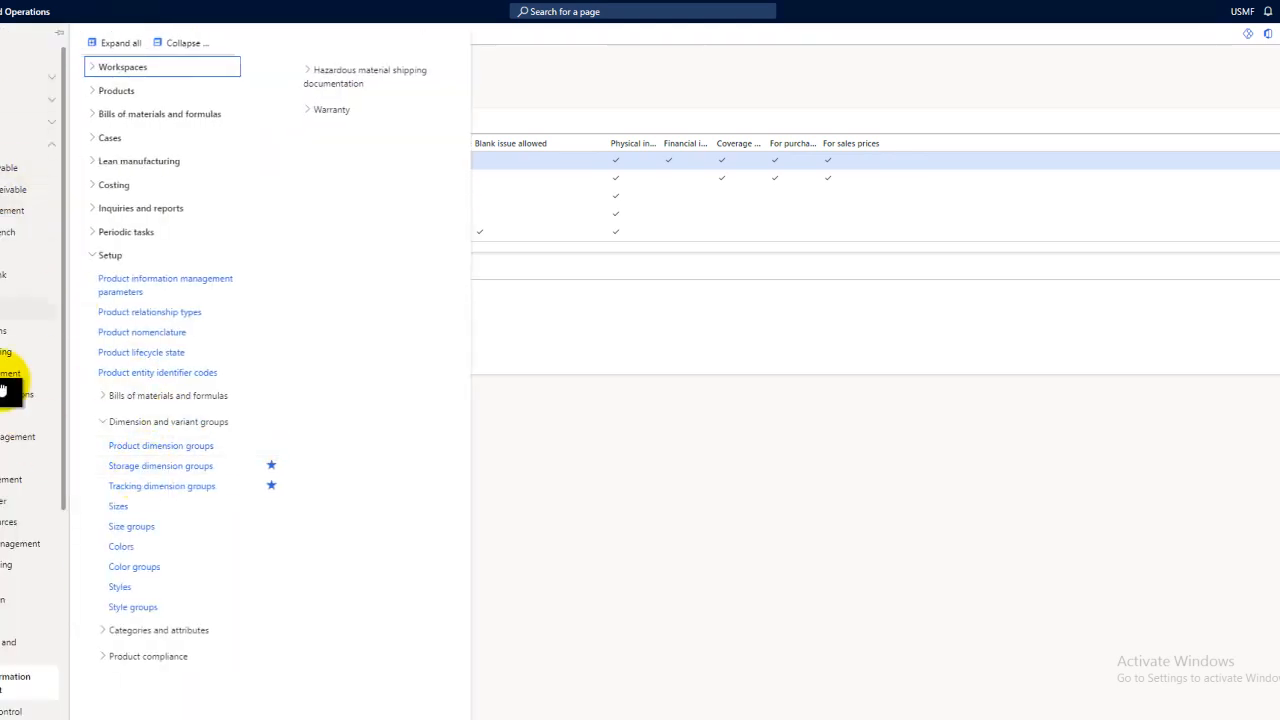
scroll(8, 450, down, 3)
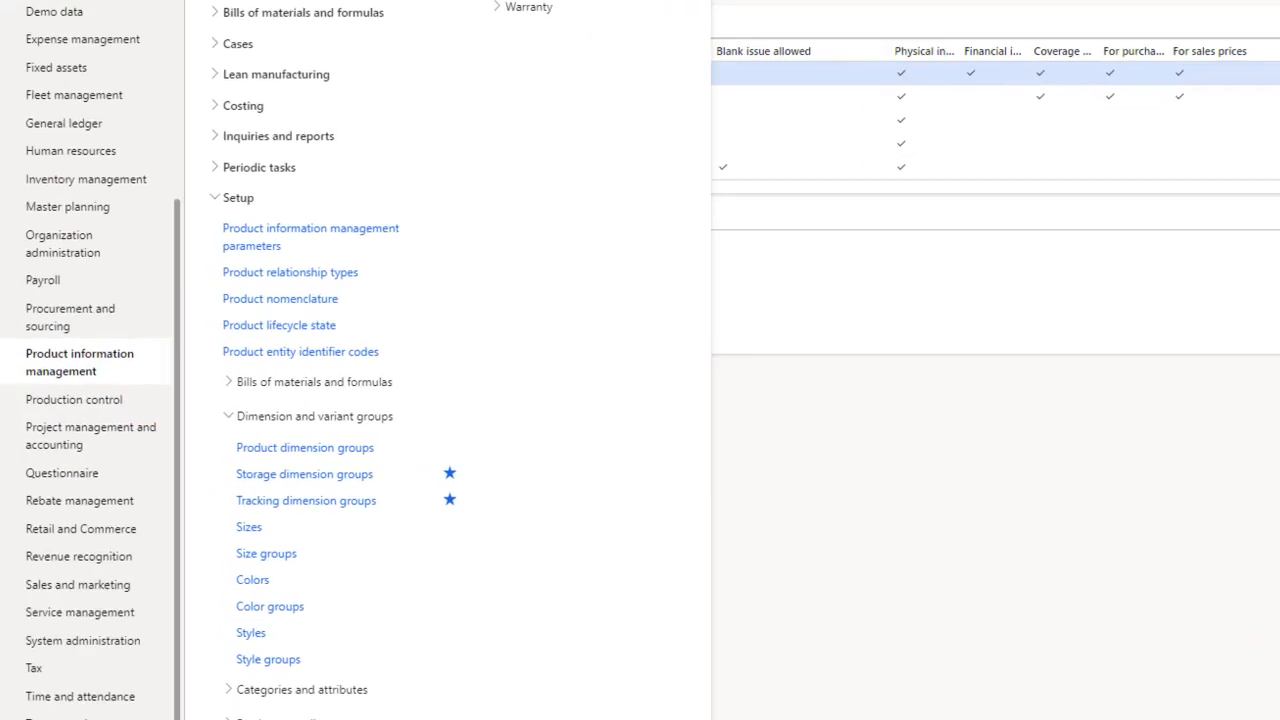
click(35, 718)
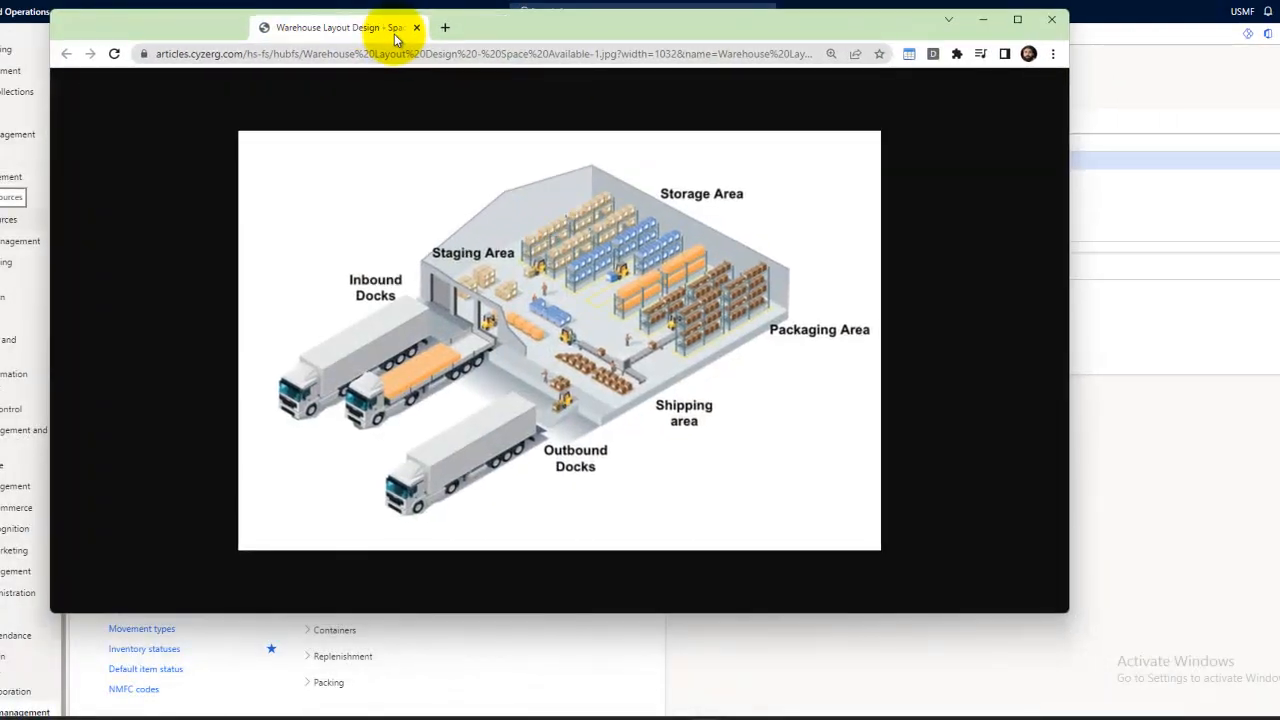
click(1018, 20)
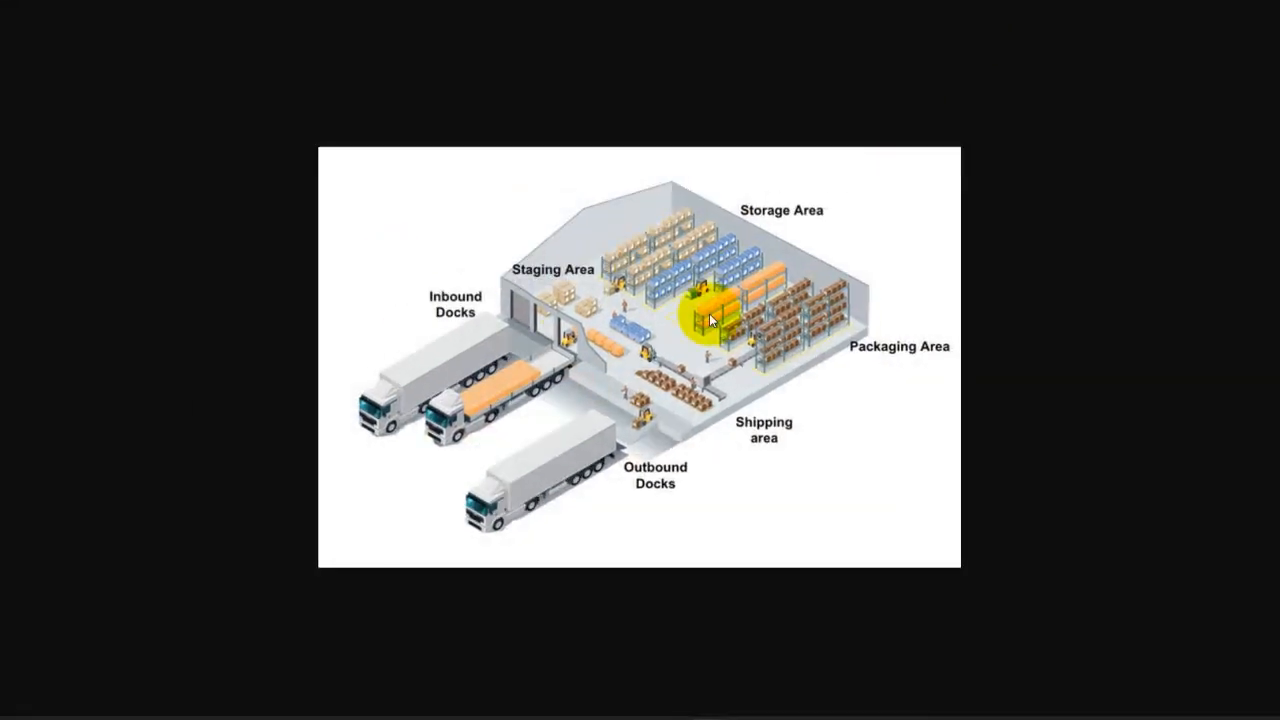
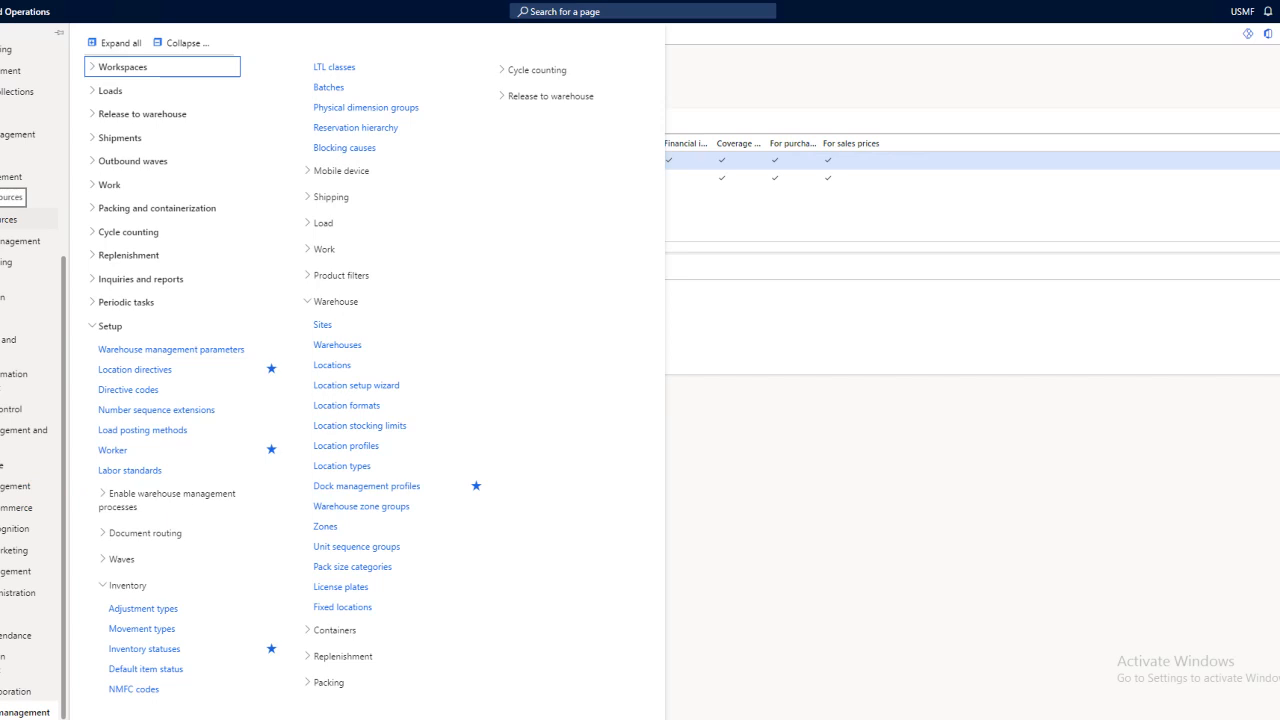
click(338, 506)
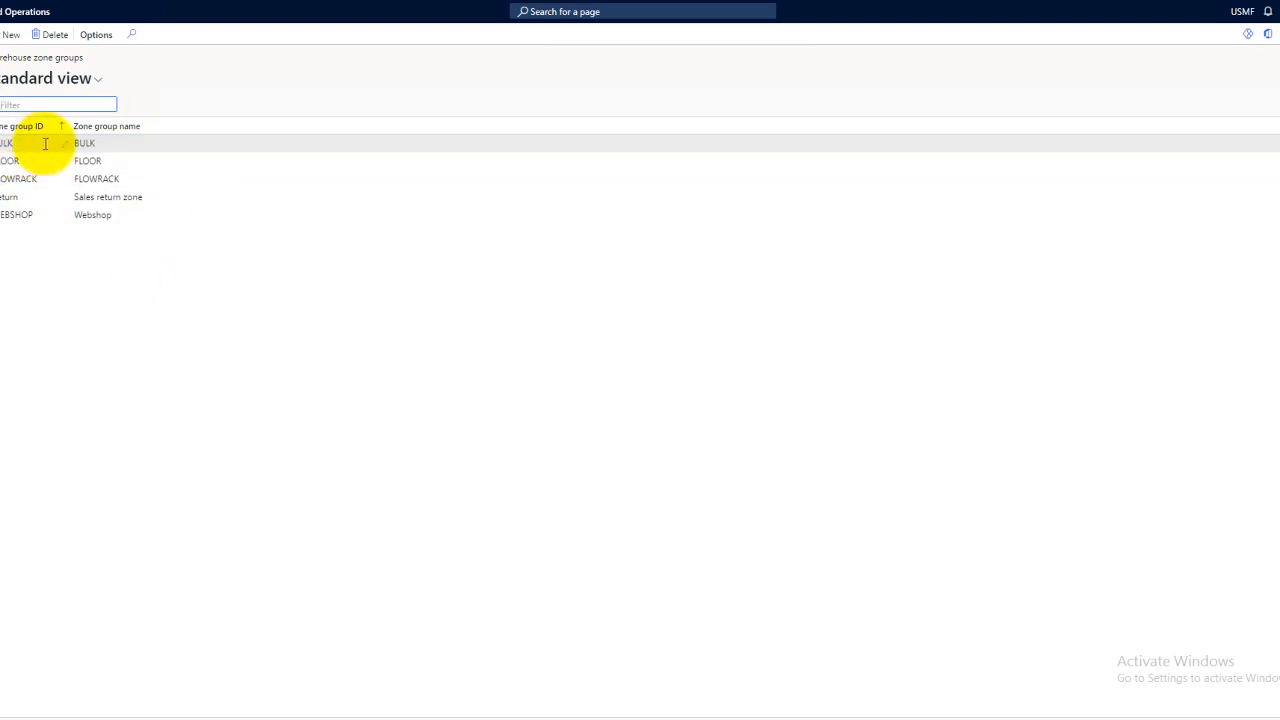
Review the warehouse zone groups, and open the zones list in the warehouse setup to see each zone's group.
click(12, 145)
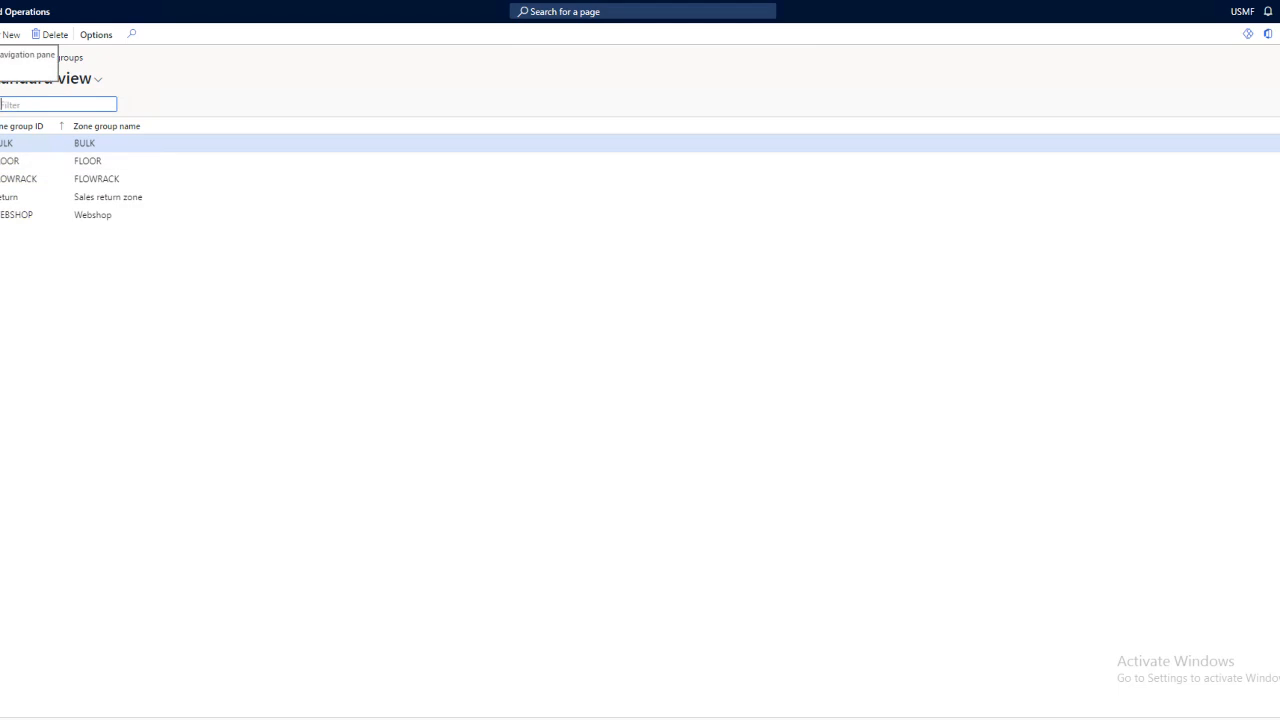
click(0, 35)
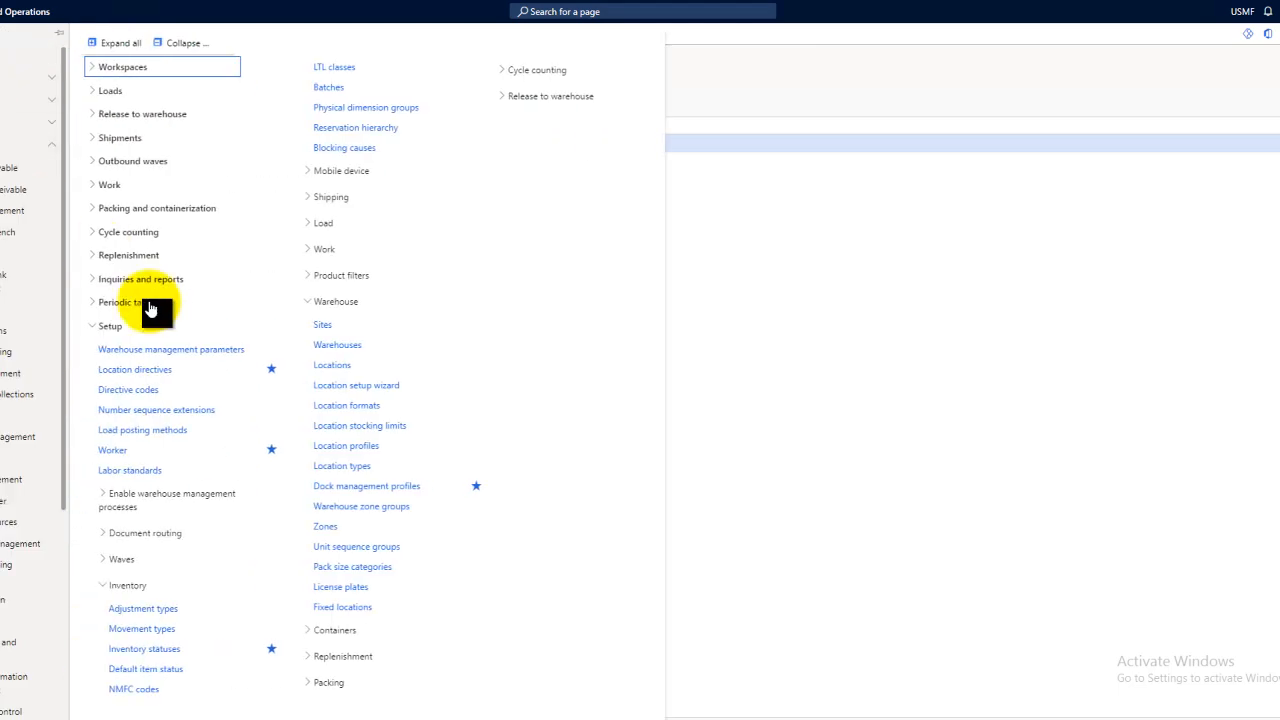
click(327, 527)
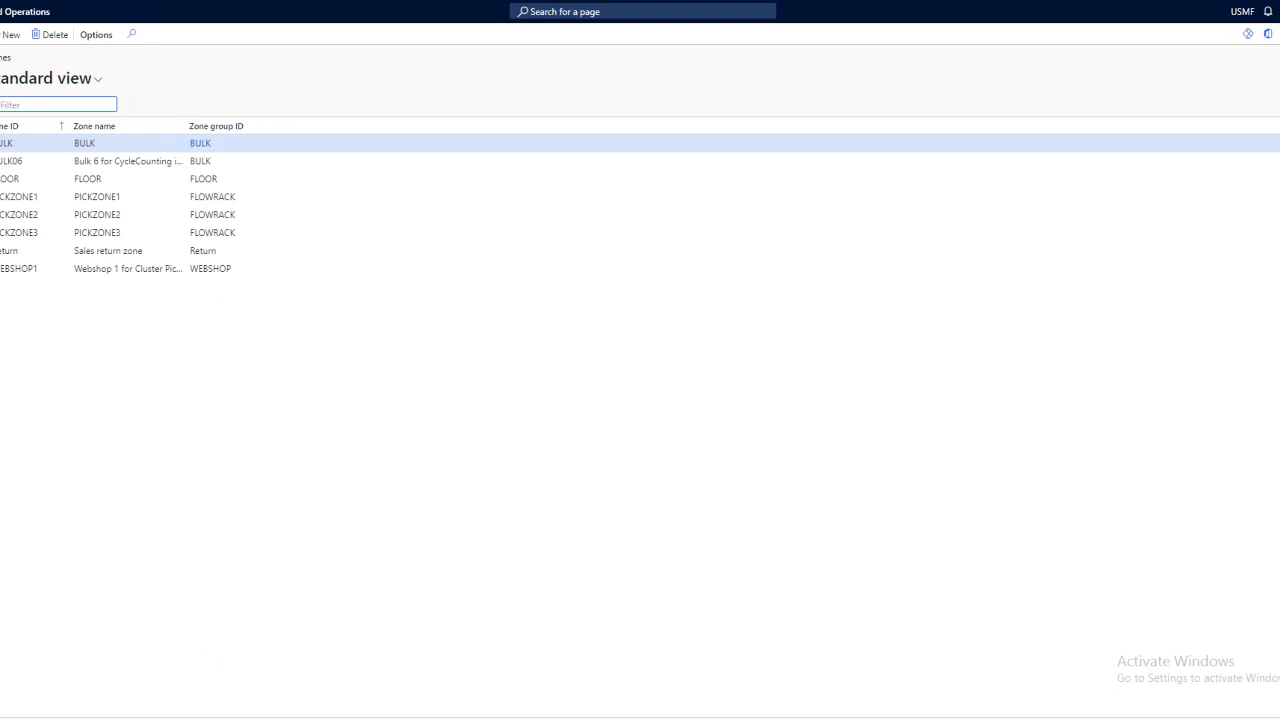
Open the location formats and create a new format ARSB4 named "Aisle rack shelf Bin".
click(6, 187)
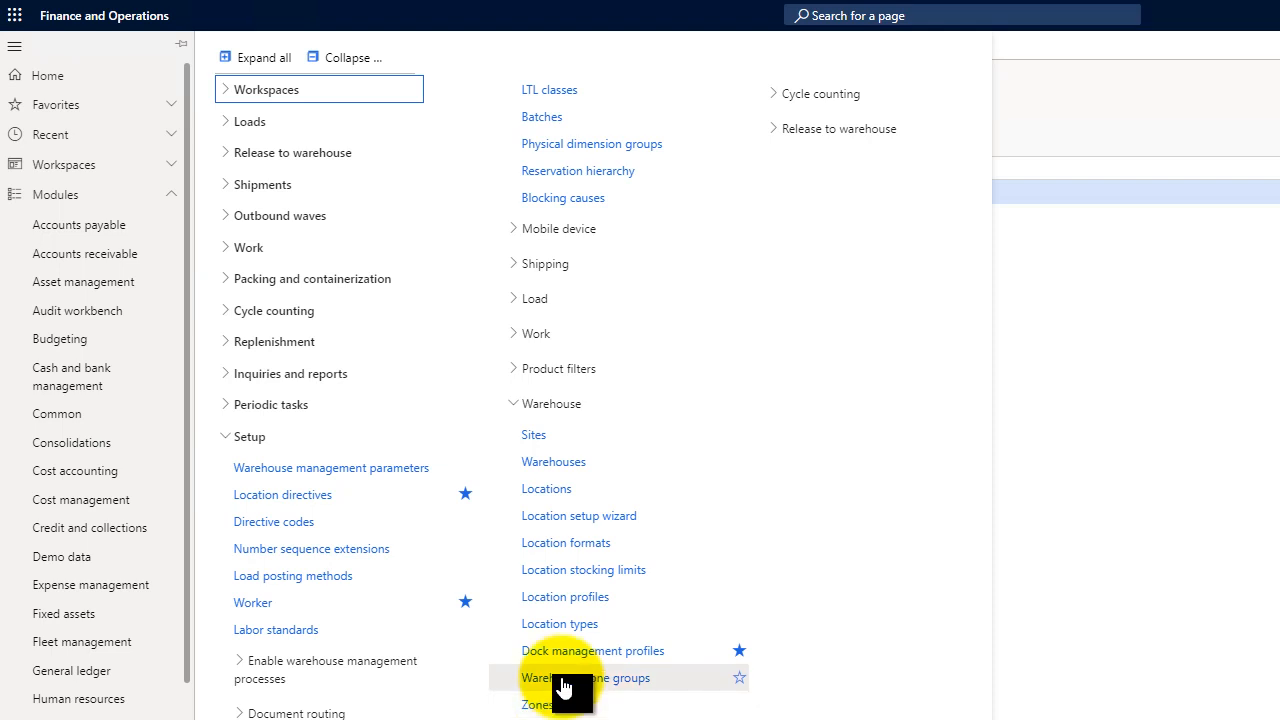
click(563, 548)
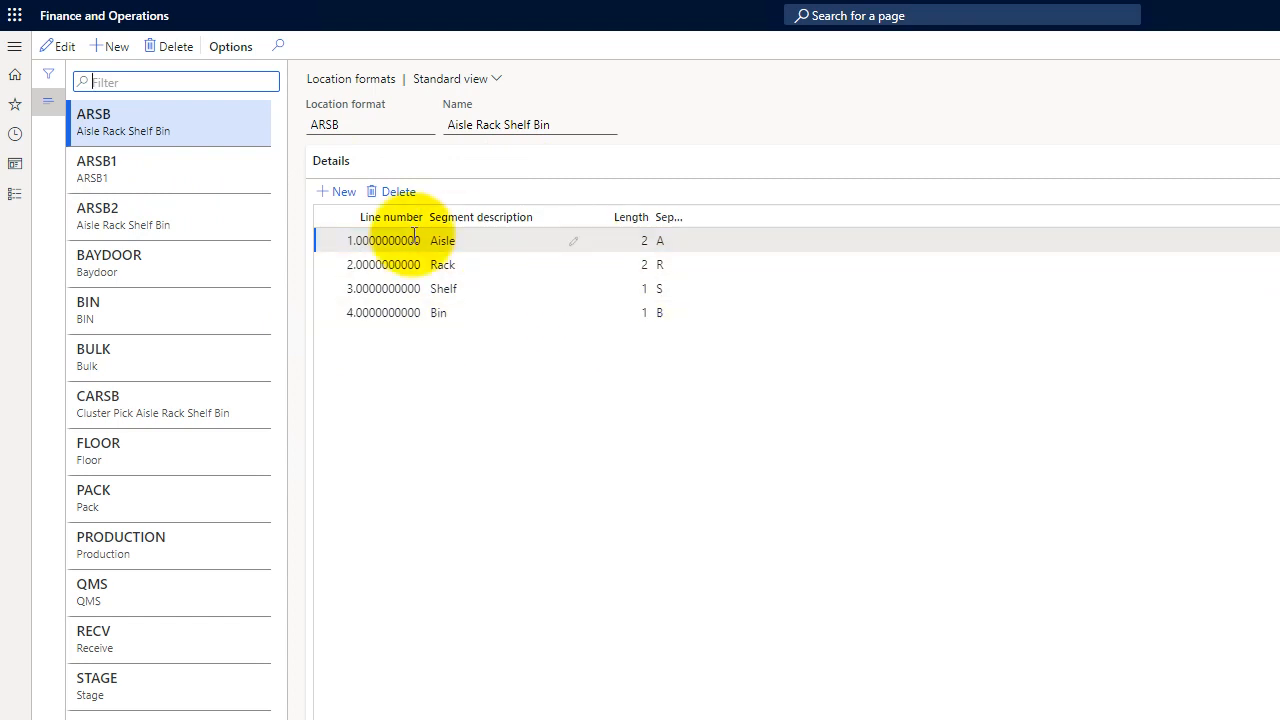
click(110, 47)
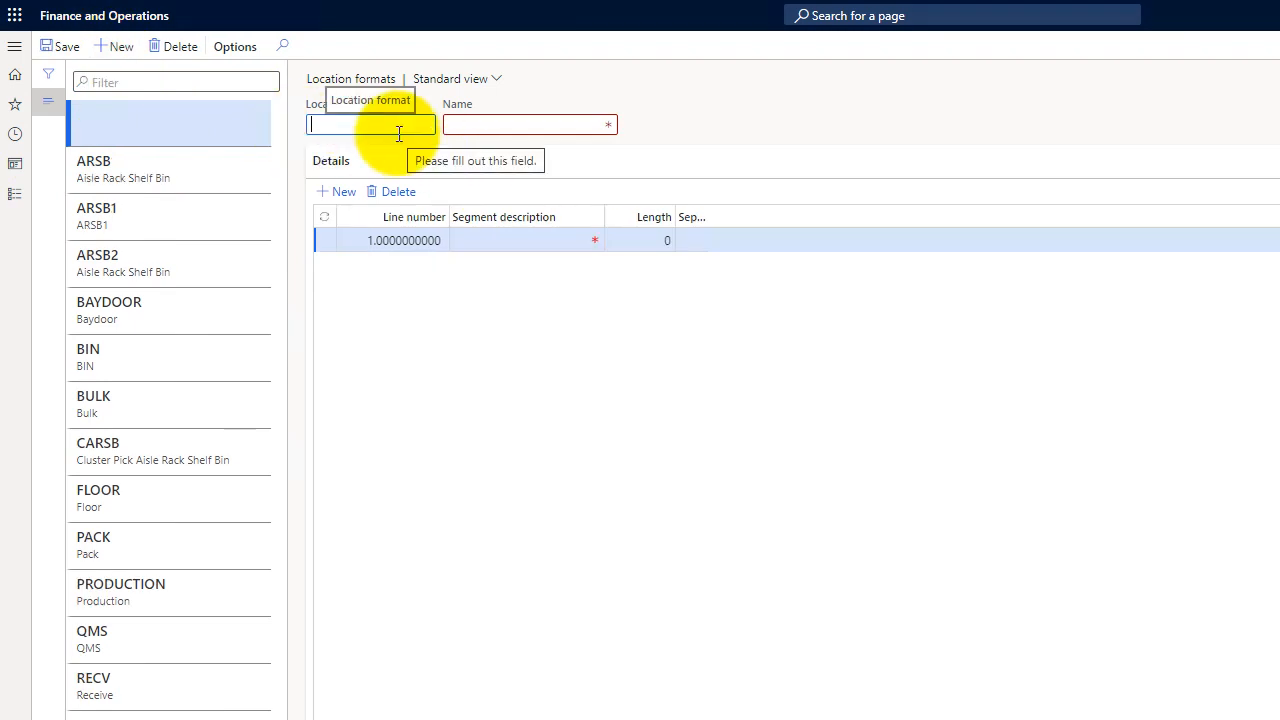
text(ARSB)
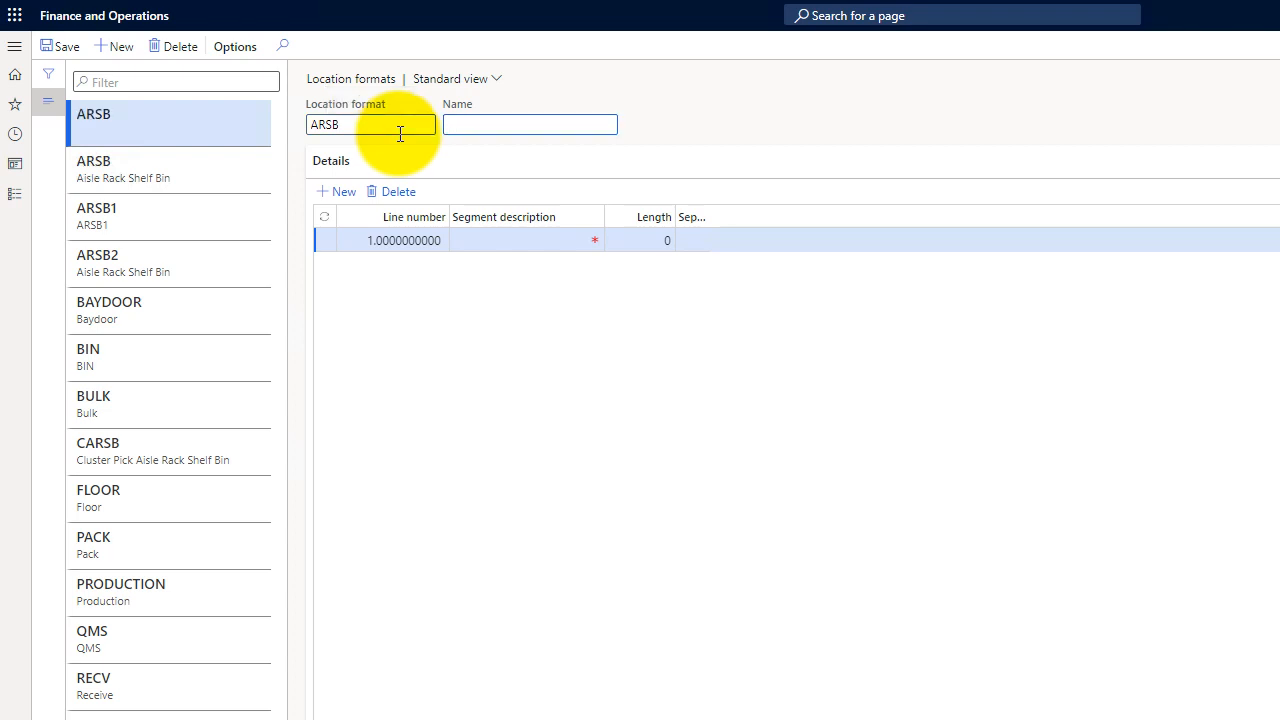
text(4)
key(Tab)
text(Aisle rack shelf Bin)
click(480, 240)
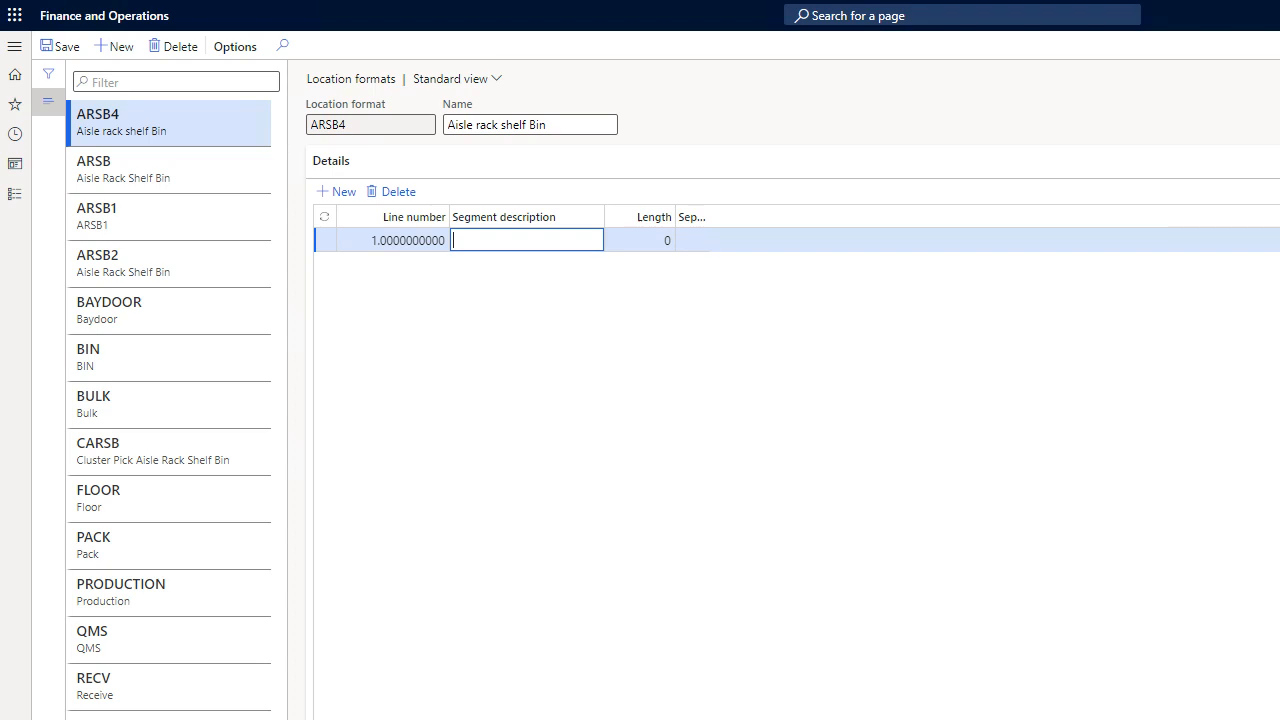
Switch to the browser and compare the aisle layout diagram with the rack, shelf and bin diagram, and return to the location format.
key(alt+Tab)
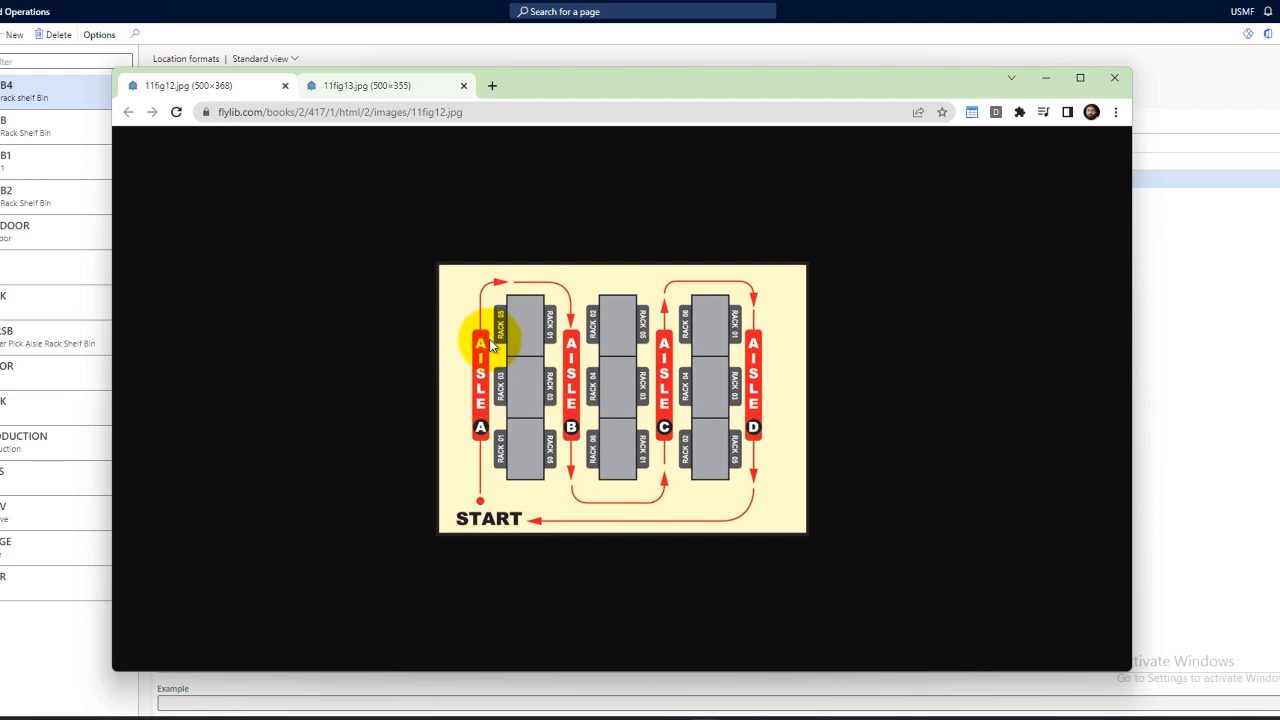
click(397, 85)
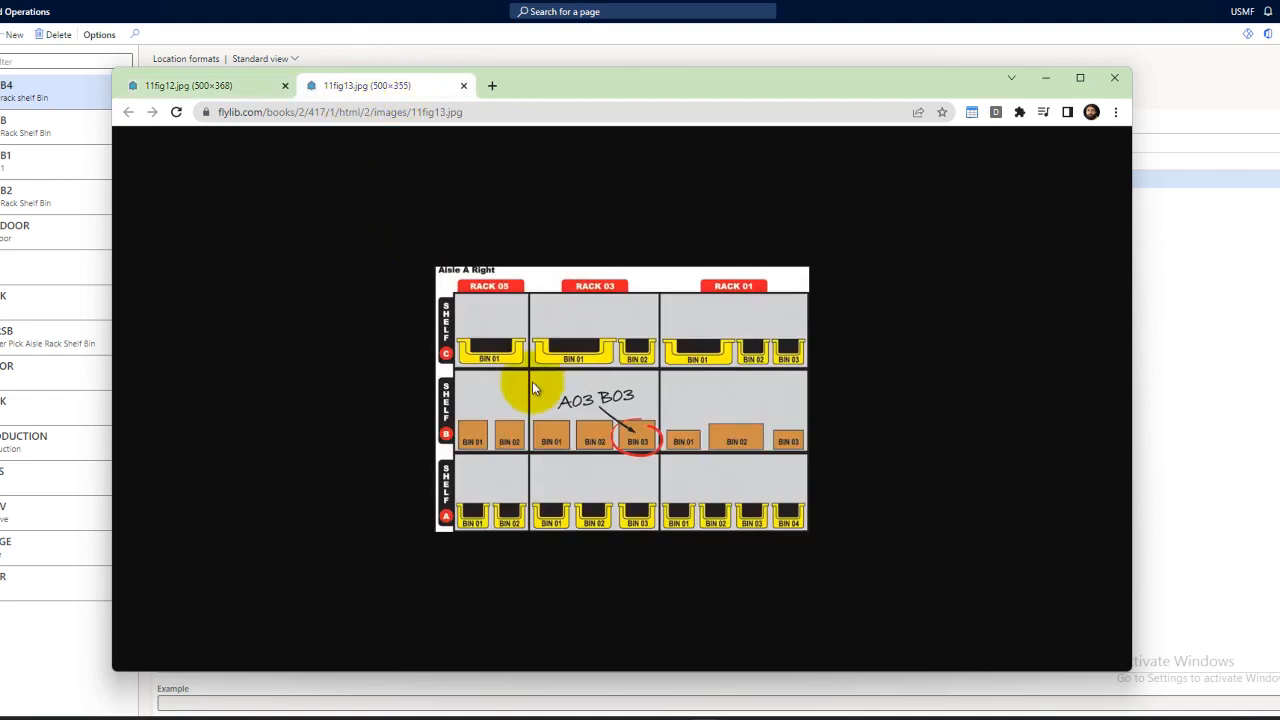
click(230, 86)
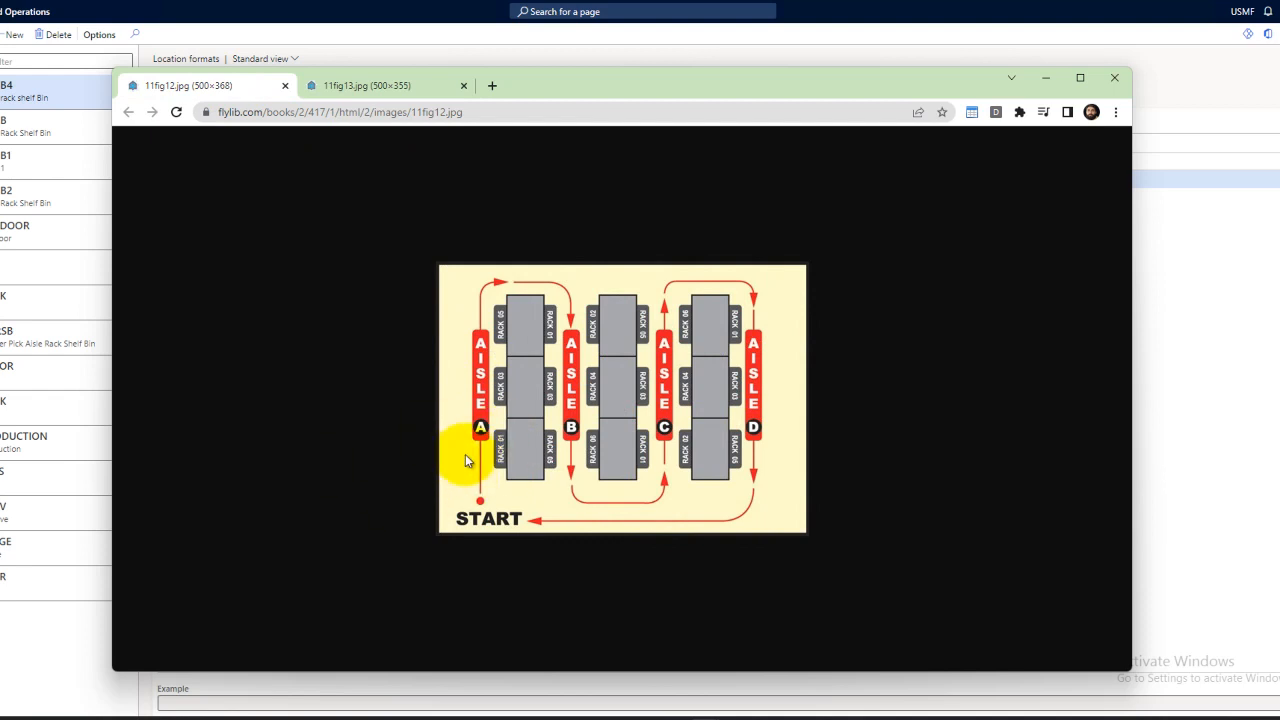
click(370, 86)
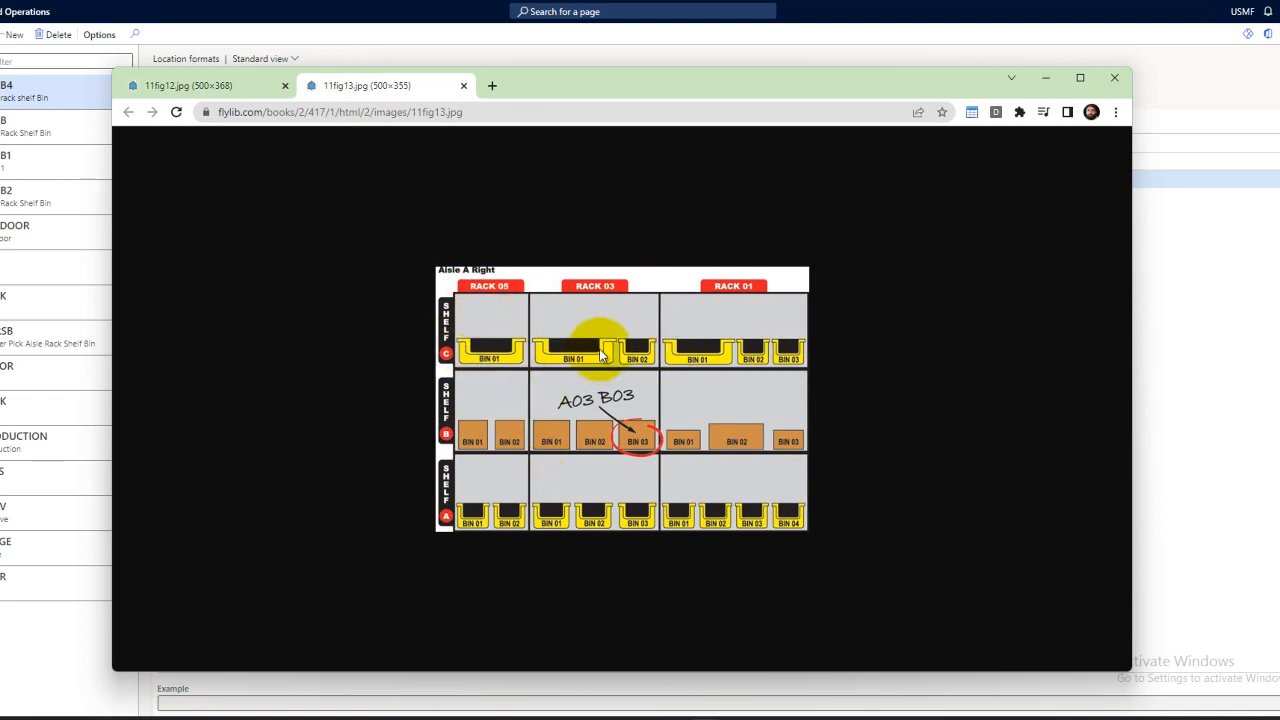
click(1046, 78)
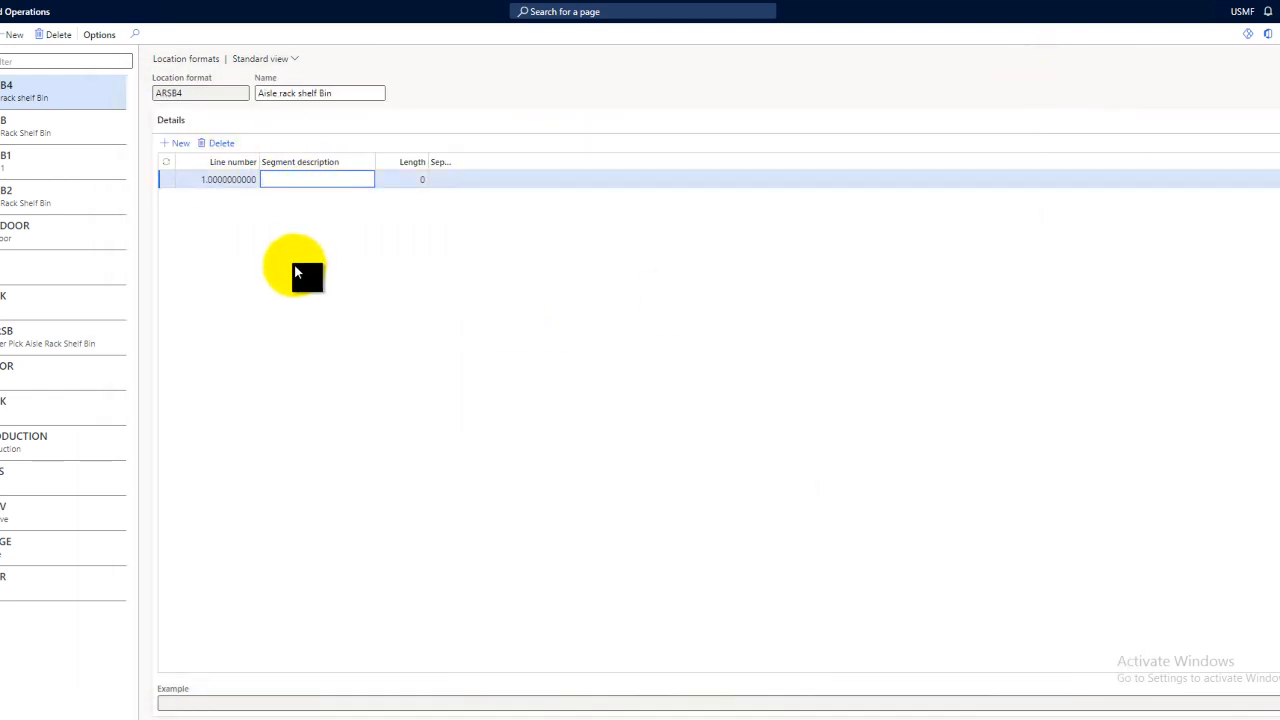
Fill in the first segment line of format ARSB4 as "Aisle indicator" with length 1.
text(Asile)
text( indicat)
text(or)
key(Left)
key(Left)
key(Left)
key(Left)
key(Left)
key(Left)
key(Left)
key(Left)
key(Left)
key(BackSpace)
key(Right)
text(s)
key(End)
key(Tab)
text(1)
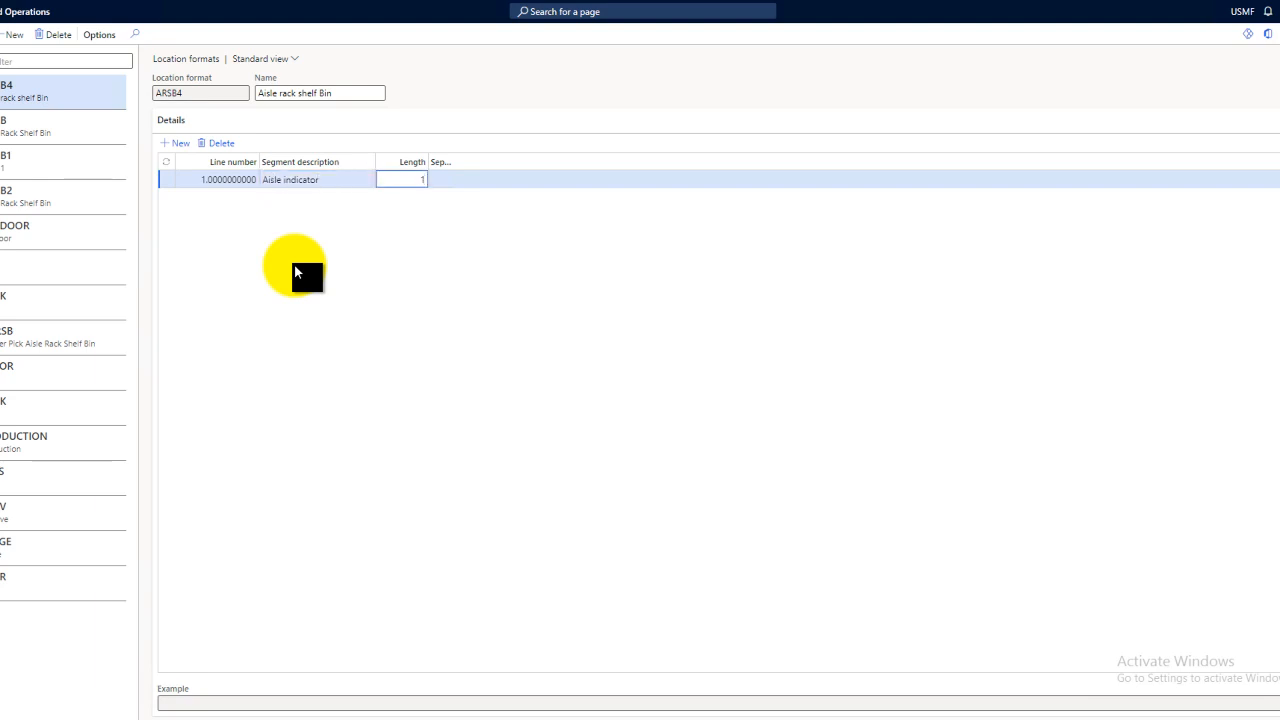
Add a second segment line "aisle Number" with length 1 to the location format.
key(Down)
key(Tab)
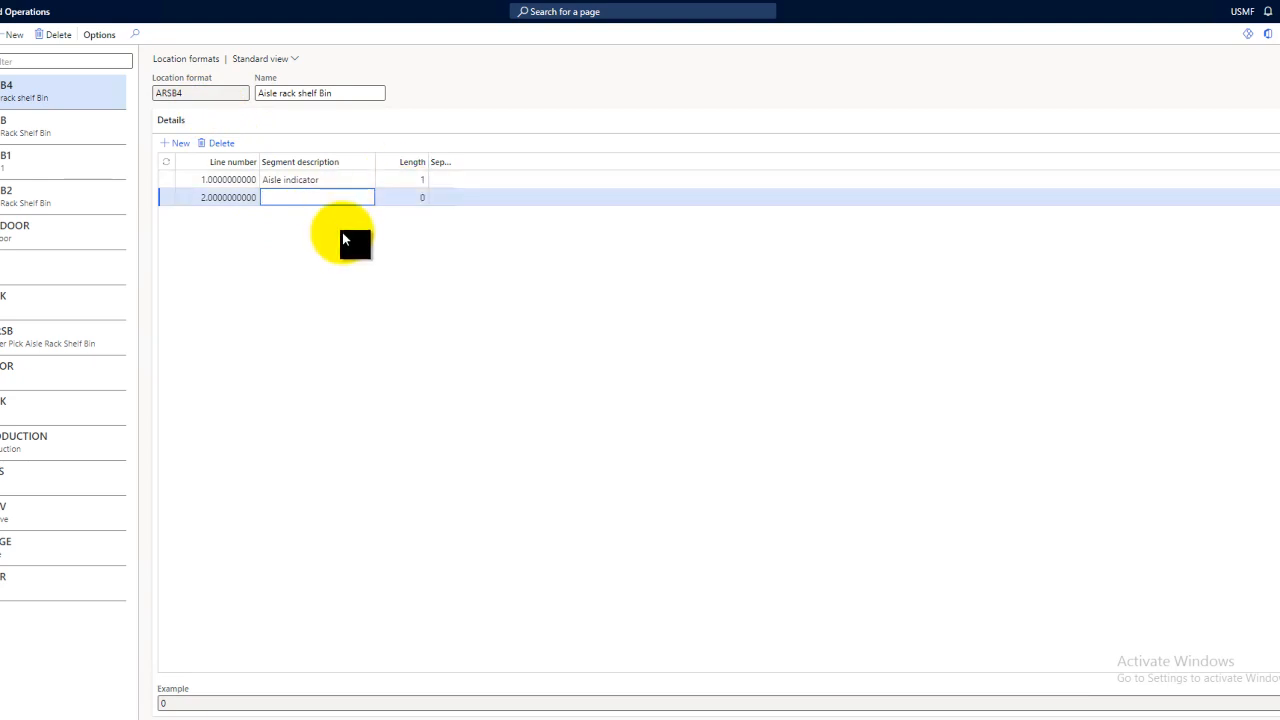
text(aisle Number)
key(Tab)
text(1)
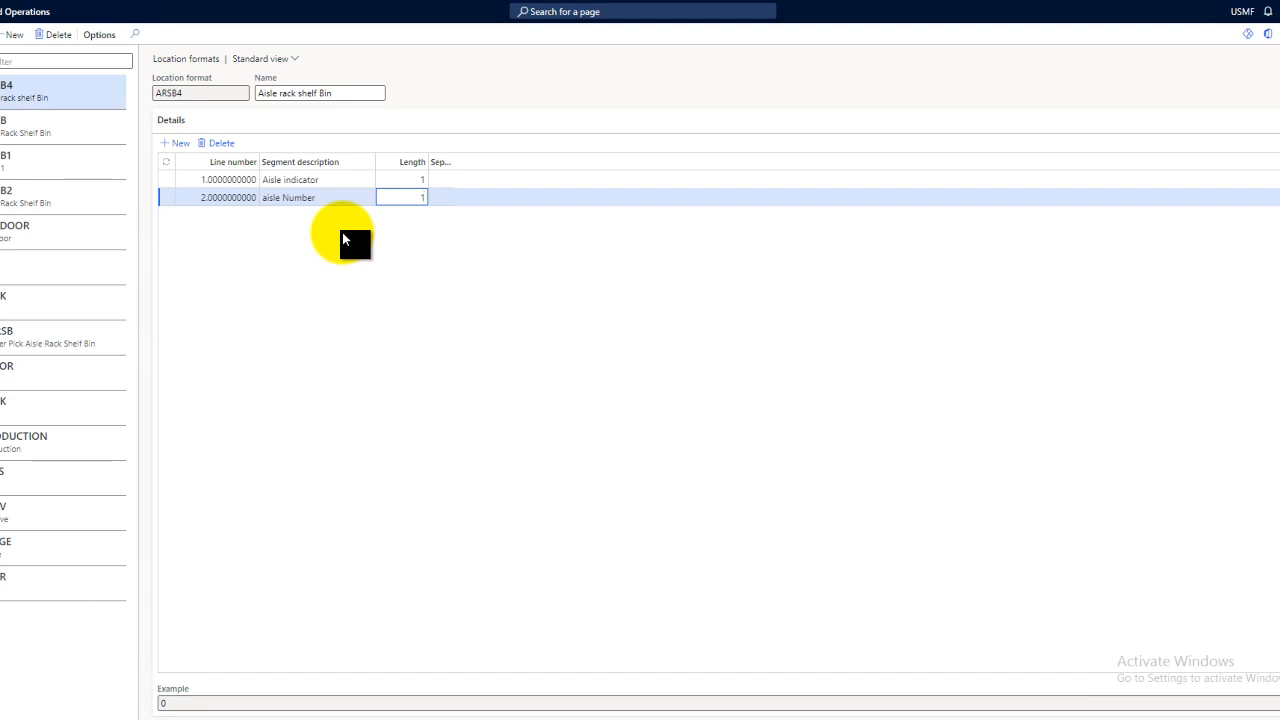
Add a third segment line "Rack indicator" with length 1 to the location format.
key(Down)
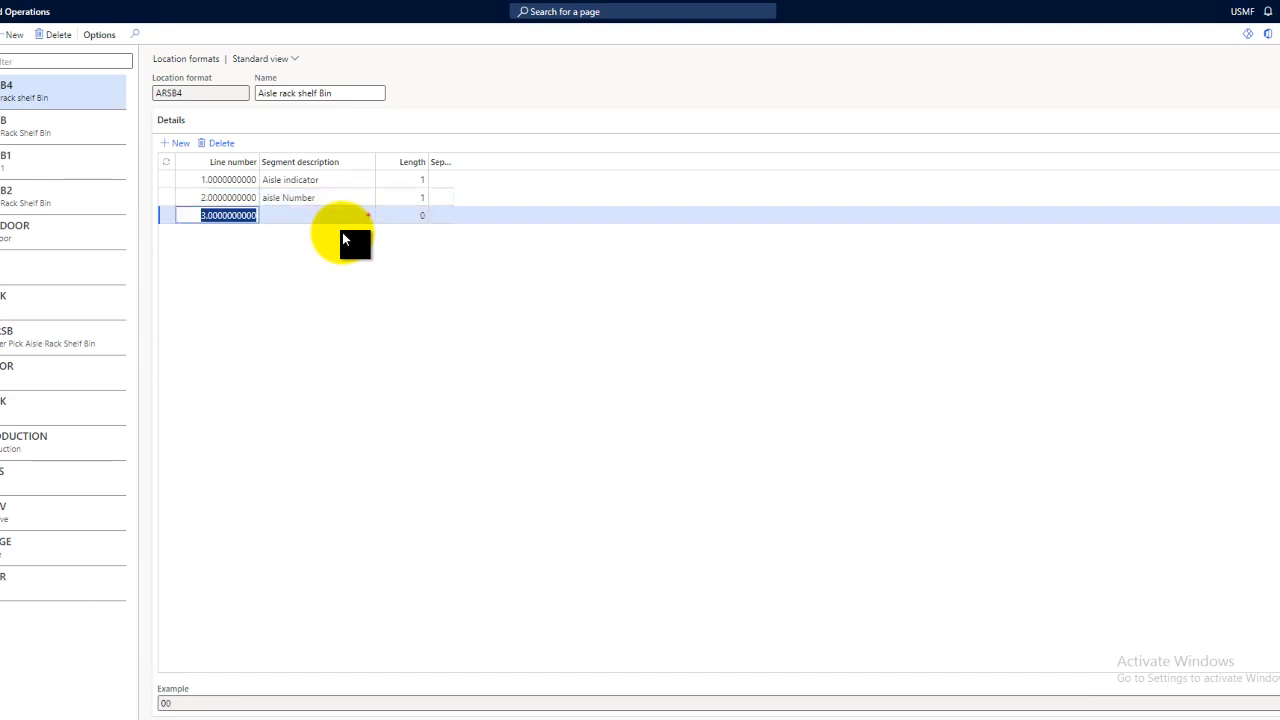
key(Tab)
text(R)
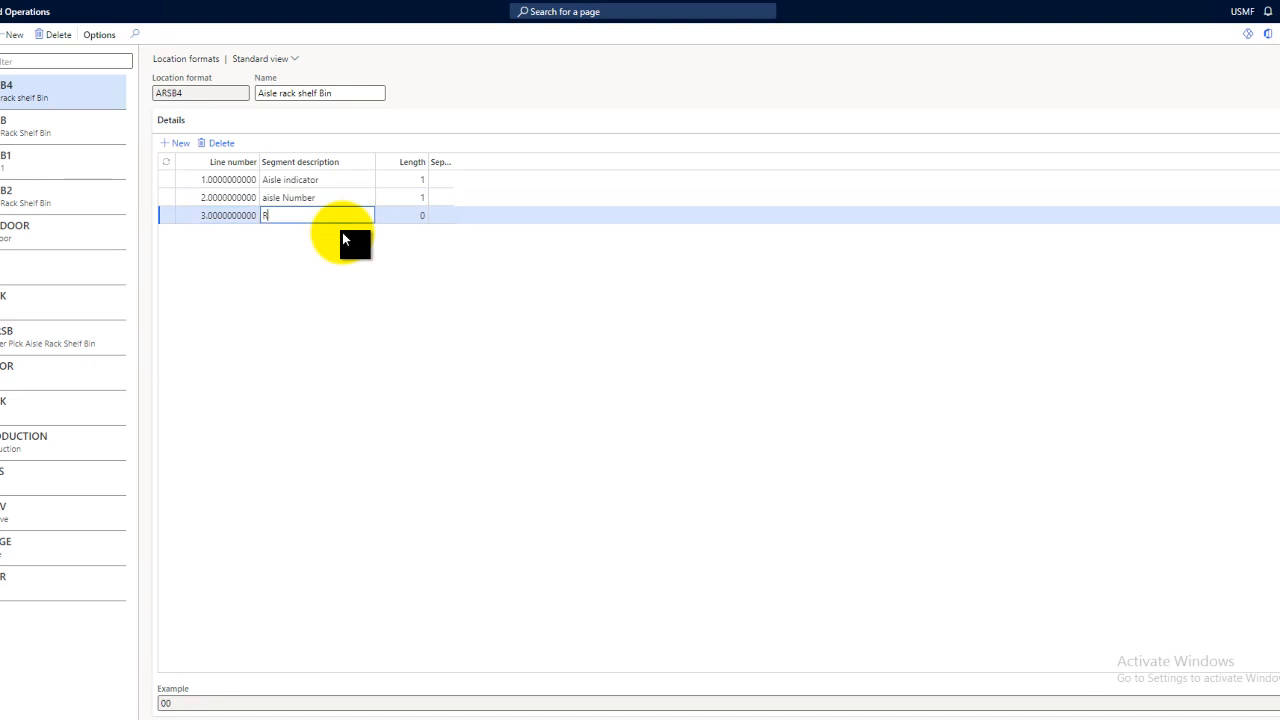
text(ack indicator)
key(Tab)
text(1)
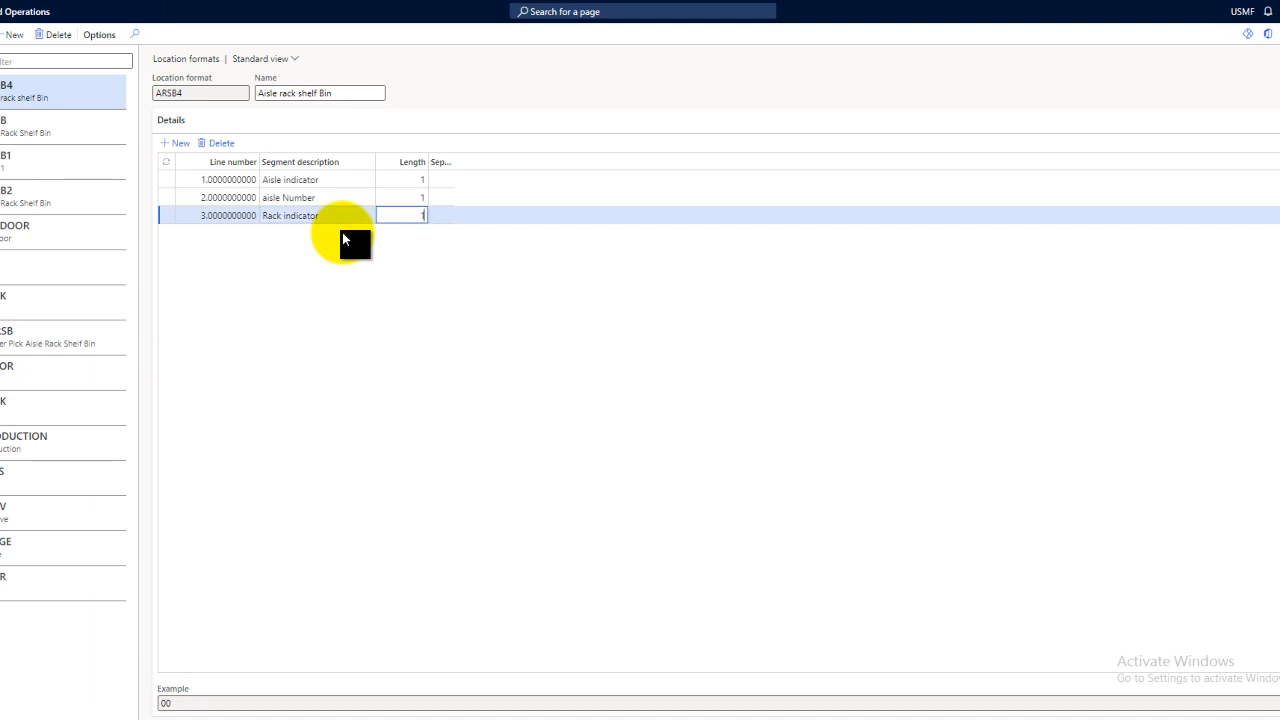
Add a fourth segment line "Rack Number" with length 1 to the location format.
key(Tab)
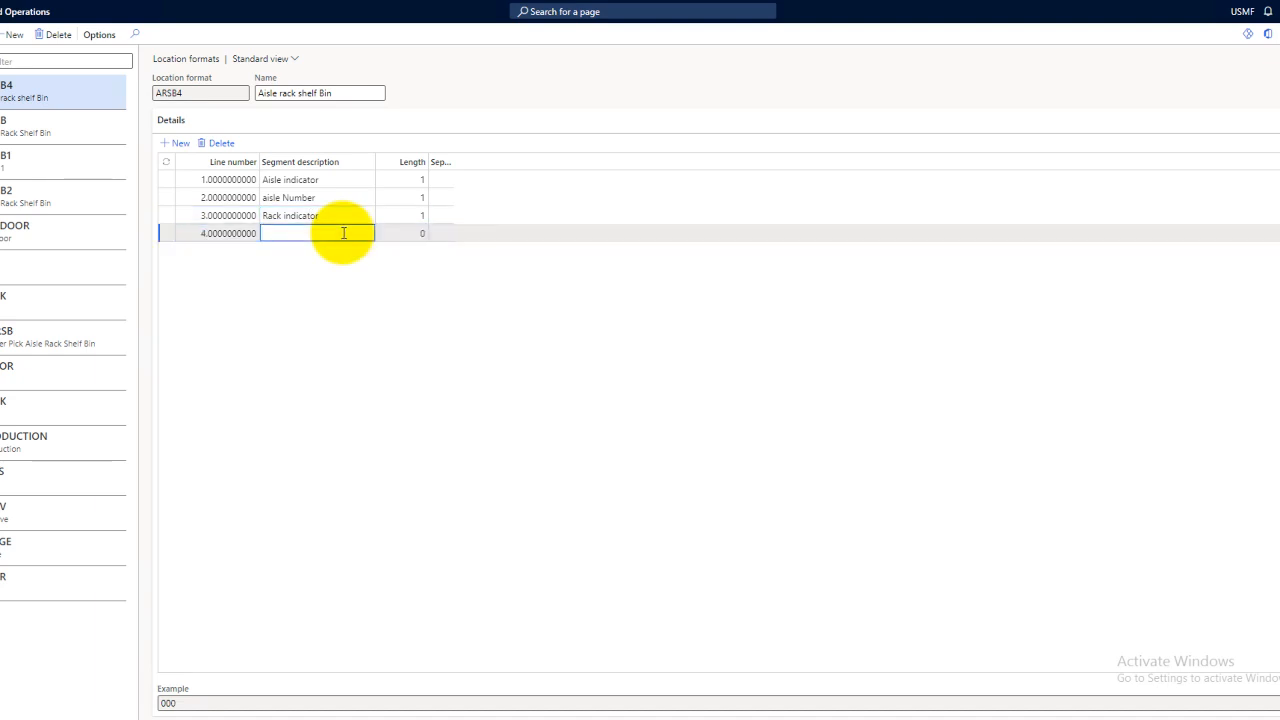
text(Rack Number)
key(Tab)
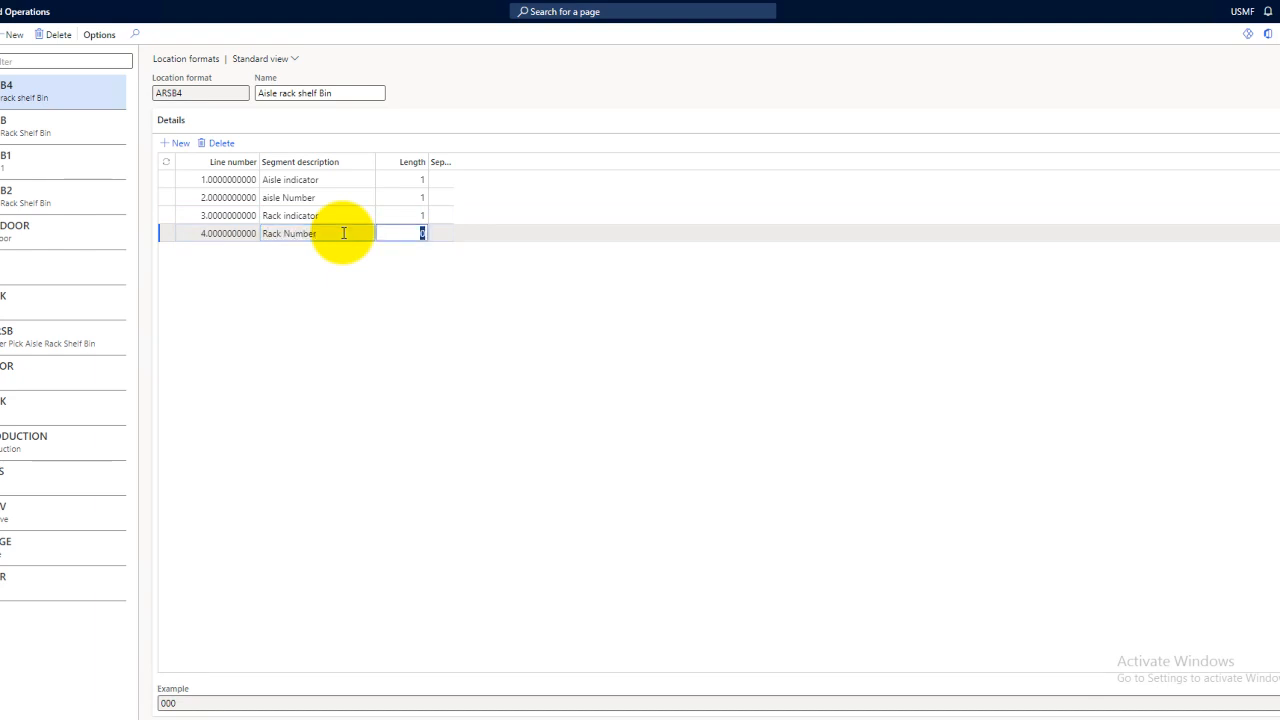
text(1)
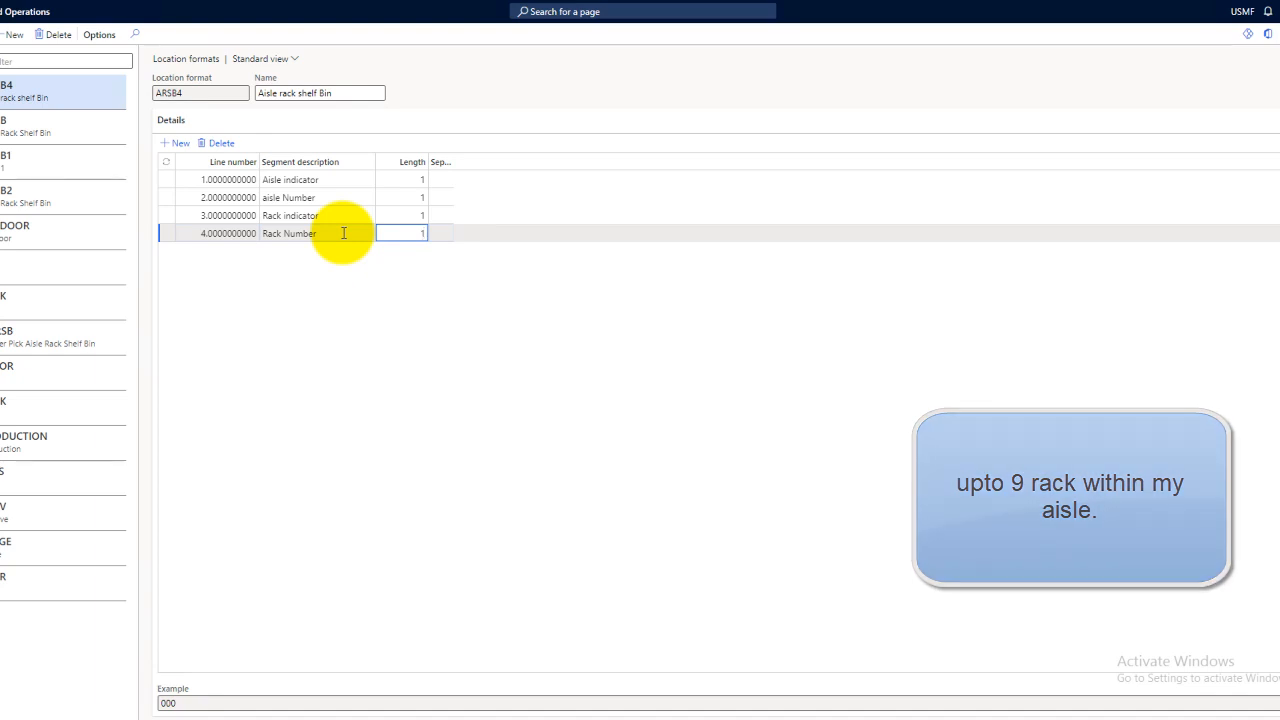
Add a fifth segment line "Shelf Indicator" with length 1 to the location format.
key(alt+n)
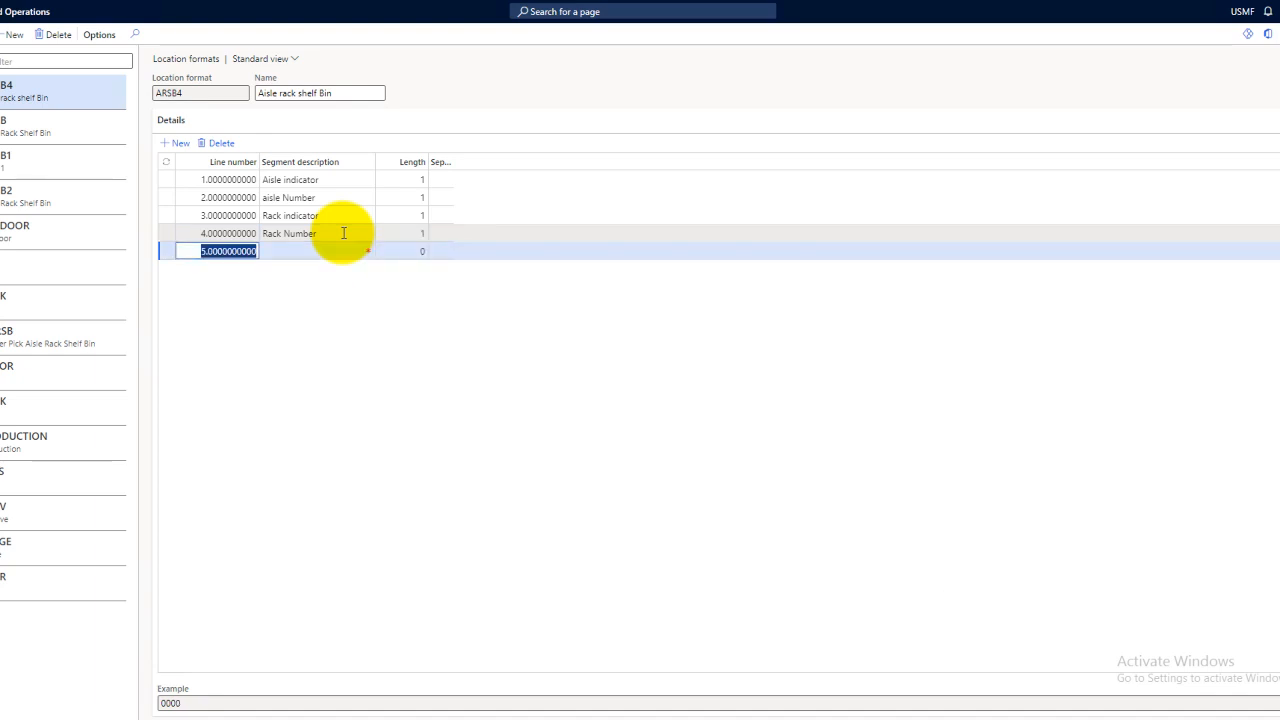
key(Tab)
text(Shelf Indicator)
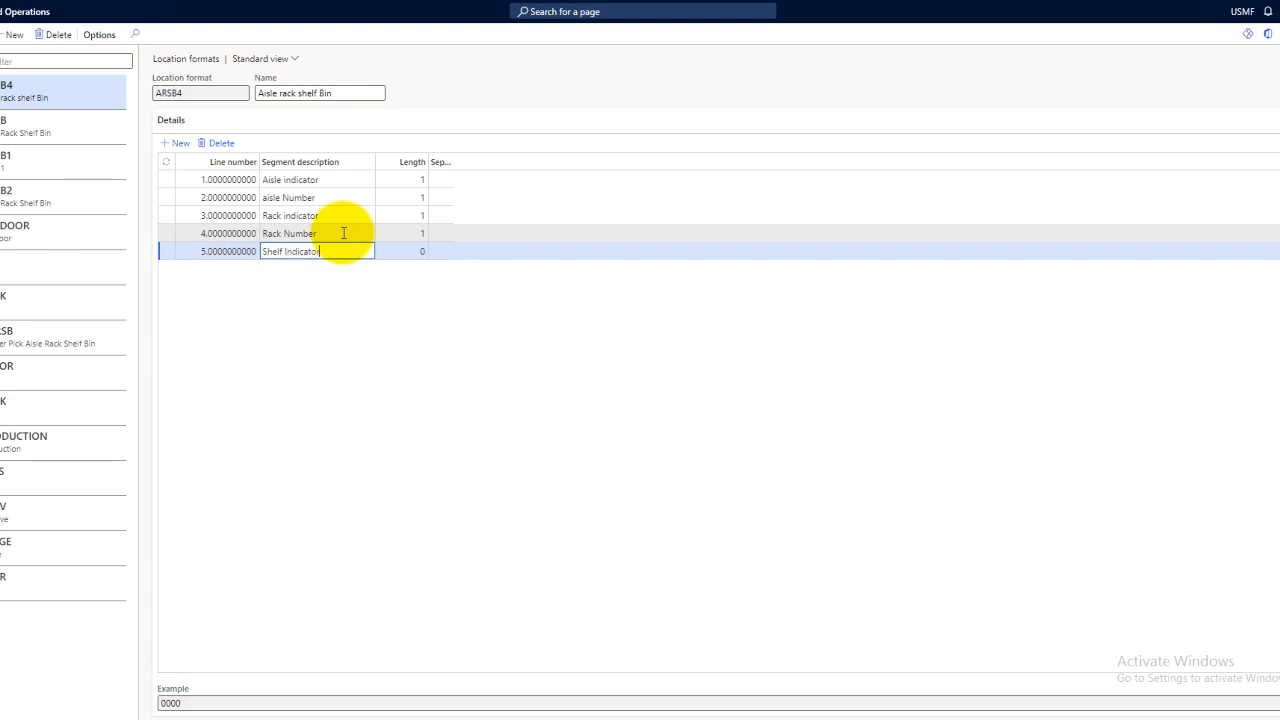
key(Tab)
text(1)
Add a sixth segment line "Shelf Number" with length 1 to the location format.
key(Down)
key(Tab)
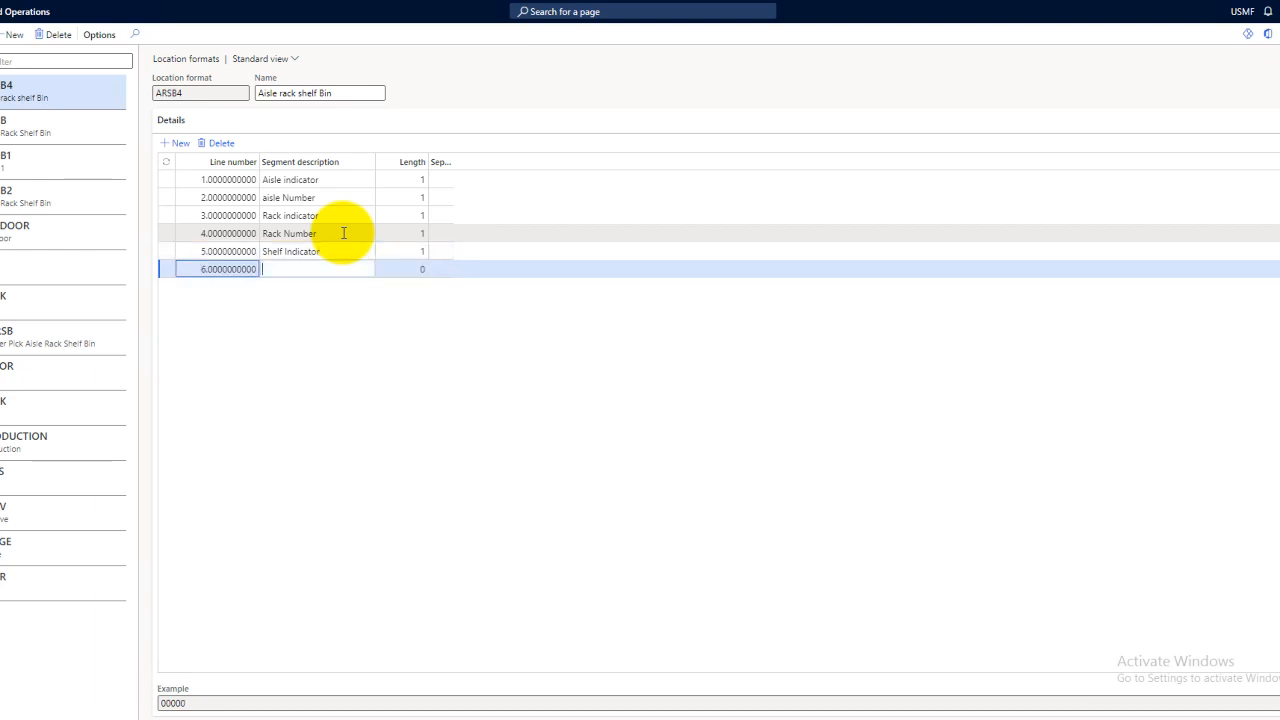
text(Shelf Numb)
key(BackSpace)
key(BackSpace)
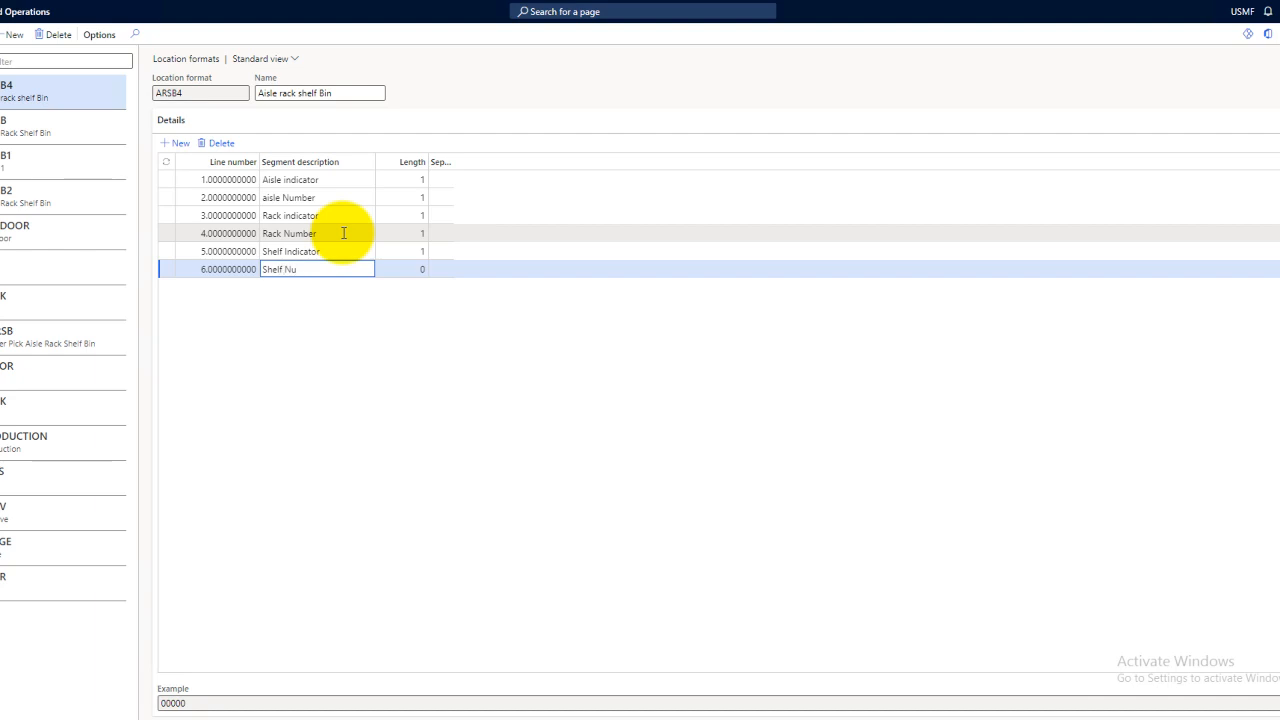
text(mber)
key(Tab)
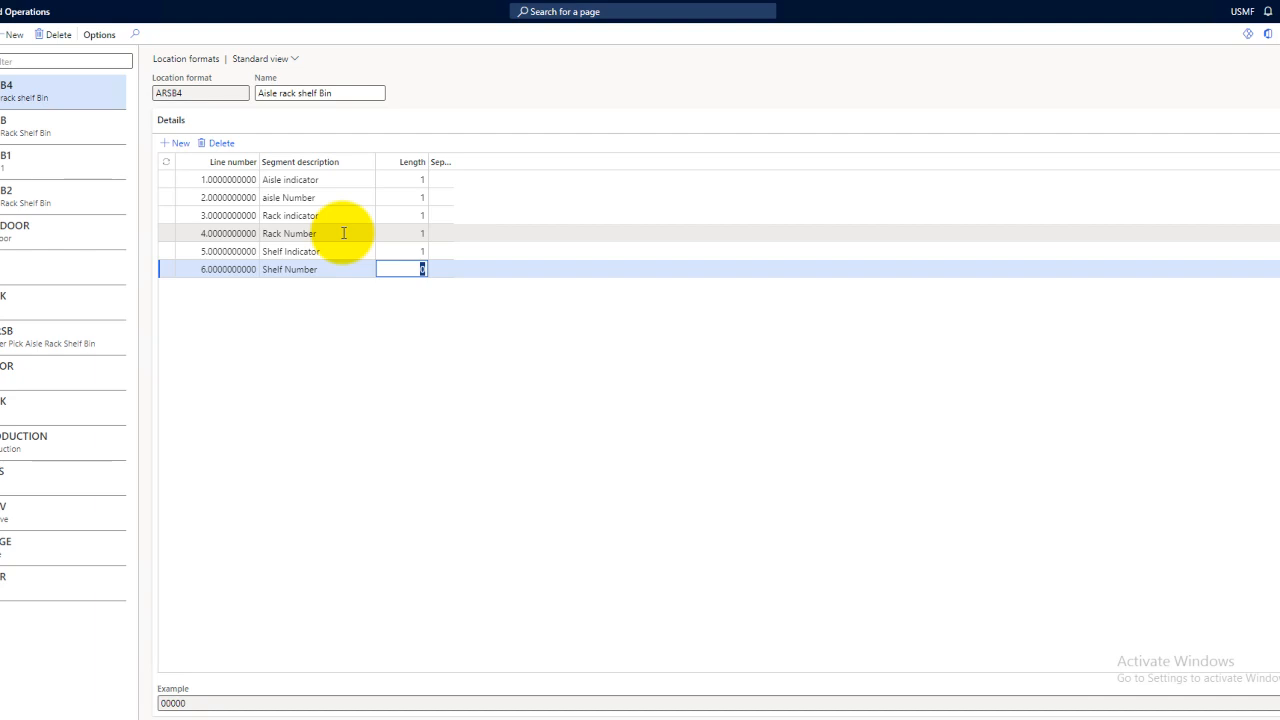
text(1)
Add a seventh segment line "Bin indicator" with length 1 to the location format.
key(Down)
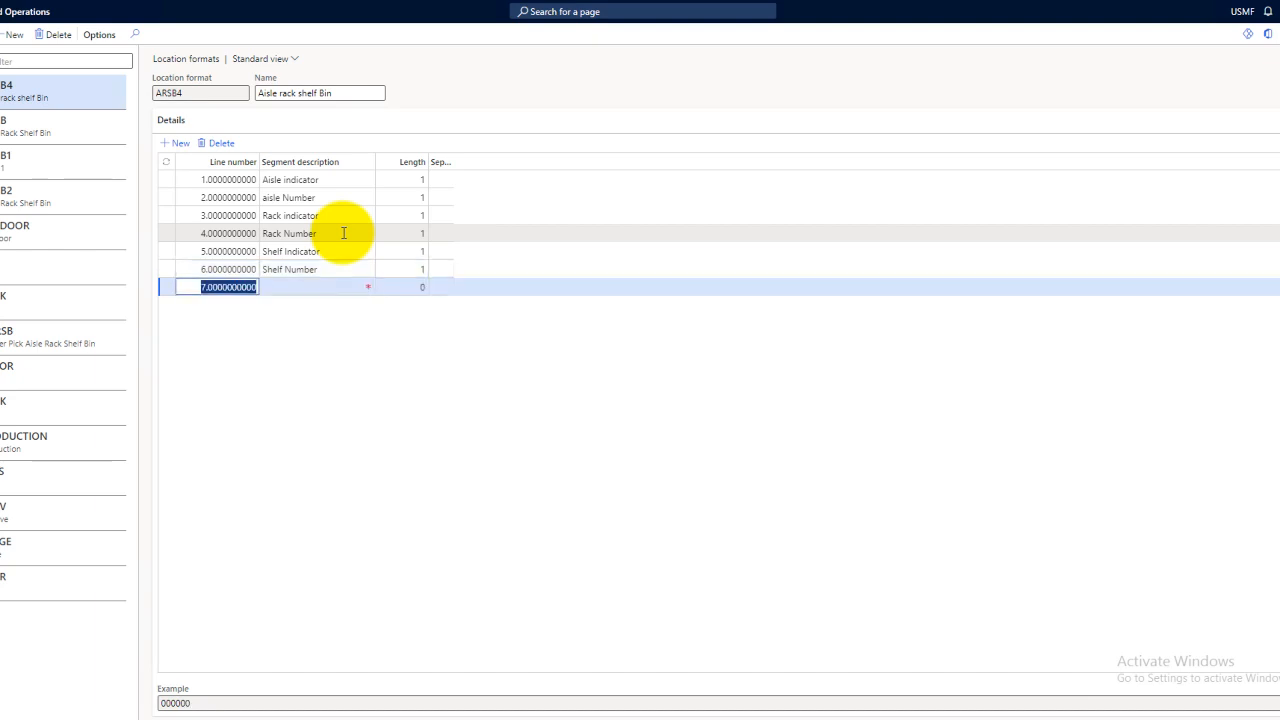
key(Tab)
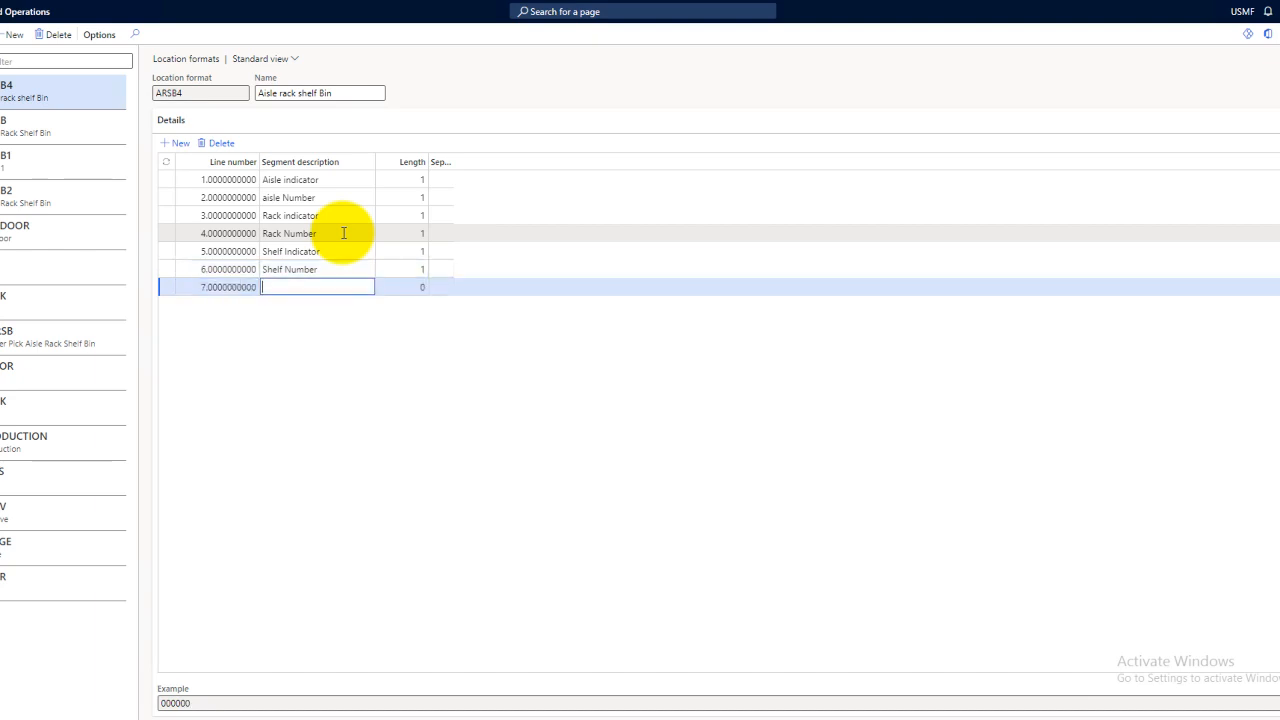
text(Bin indicator)
key(Tab)
text(1)
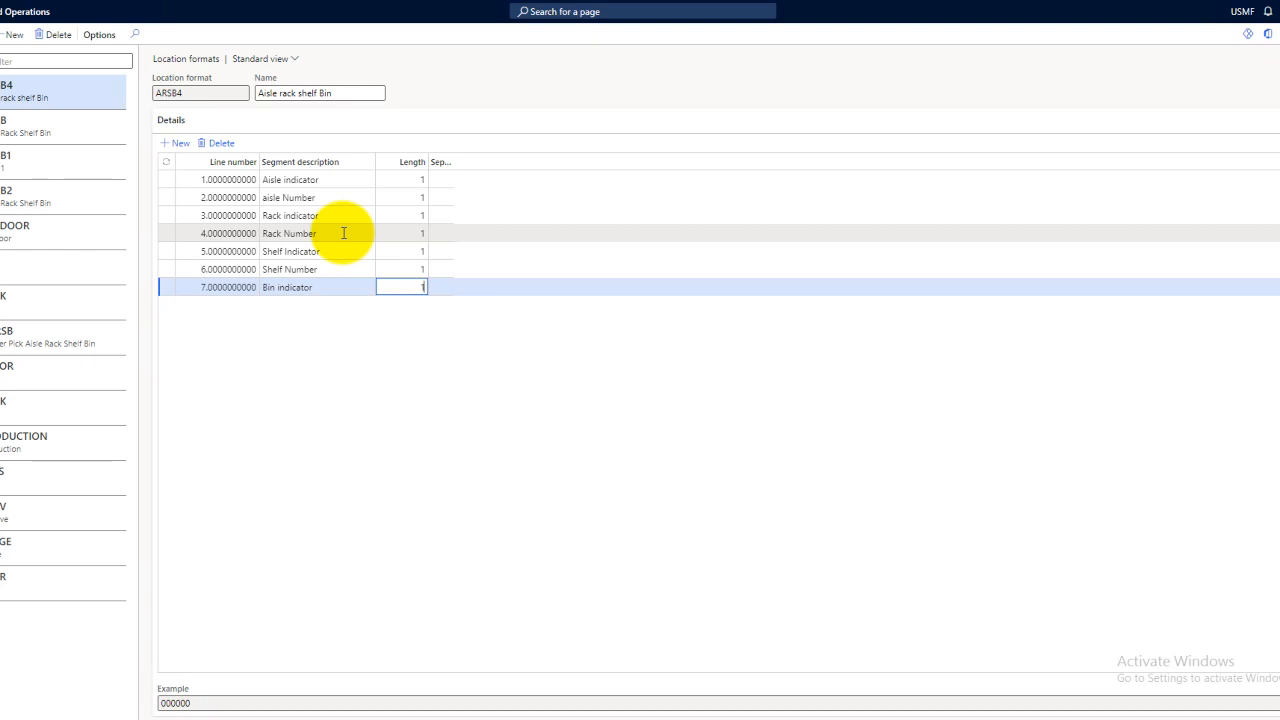
Add an eighth segment line "Bin number" with length 2 to the location format.
key(Down)
key(Tab)
text(B)
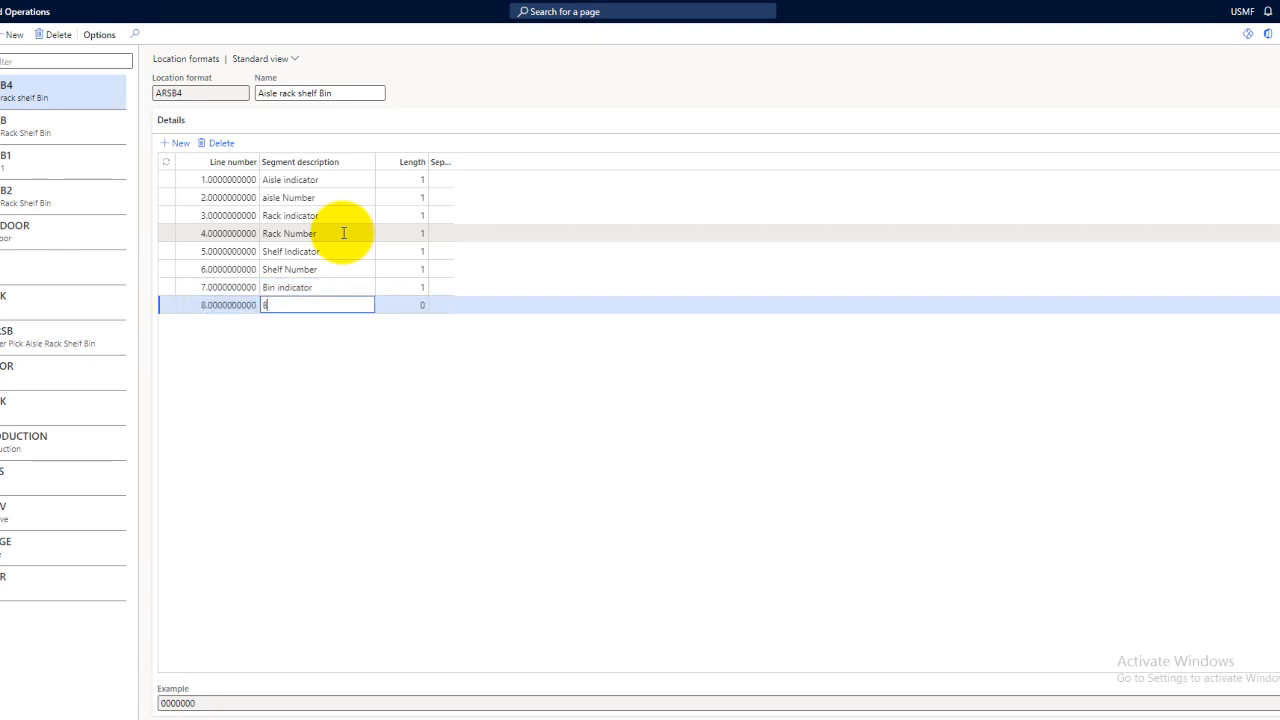
text(in number)
key(Tab)
text(2)
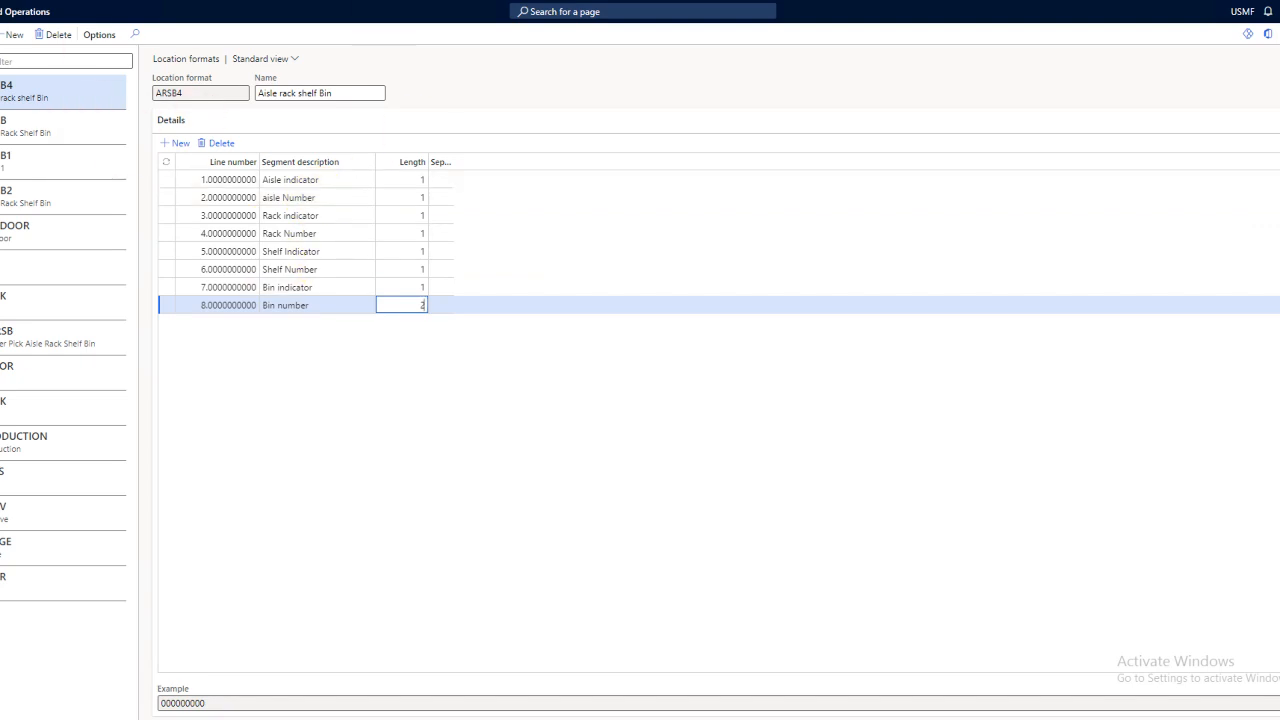
Close the location formats and open the location profiles in the warehouse setup.
click(1279, 35)
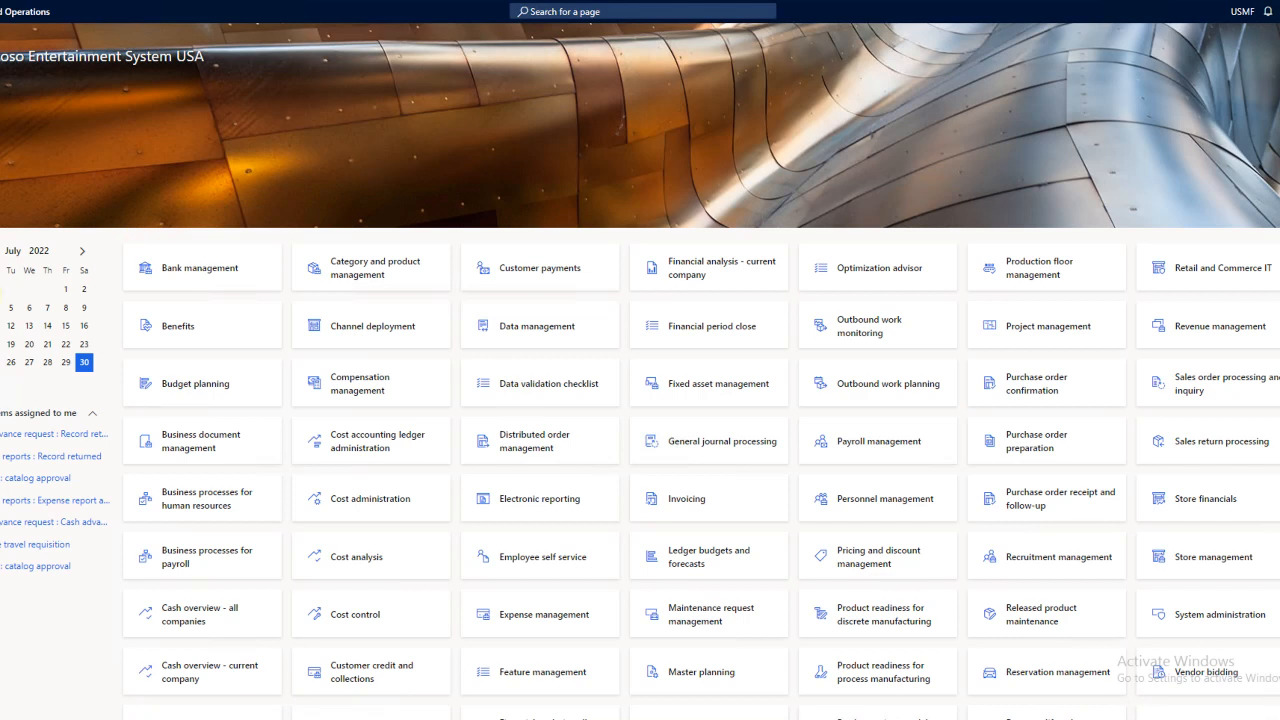
click(2, 144)
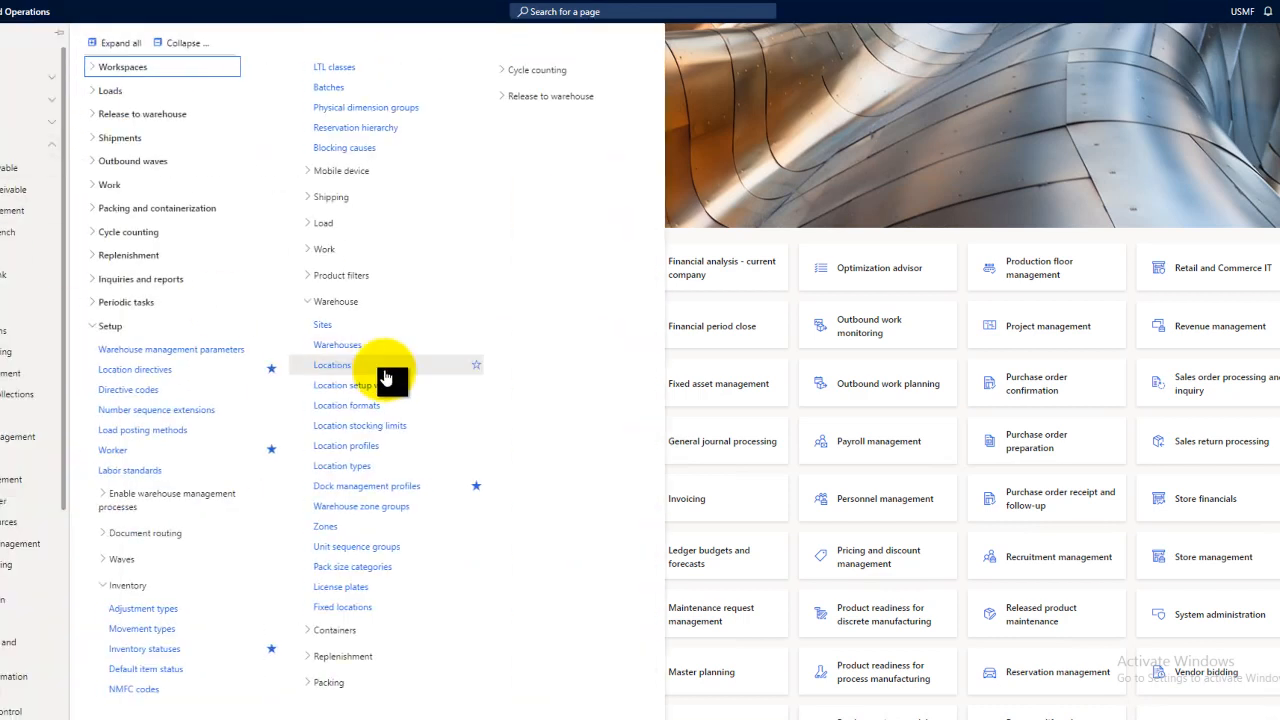
click(343, 446)
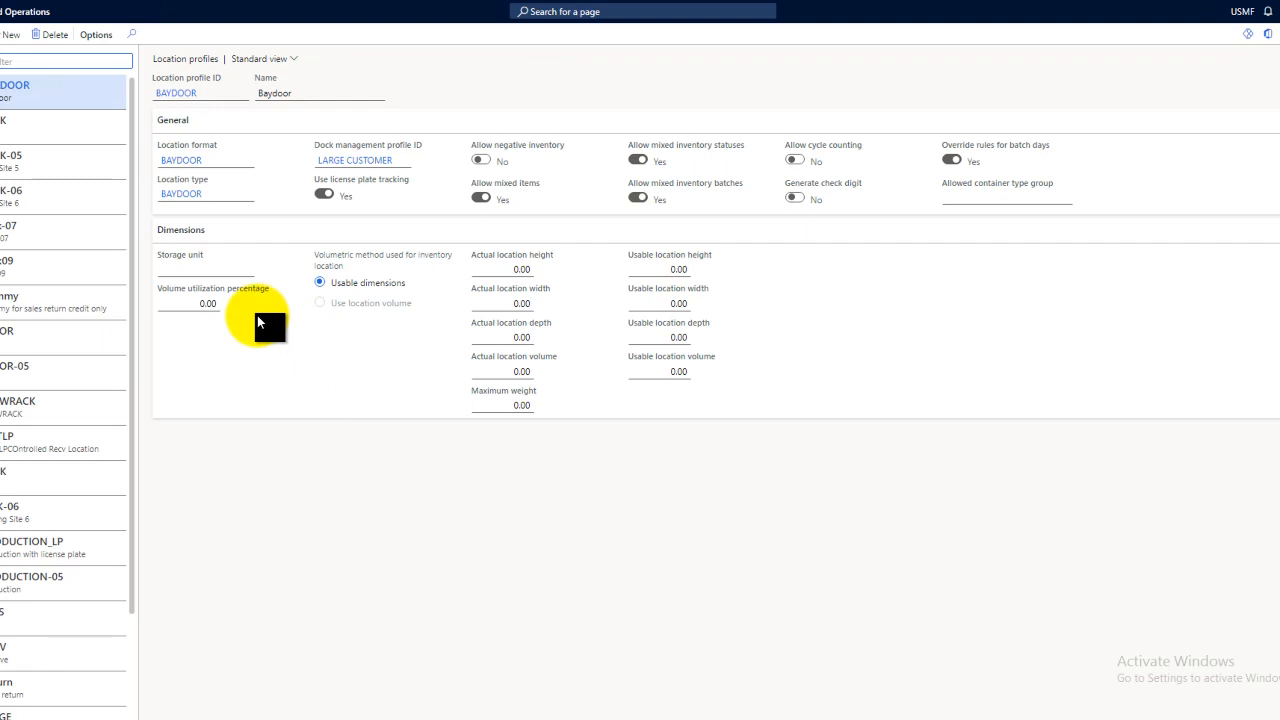
Create a location profile with ID "test loc", name "Test locations for Demo" and location format ARSB4.
click(12, 35)
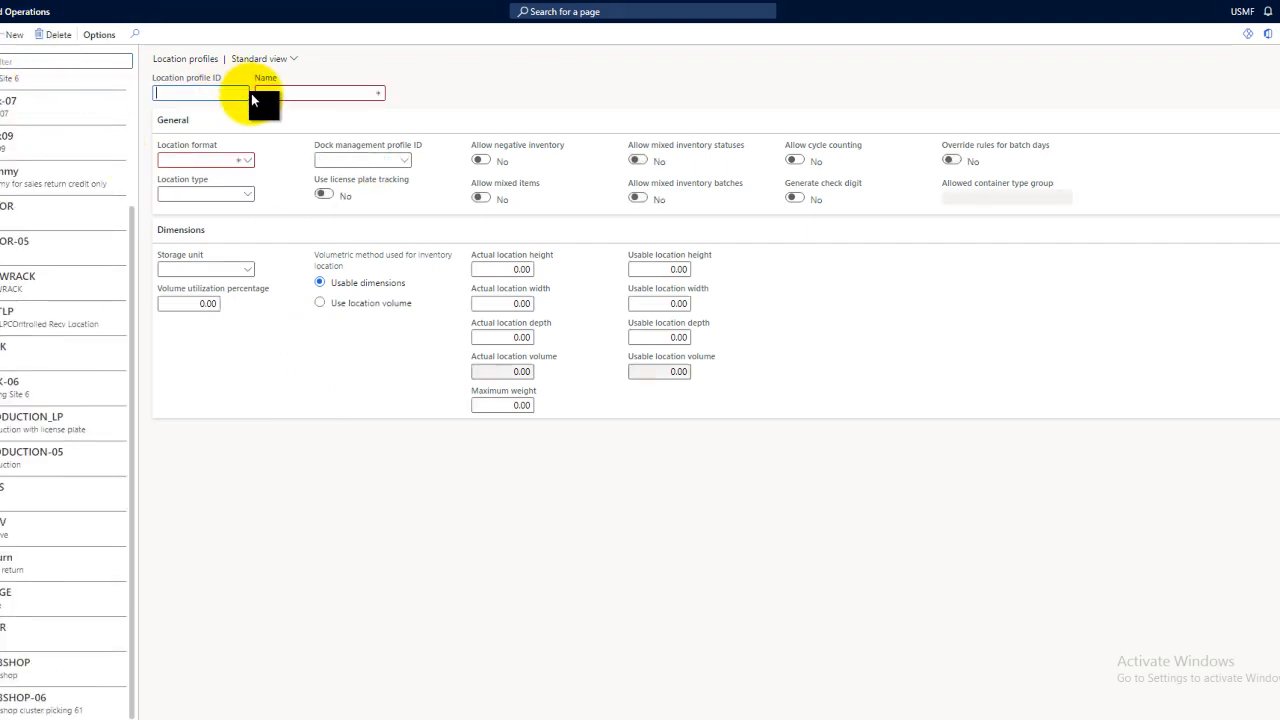
text(test loc)
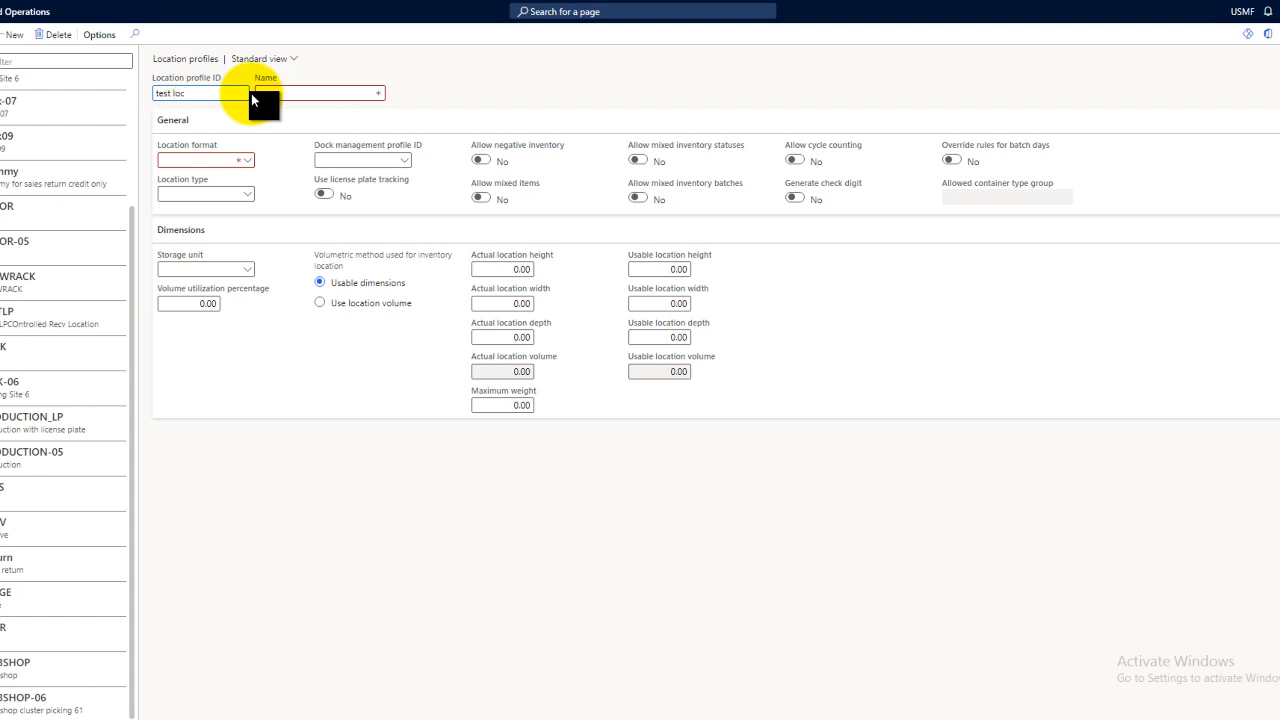
key(Tab)
text(Locations for Demo)
key(Tab)
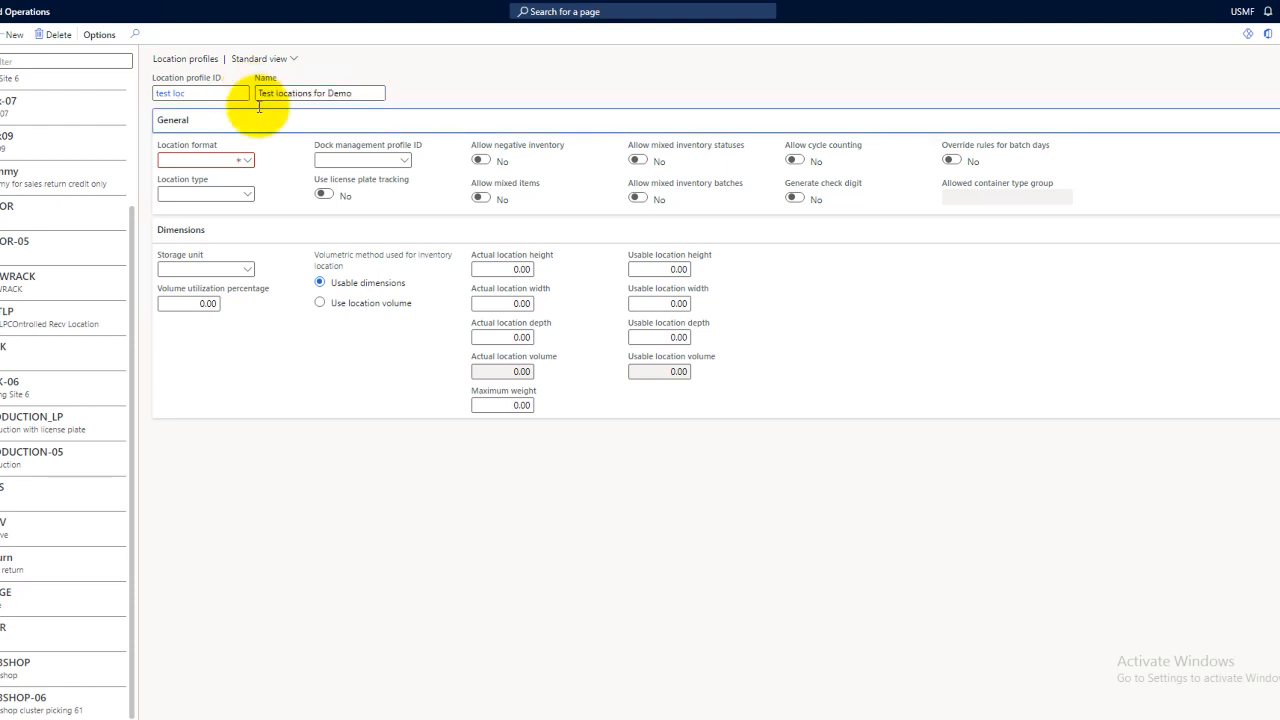
click(248, 161)
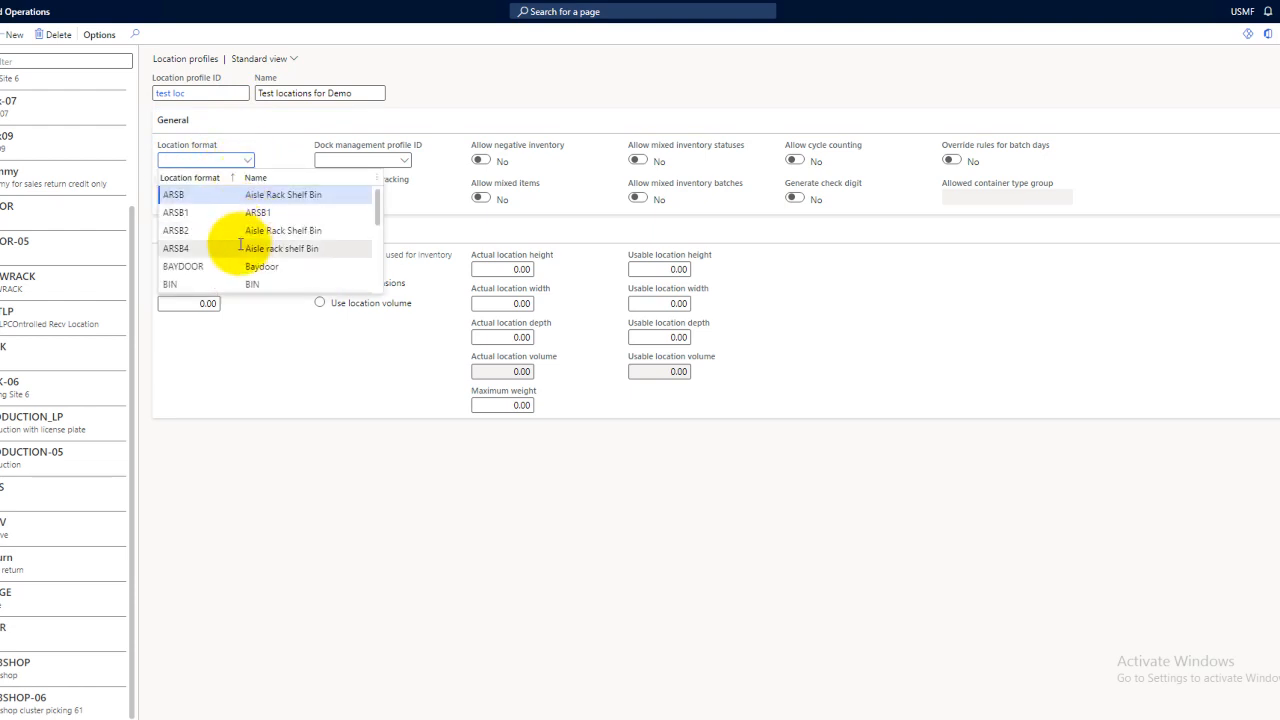
click(223, 248)
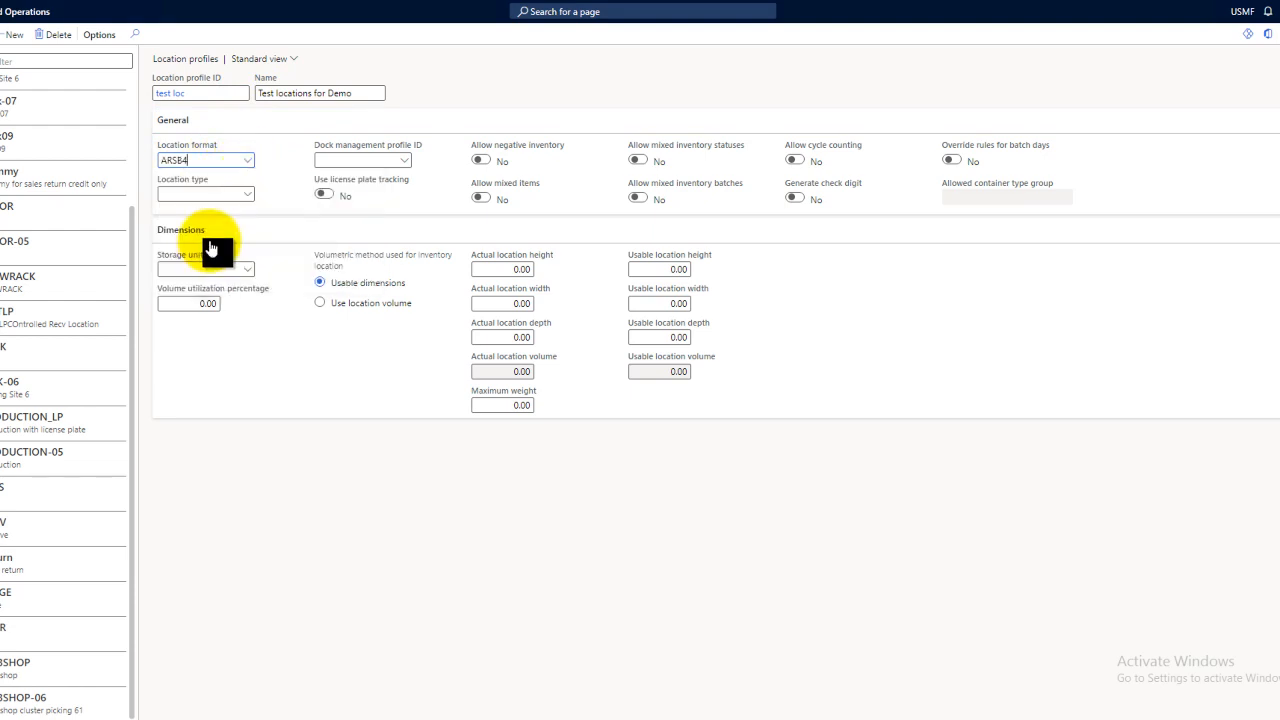
Open the location types list from the new profile's location type field.
click(202, 195)
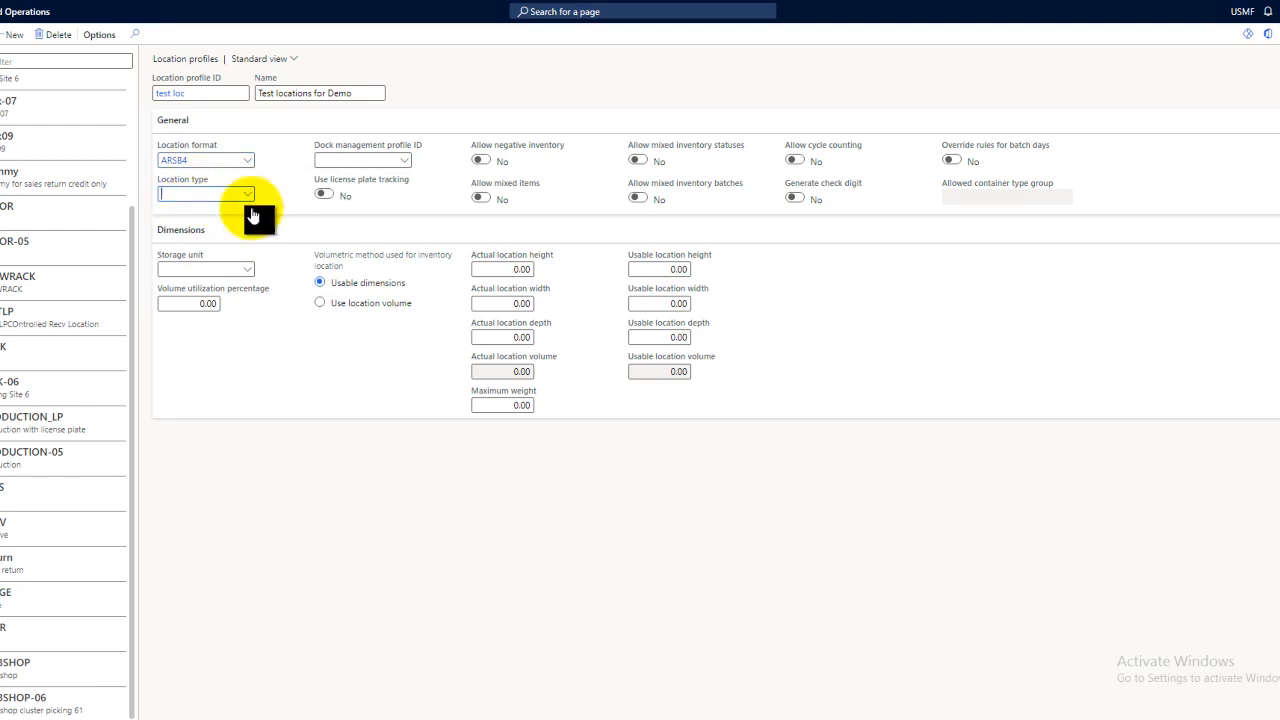
click(187, 193)
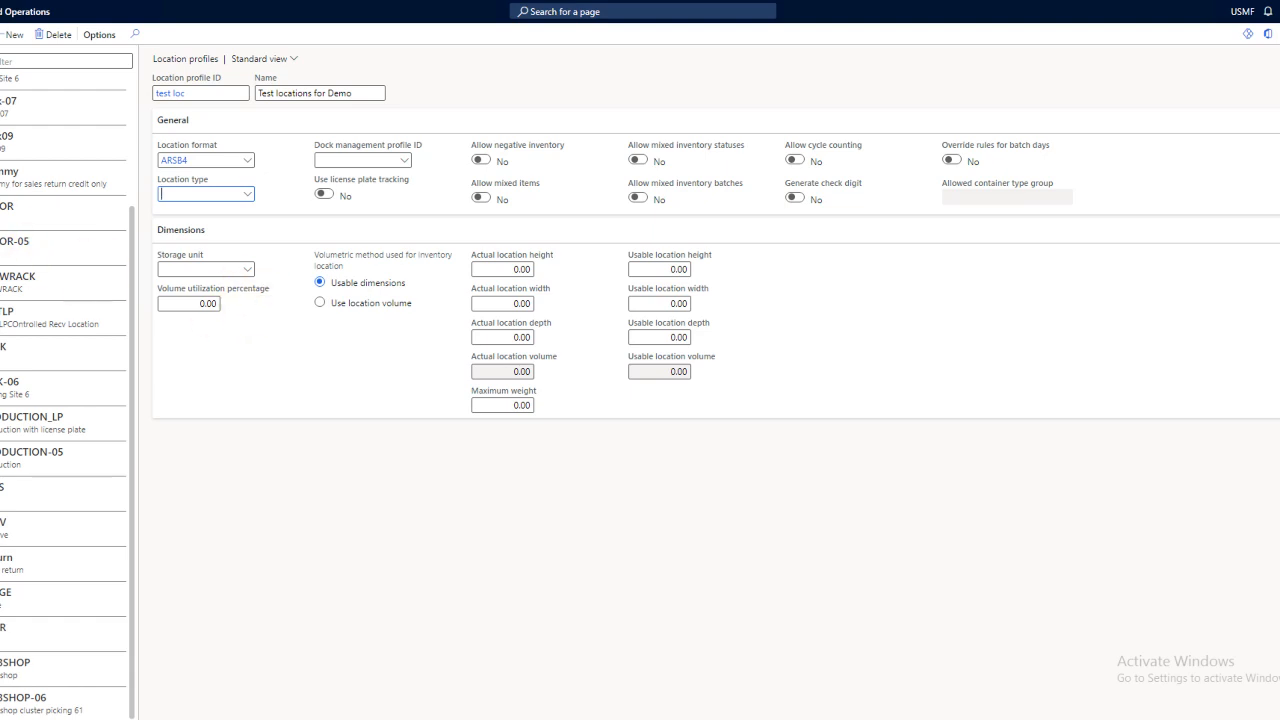
right_click(249, 198)
click(269, 260)
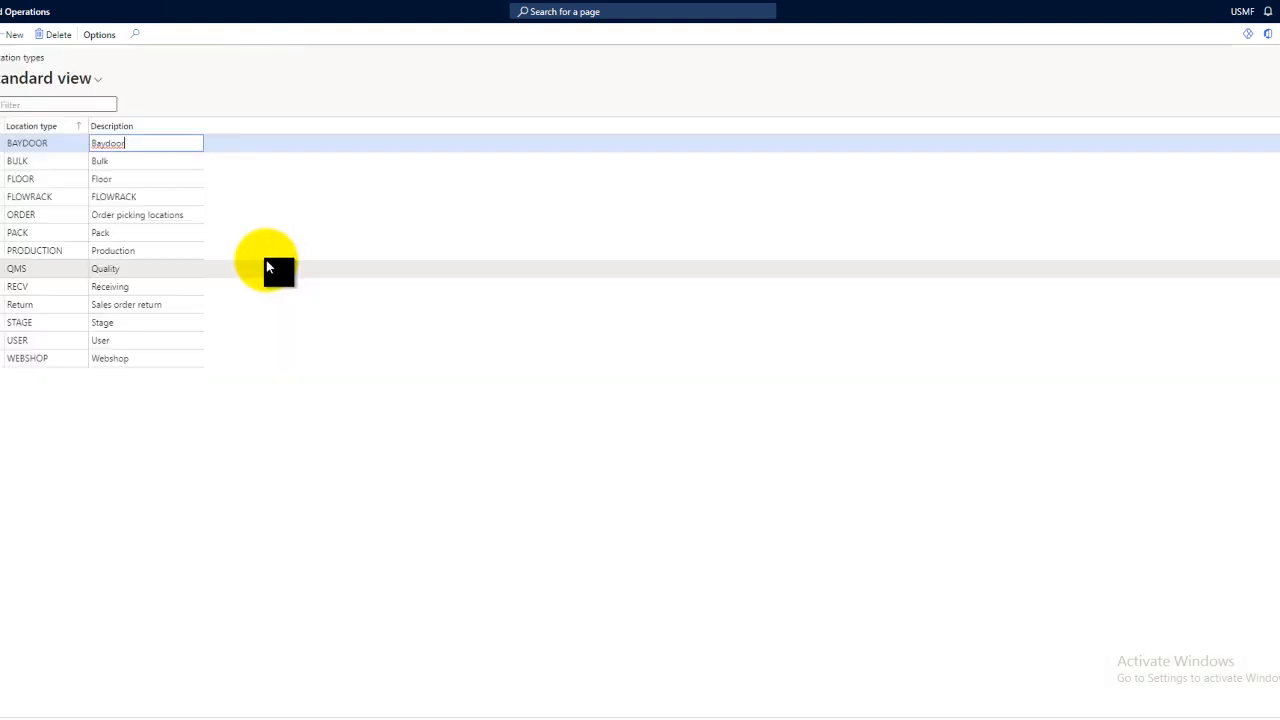
click(50, 137)
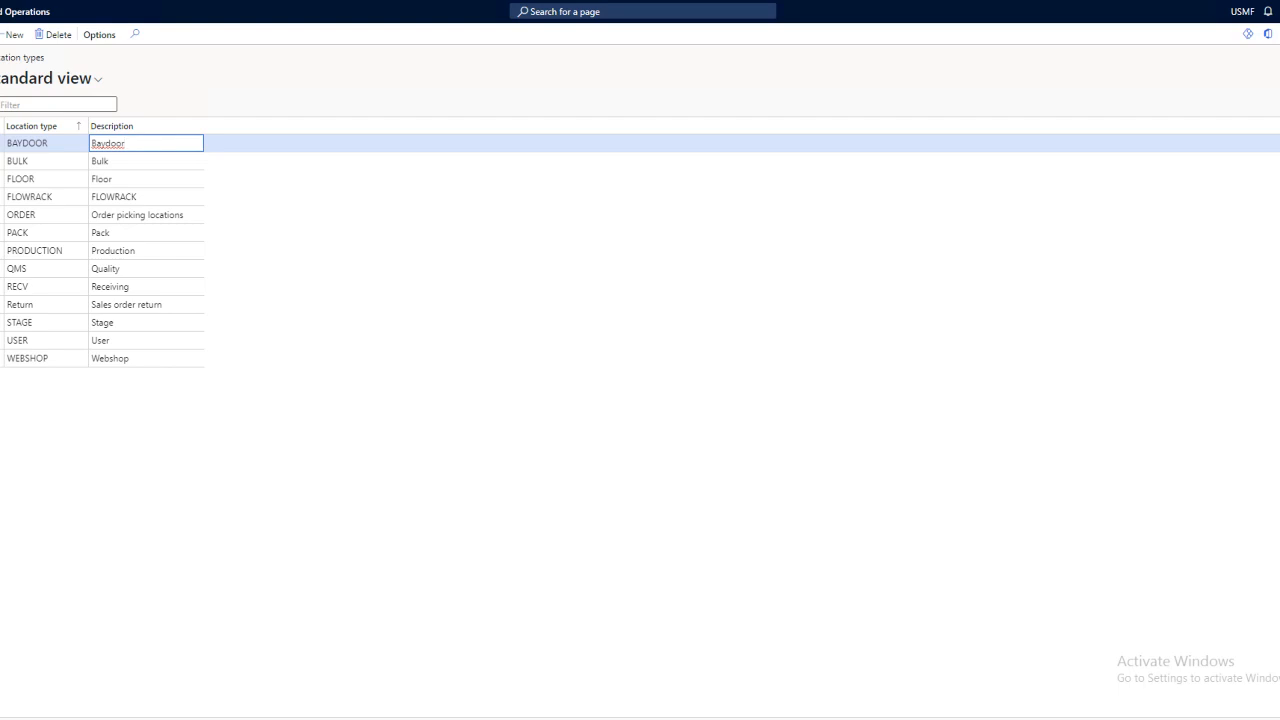
Add a location type "test type" with the description "test locations type".
click(12, 40)
text(test locations ty)
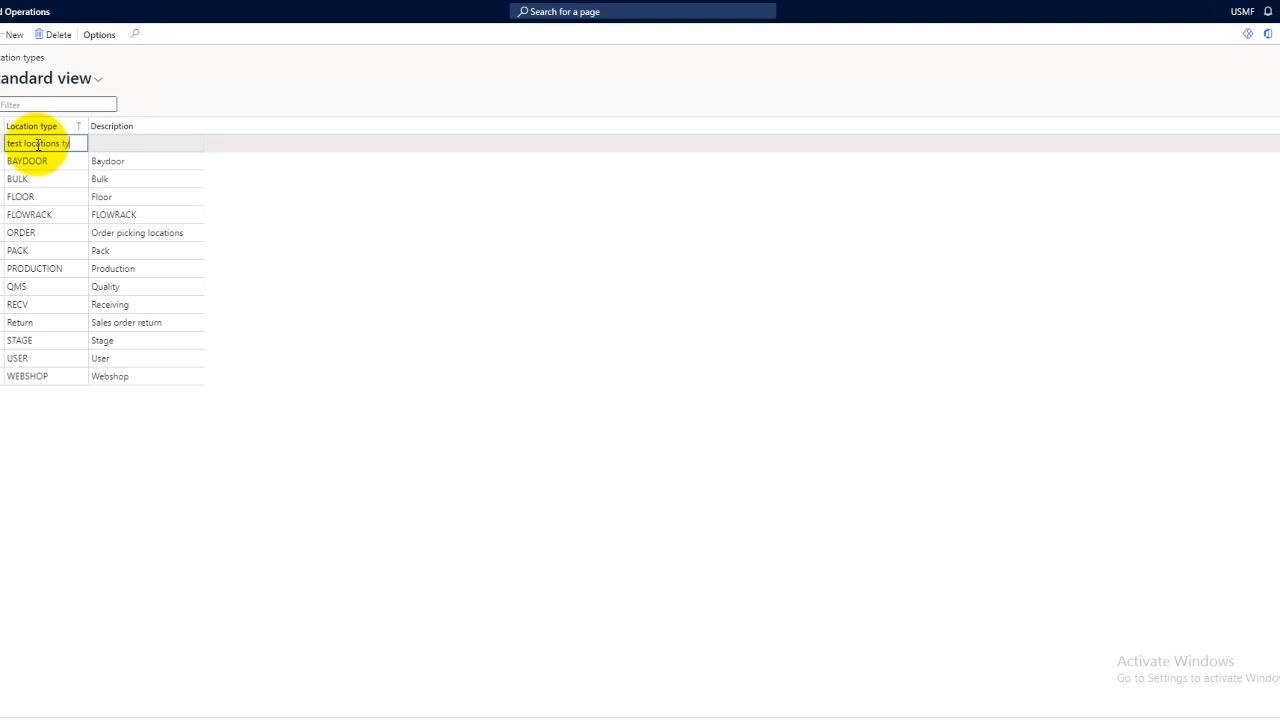
key(BackSpace)
key(BackSpace)
key(BackSpace)
key(BackSpace)
key(BackSpace)
key(BackSpace)
key(BackSpace)
key(BackSpace)
key(BackSpace)
key(BackSpace)
text(type)
key(Tab)
text(test locations type)
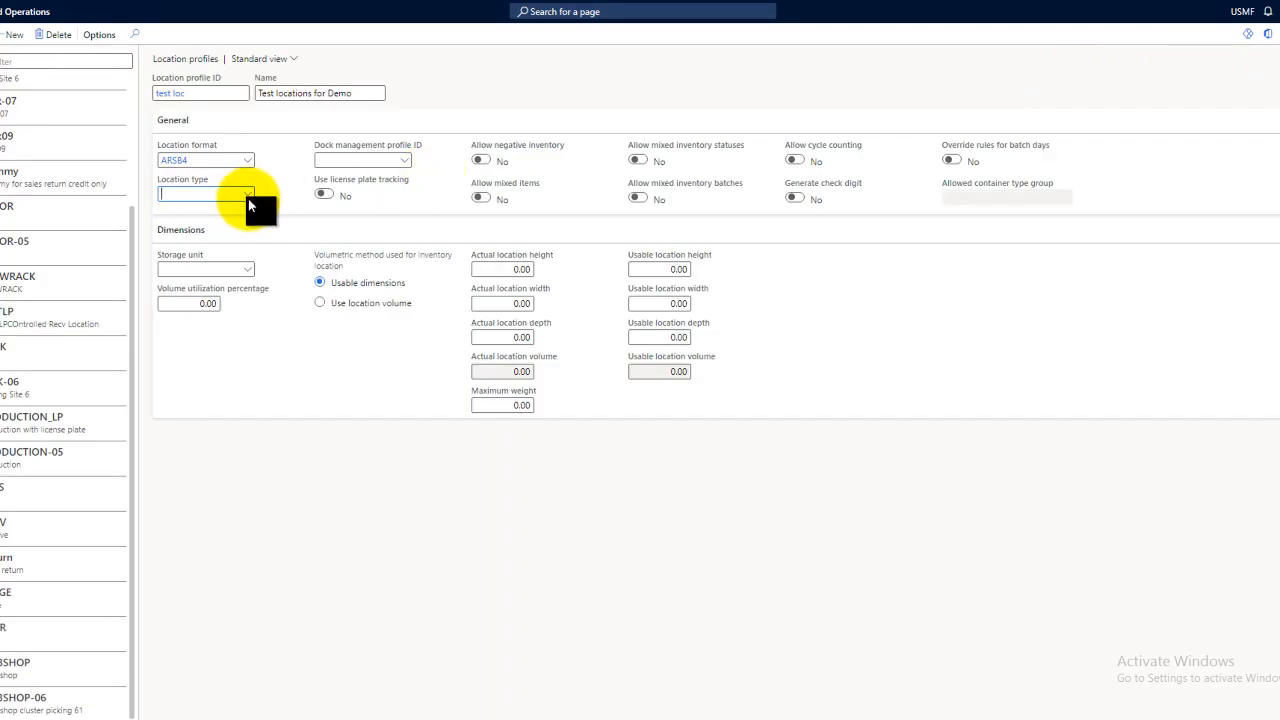
Assign the location type "test type" to the "test loc" profile and save it.
click(249, 196)
scroll(200, 300, down, 4)
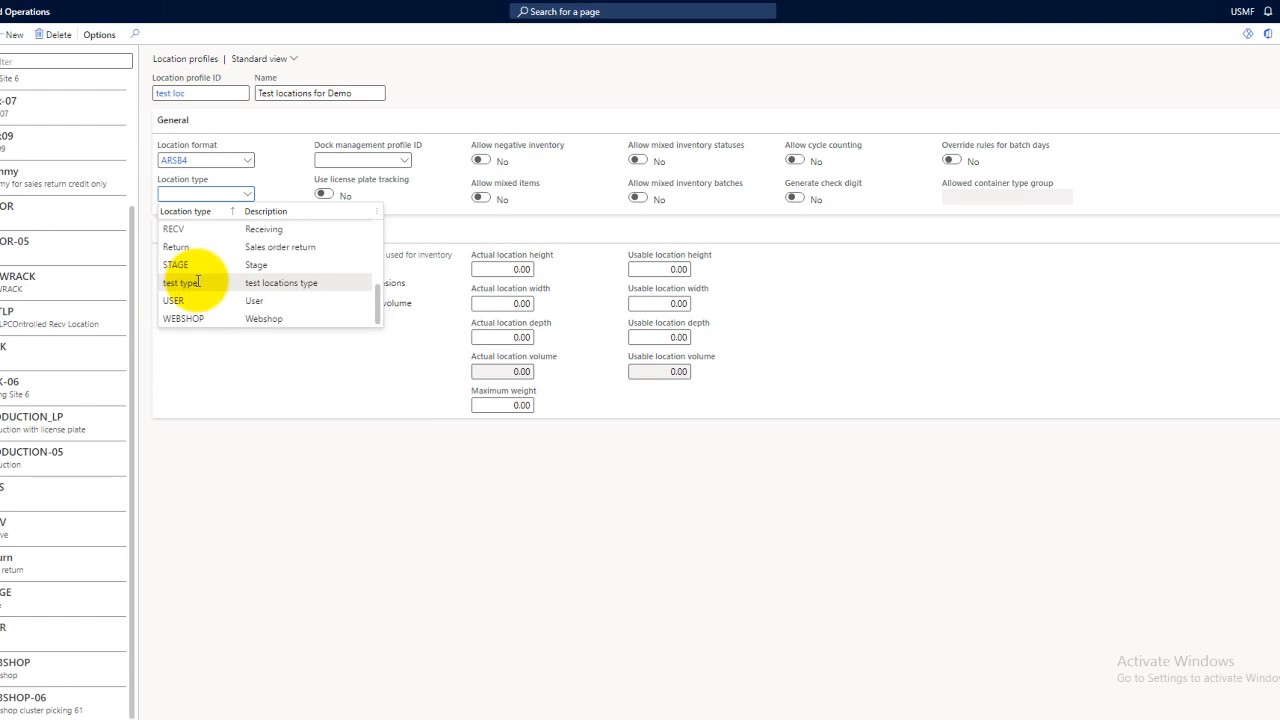
click(185, 283)
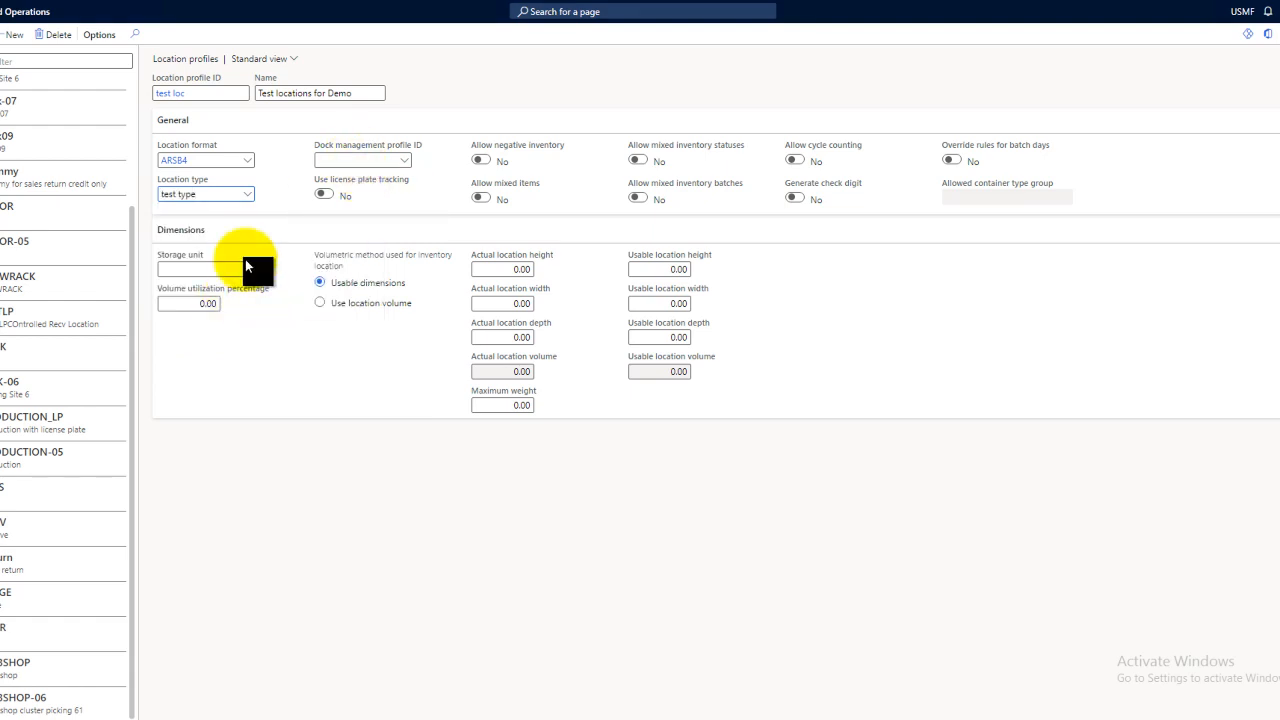
click(1, 34)
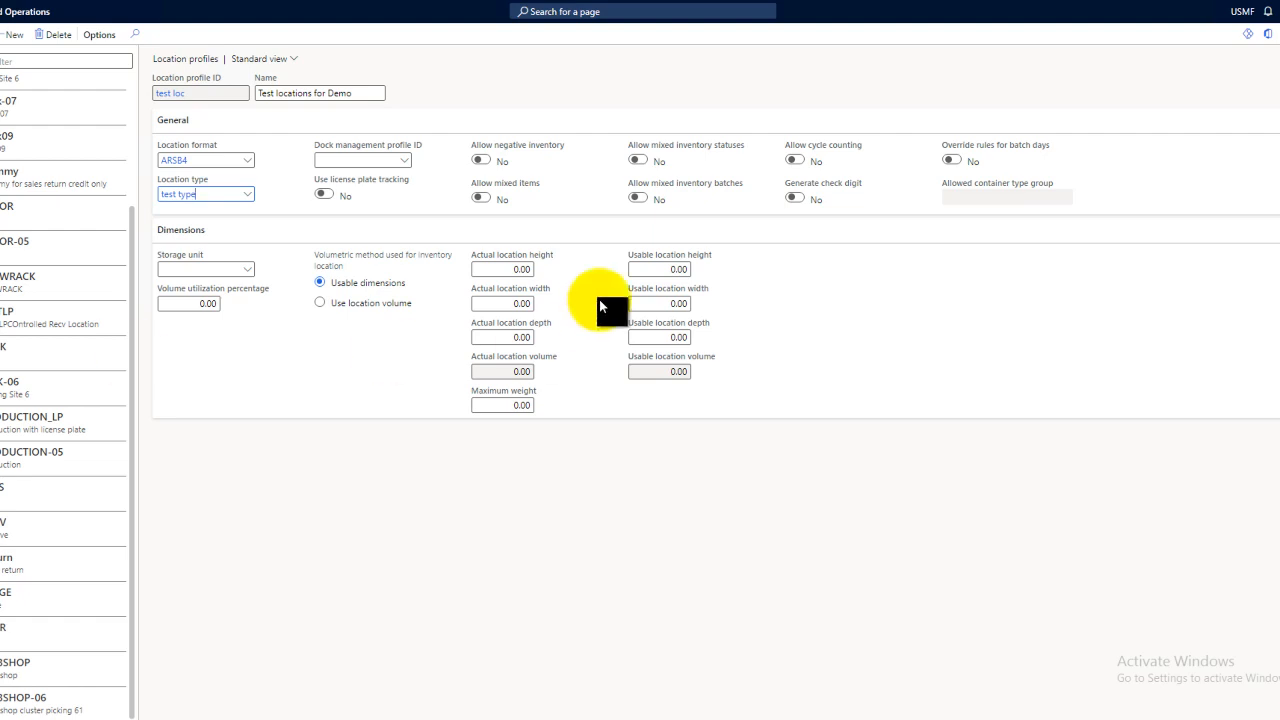
Turn on license plate tracking for the "test loc" profile, and switch it back off.
click(330, 194)
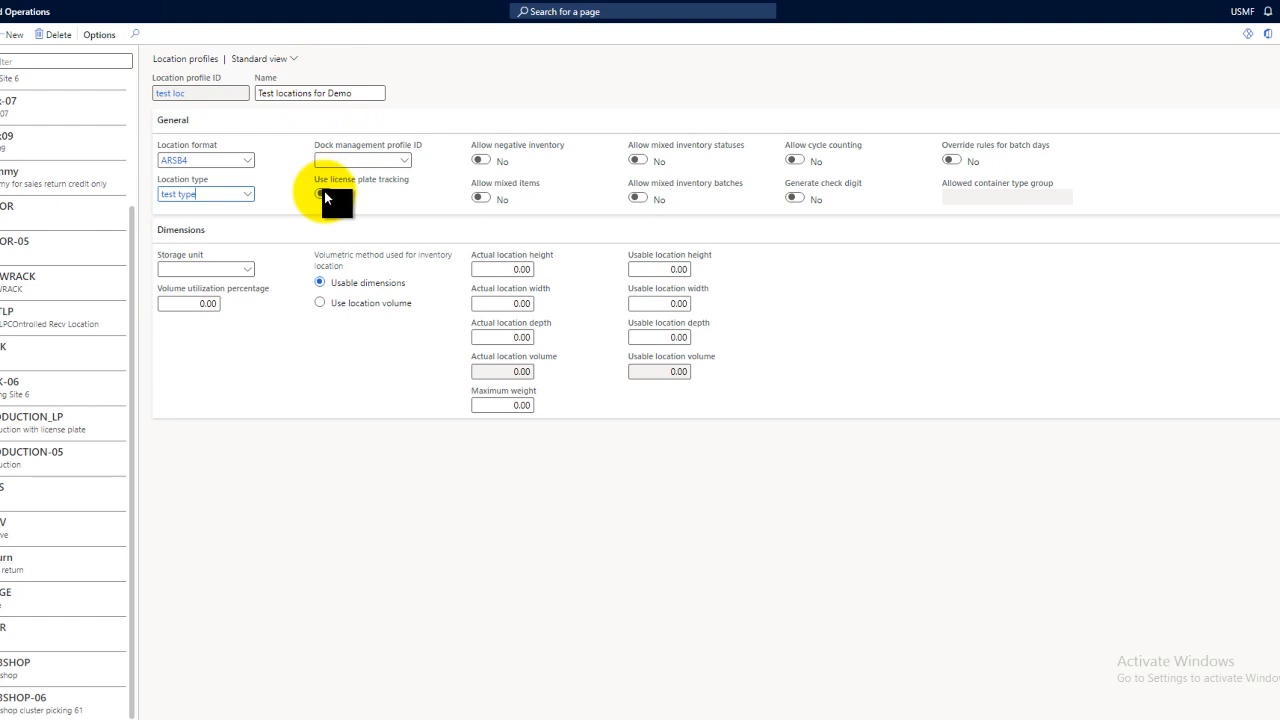
click(323, 194)
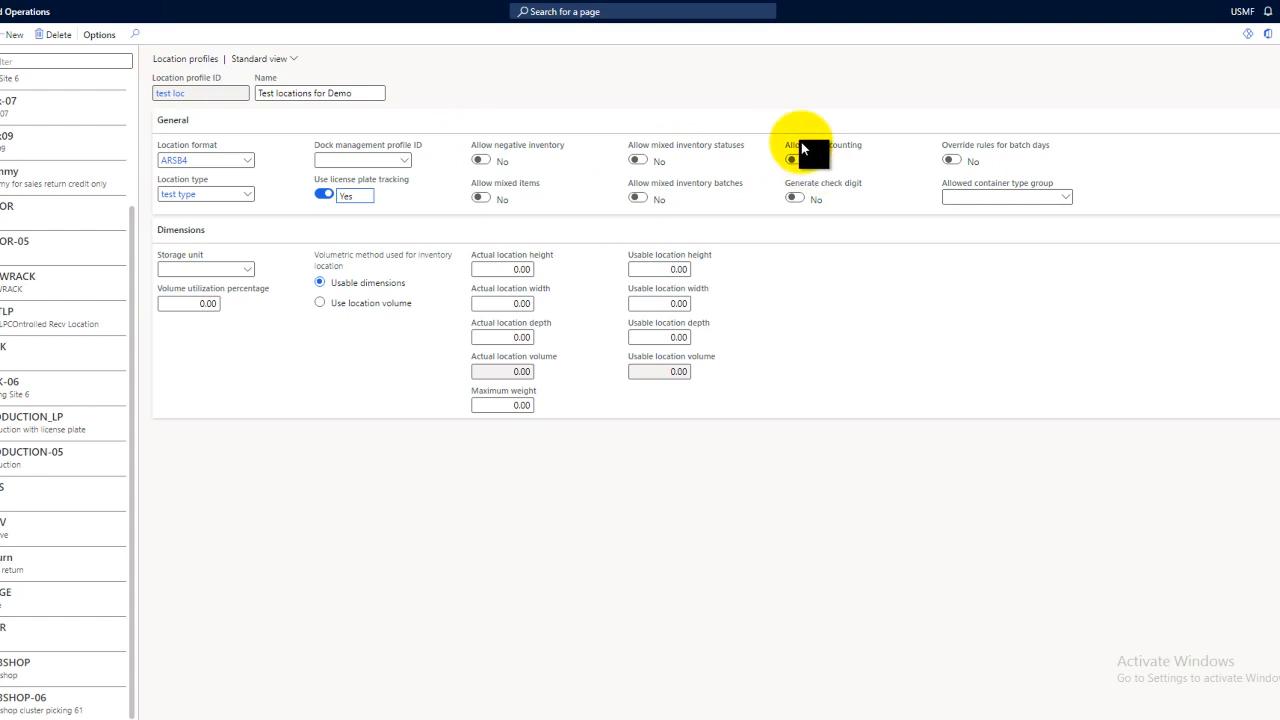
click(321, 194)
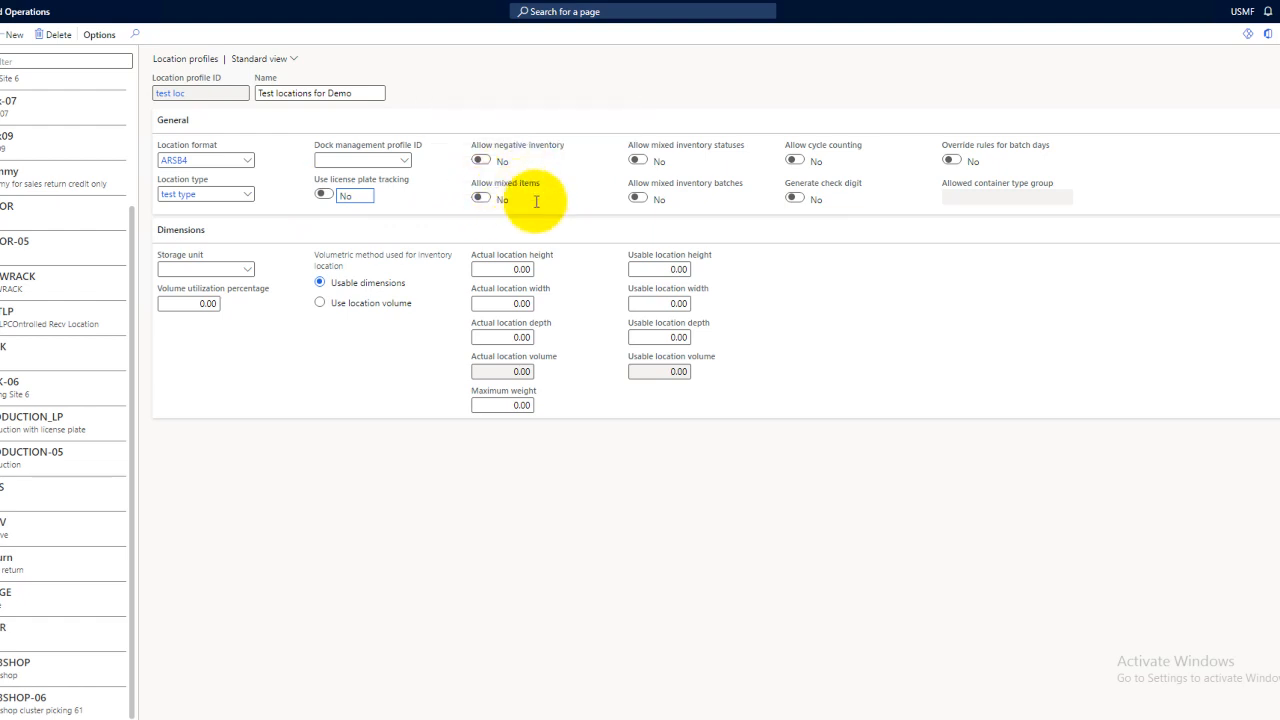
mouse_move(651, 148)
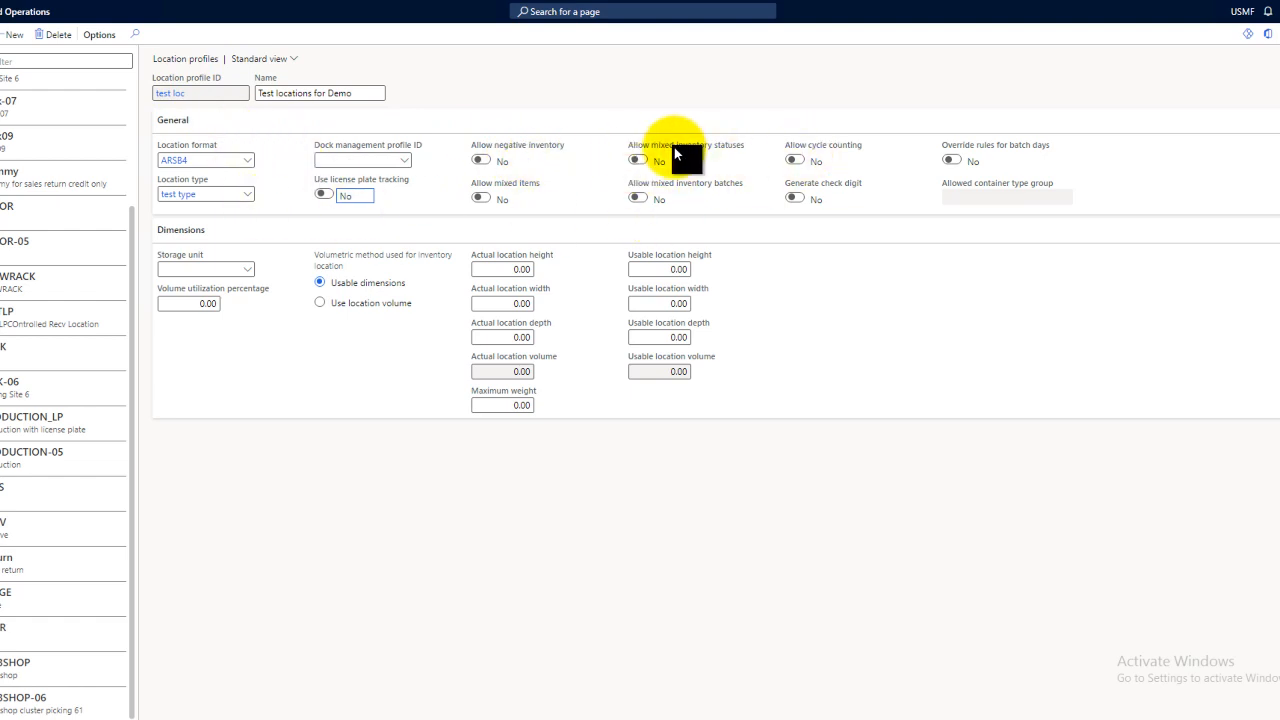
click(300, 97)
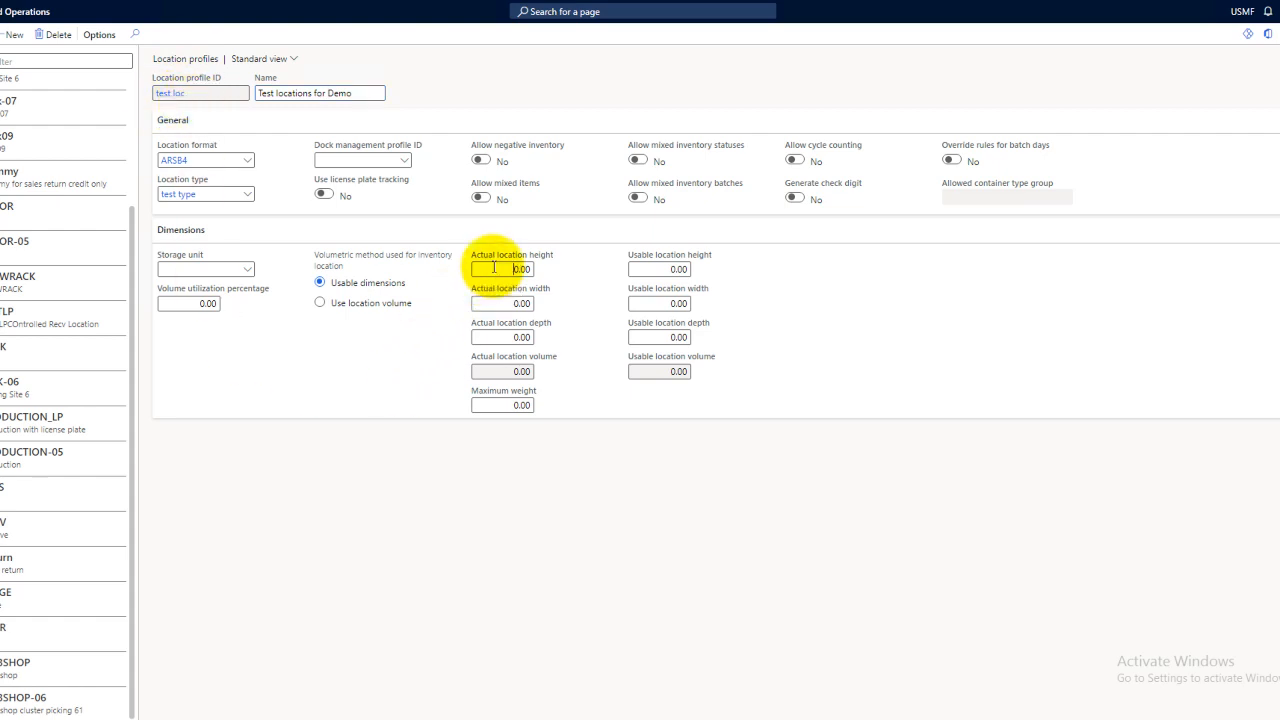
Set the storage unit of the "test loc" profile to PL.
click(247, 271)
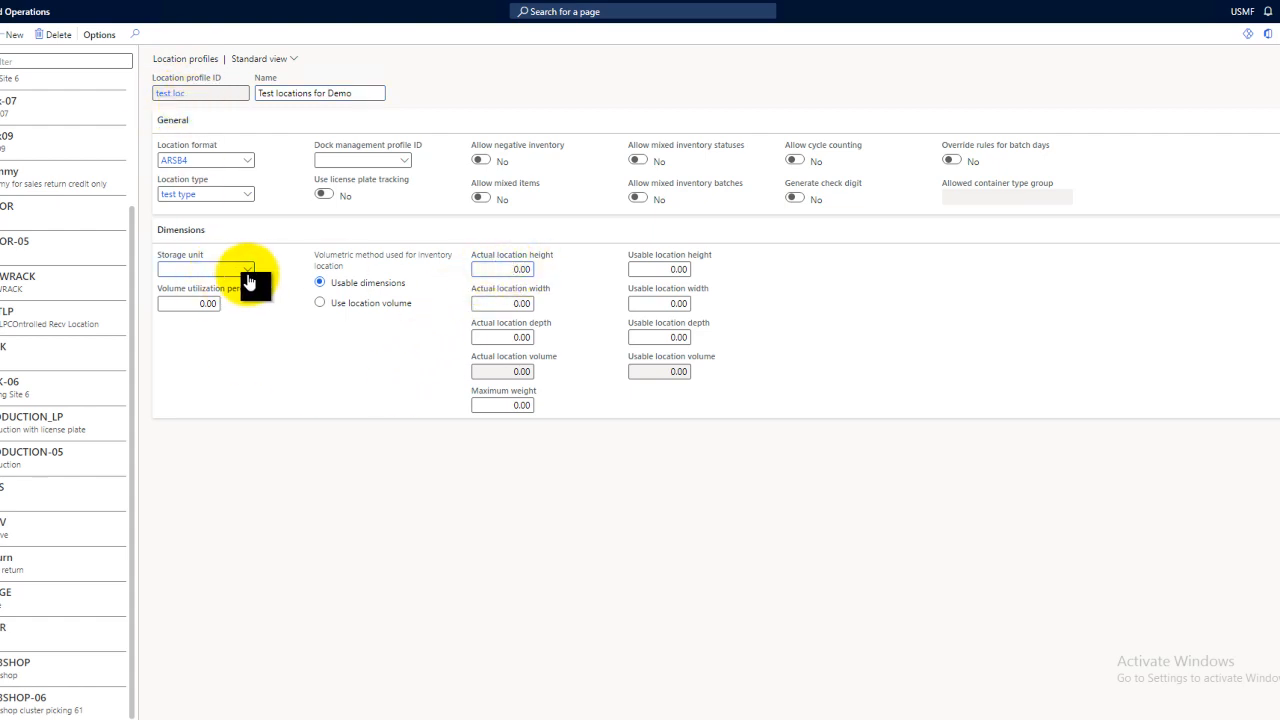
click(247, 270)
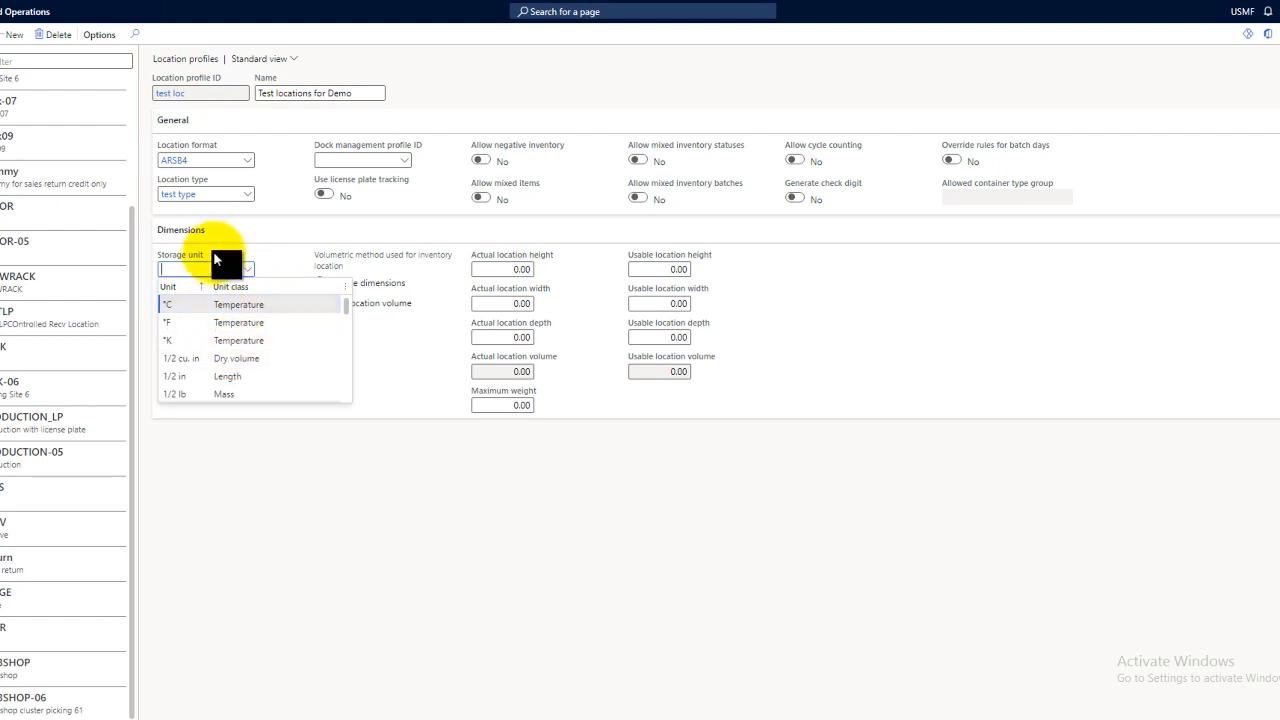
click(291, 258)
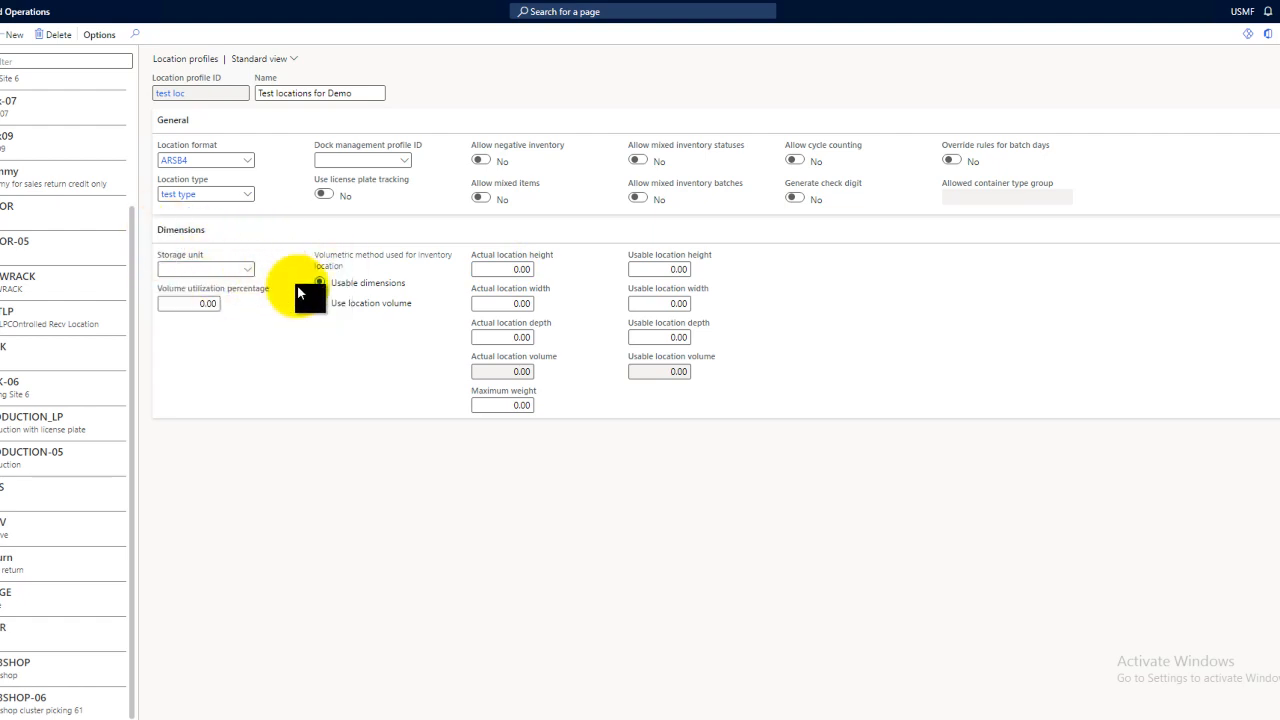
click(247, 270)
click(184, 270)
text(PL)
key(Tab)
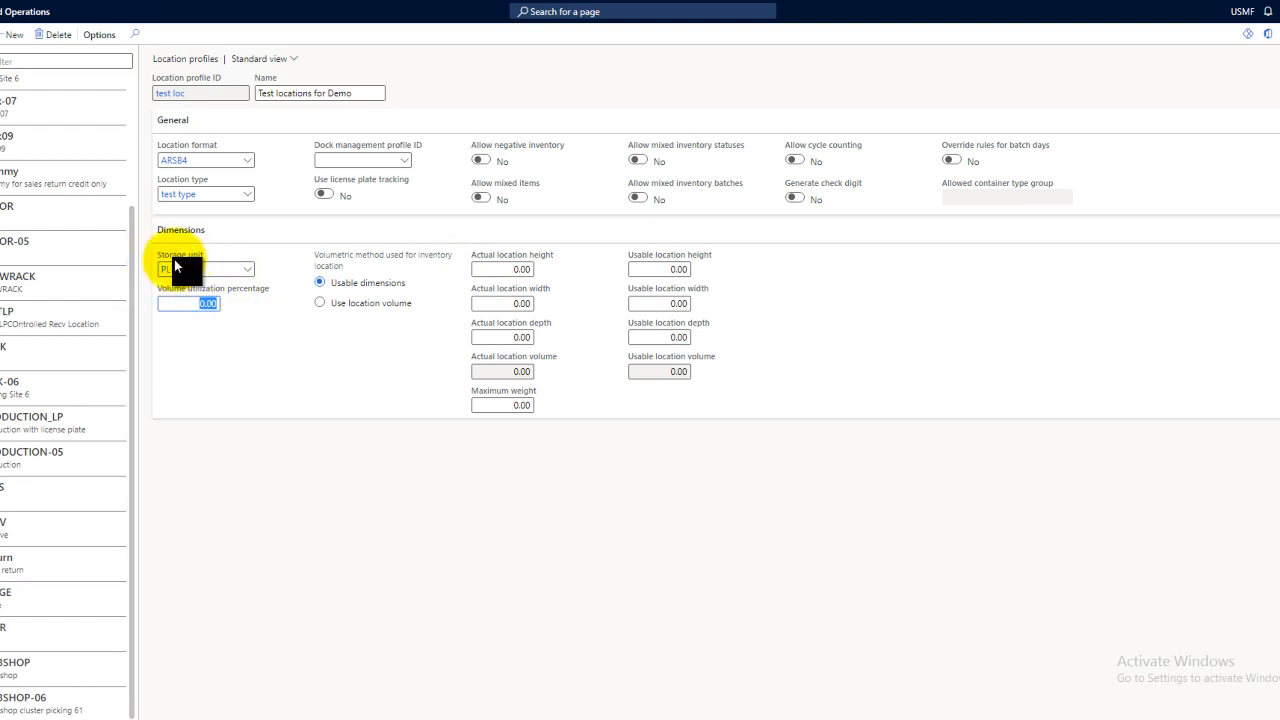
click(506, 268)
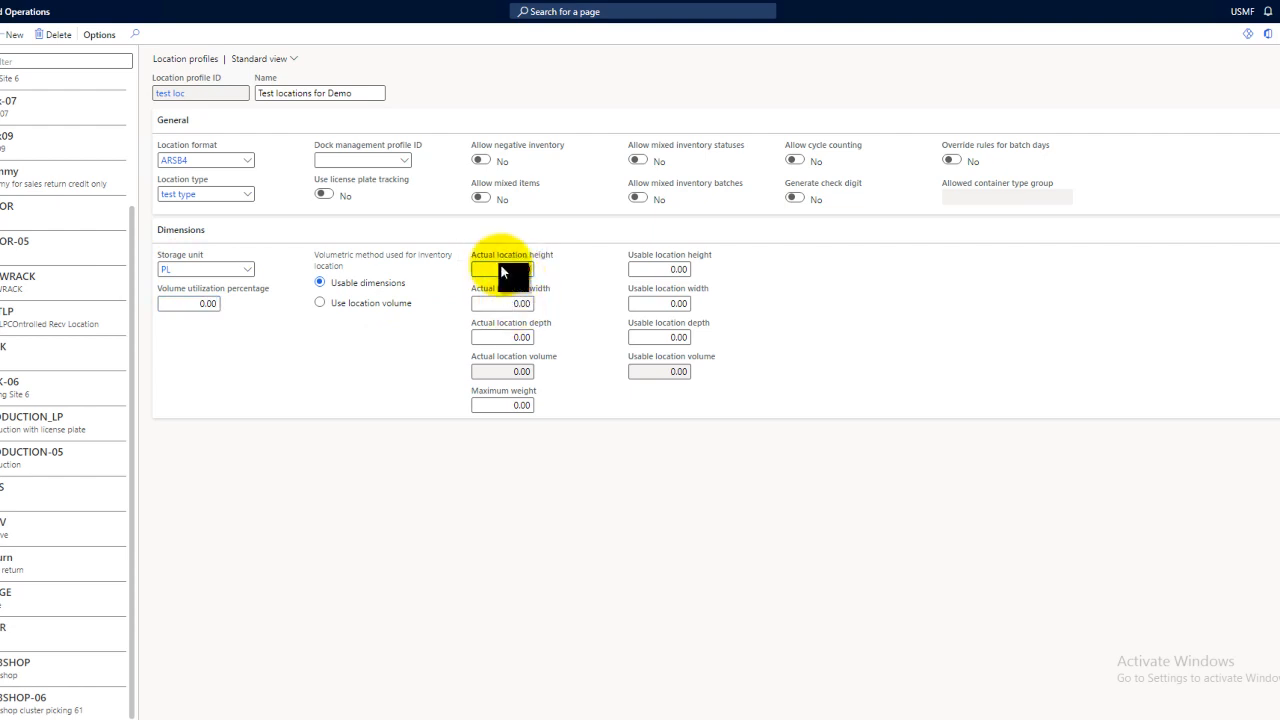
click(507, 302)
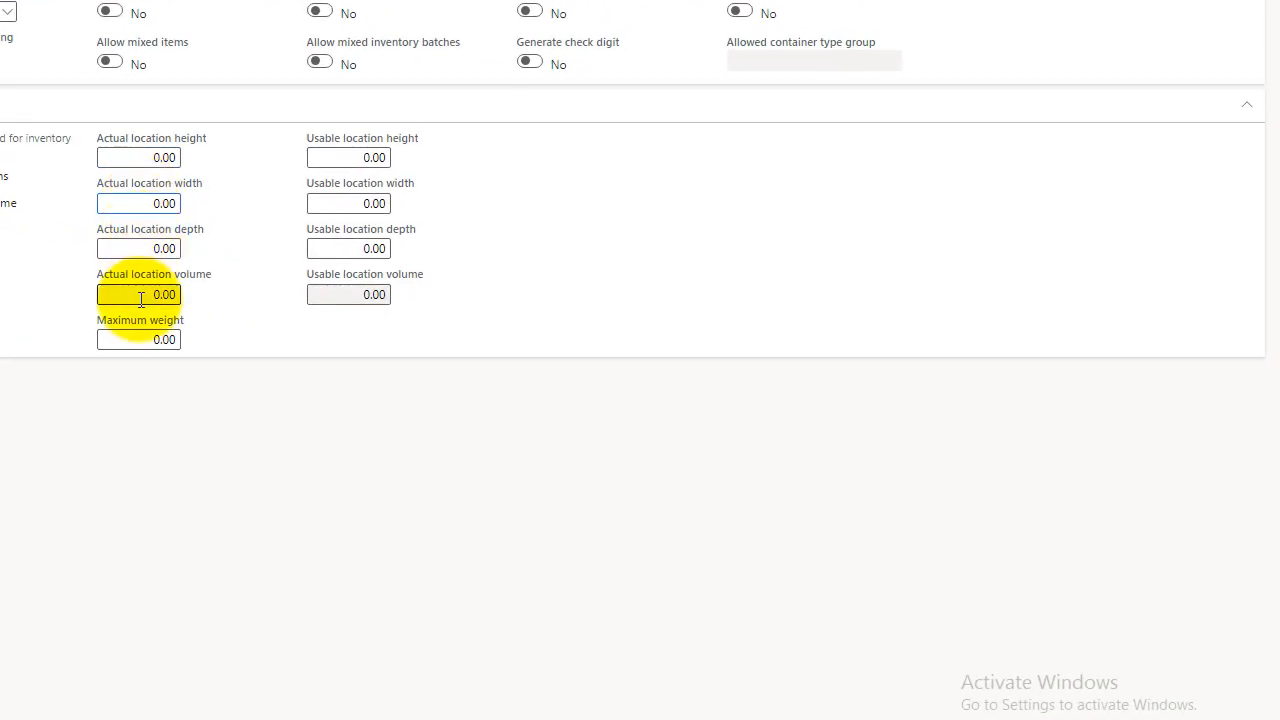
click(150, 343)
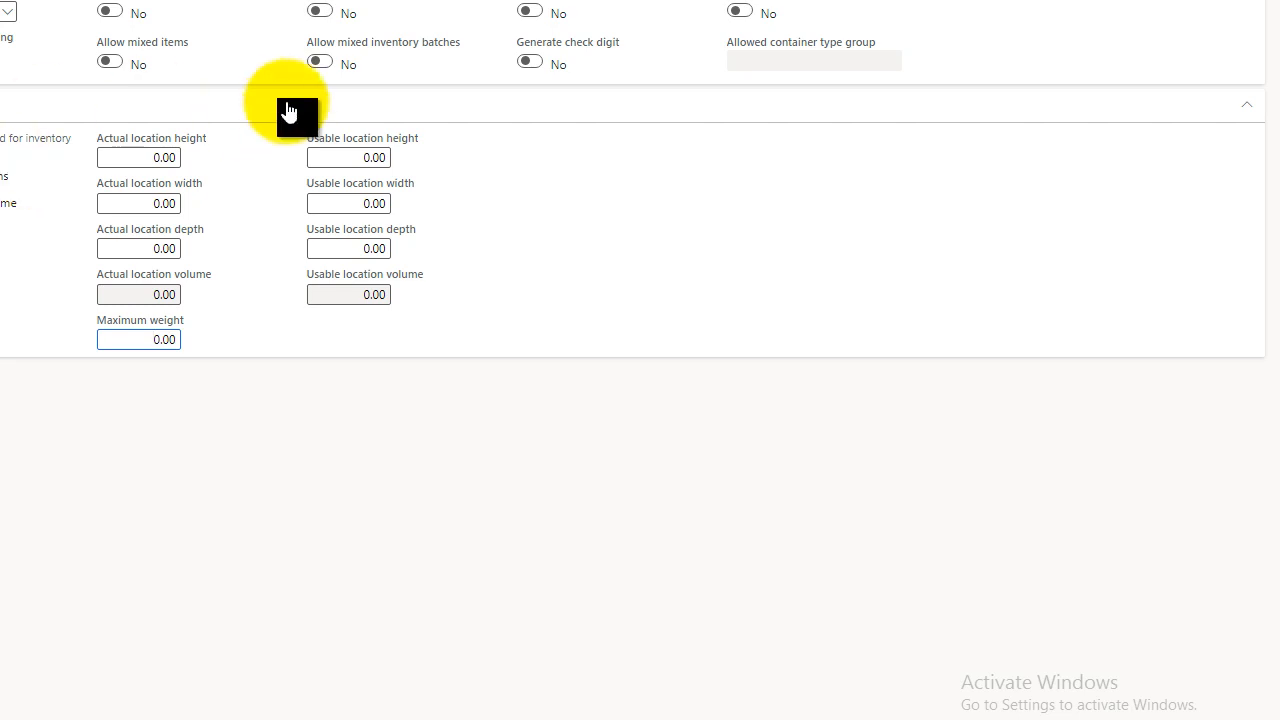
Allow mixed items, mixed inventory statuses and cycle counting for the profile, and turn on license plate tracking.
click(124, 64)
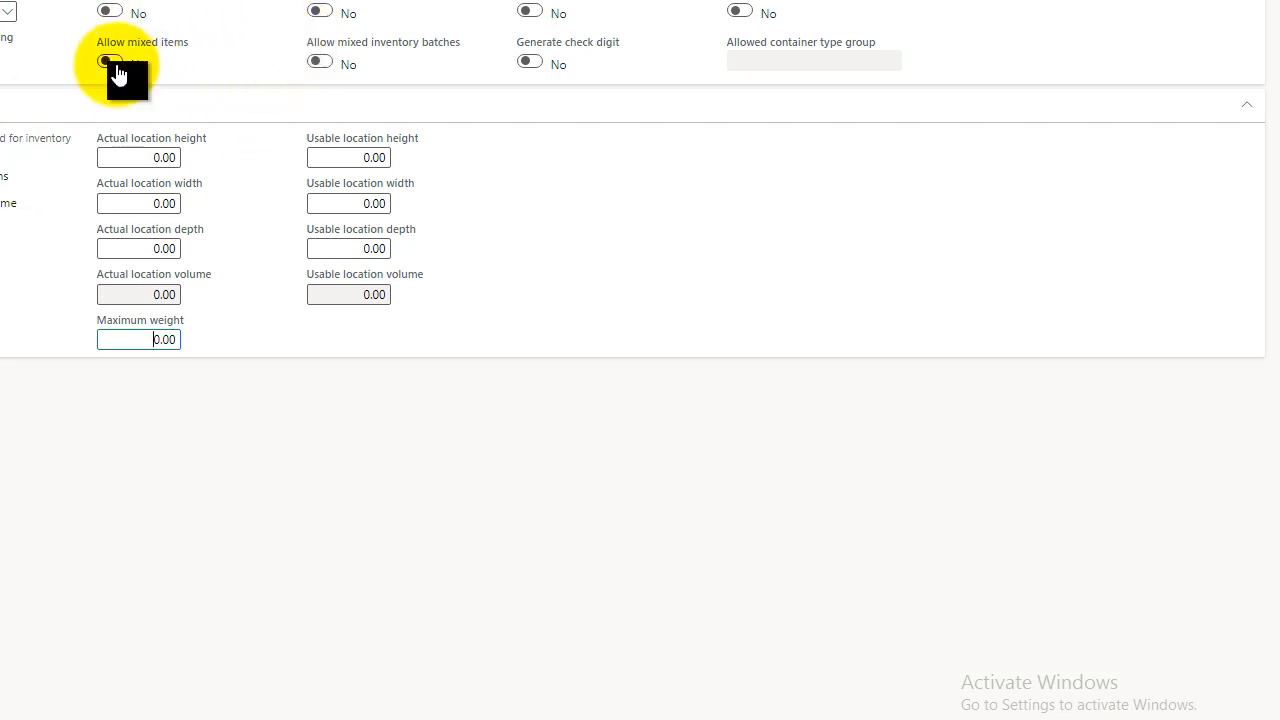
click(330, 14)
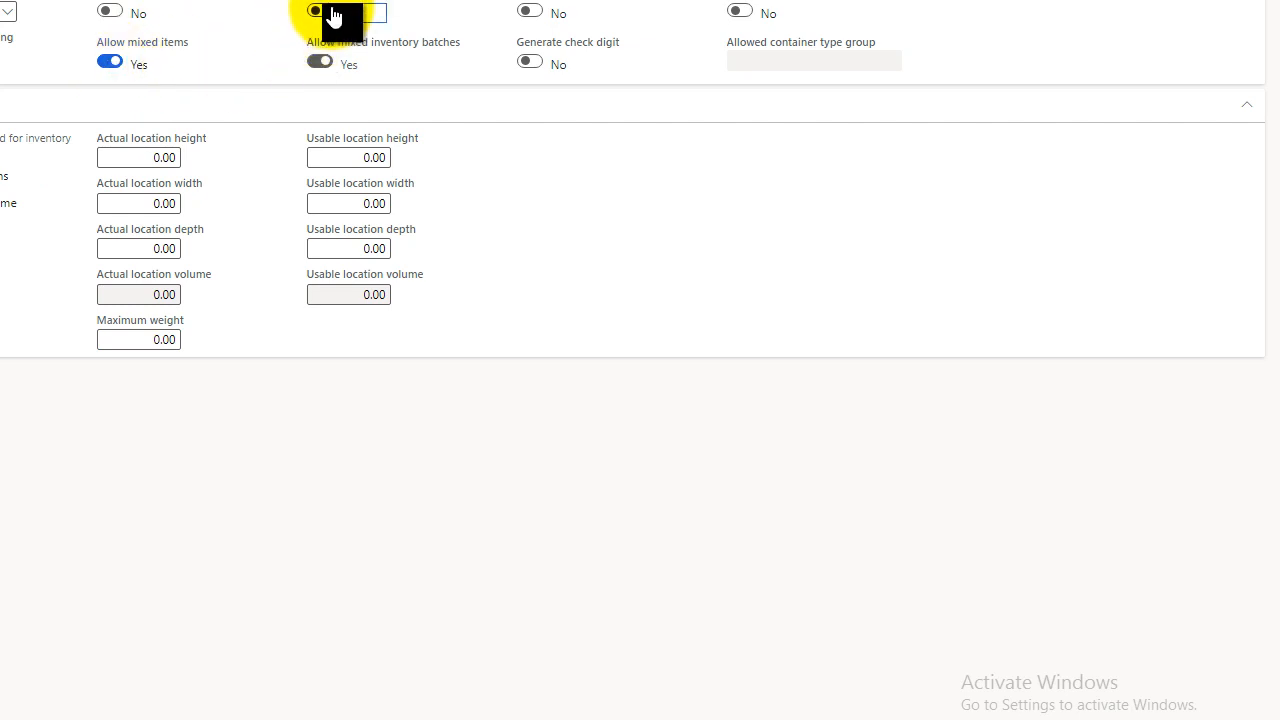
click(540, 15)
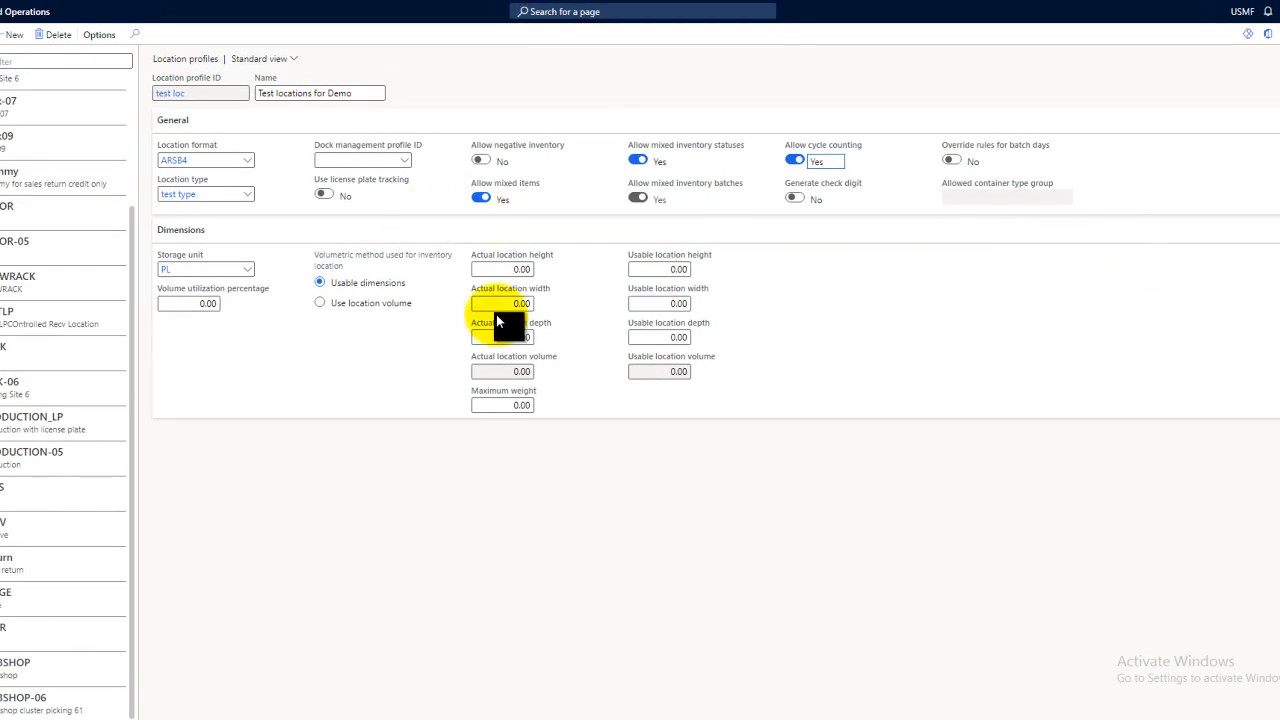
click(480, 163)
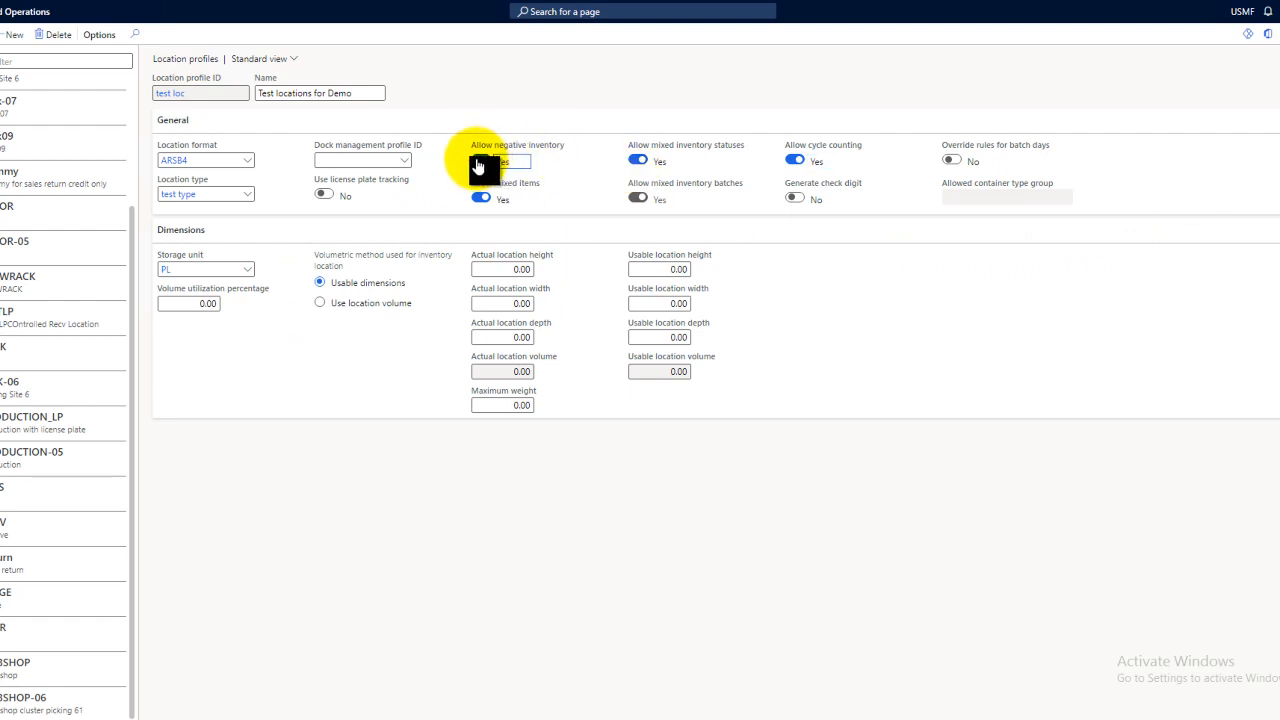
click(479, 164)
click(324, 196)
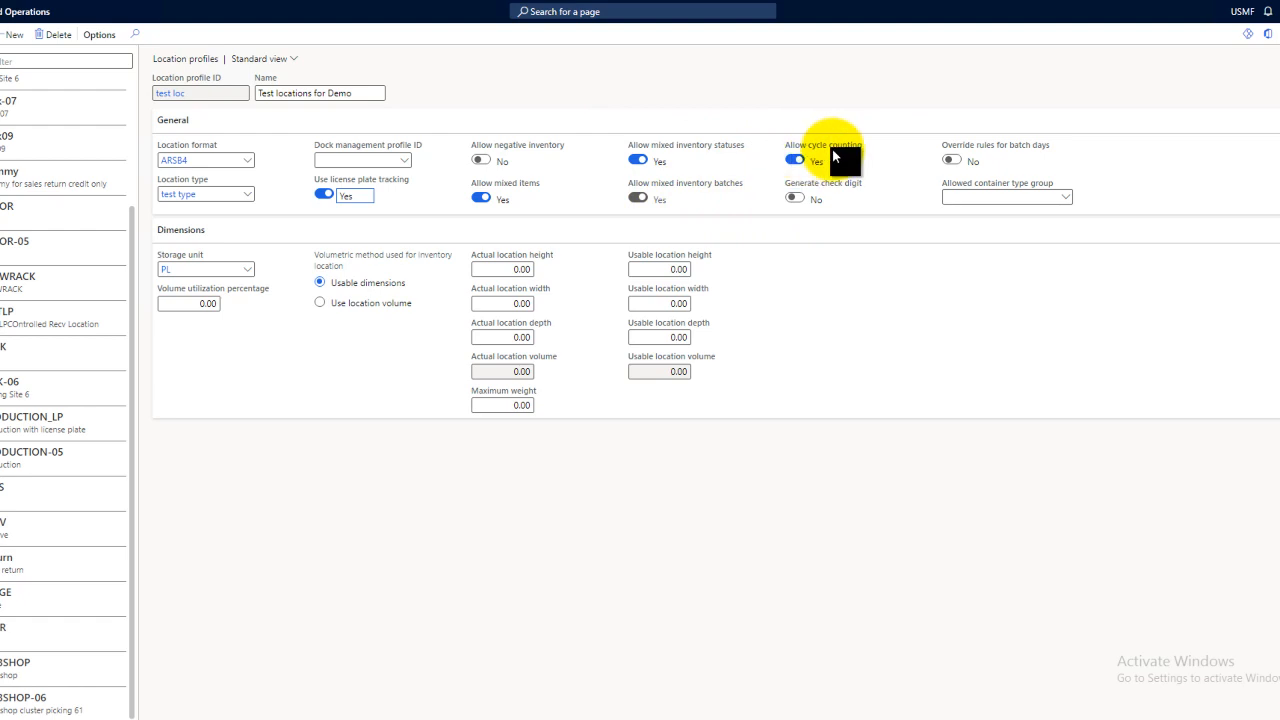
mouse_move(832, 155)
Open the warehouse locations list and add a location named Pick in warehouse 24, leaving its check digits blank.
click(2, 132)
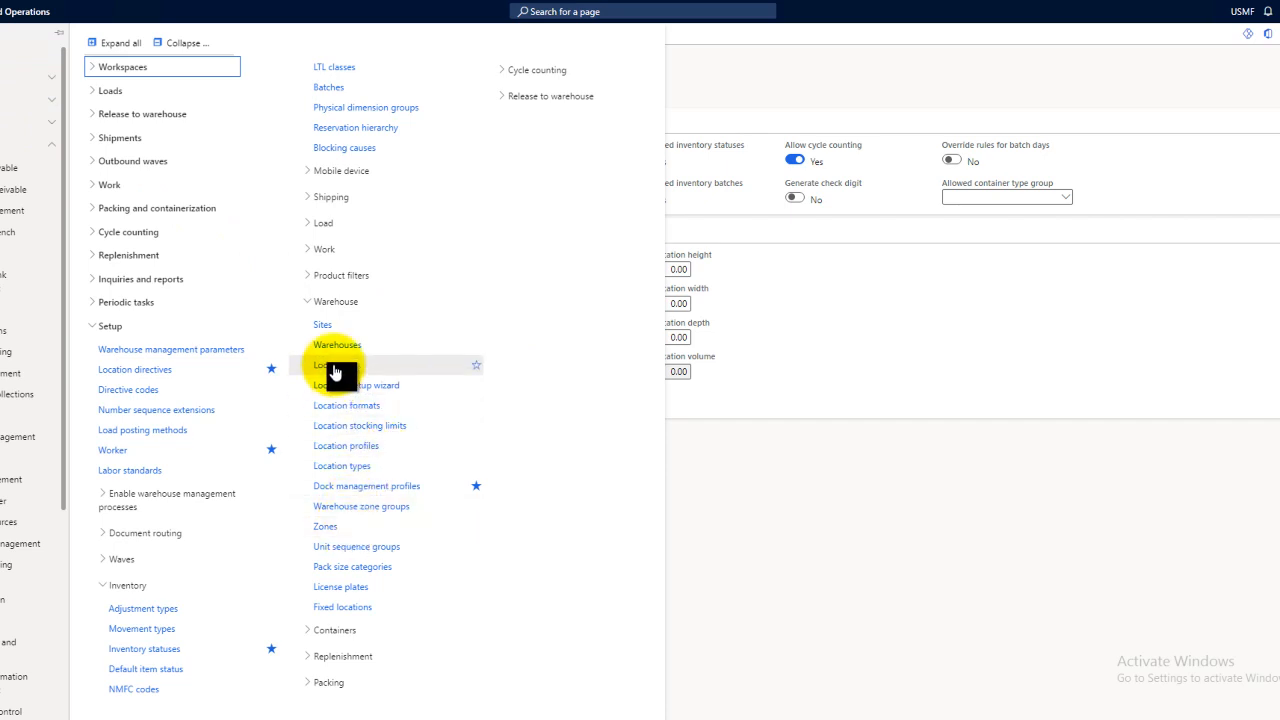
click(333, 370)
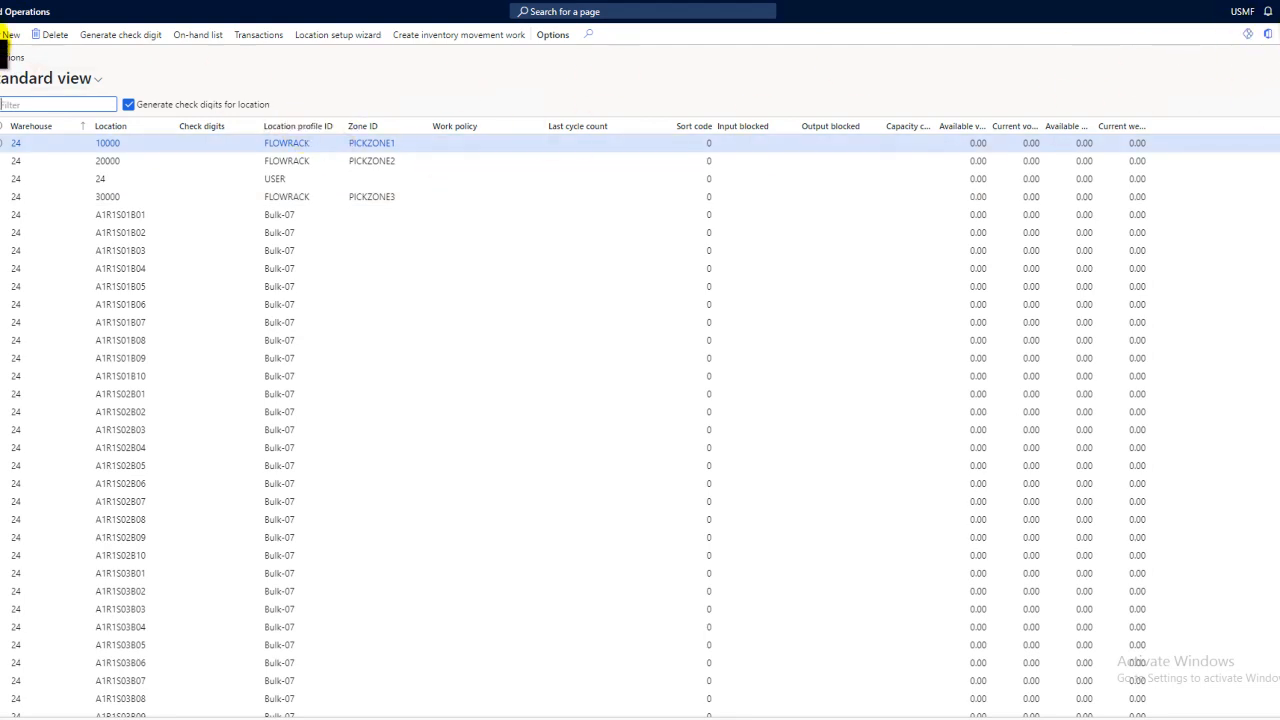
click(6, 38)
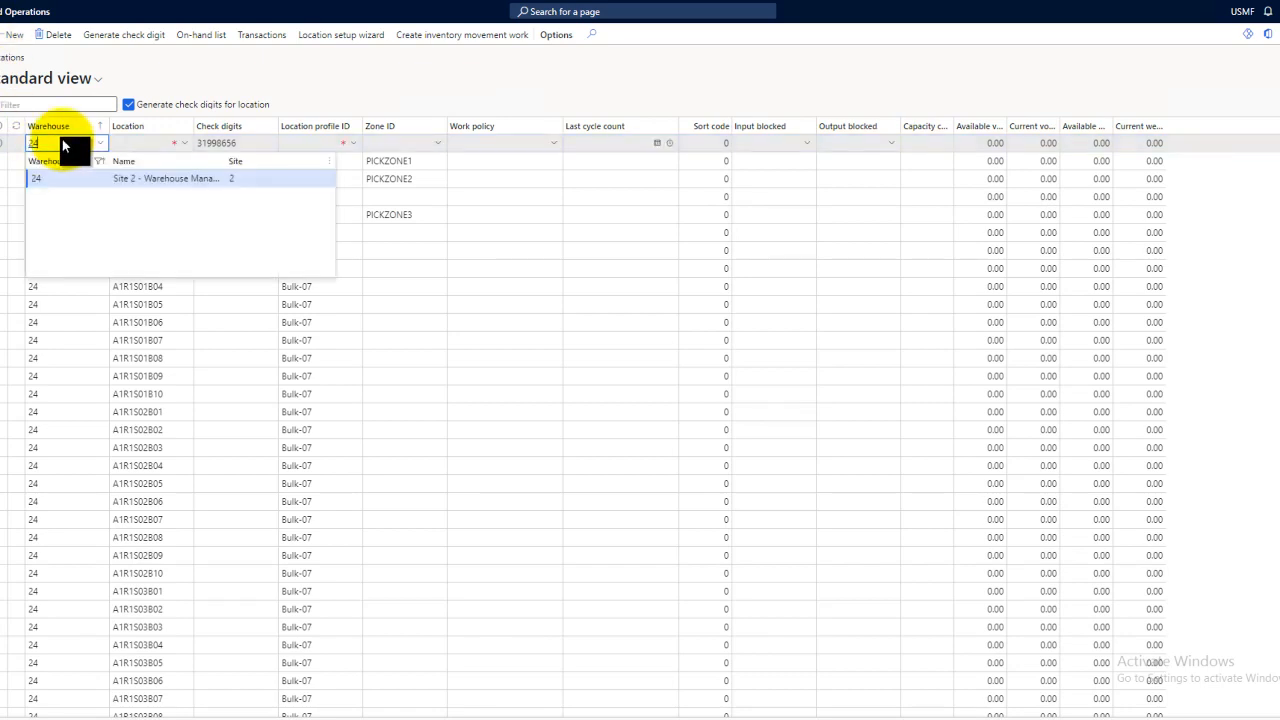
key(Tab)
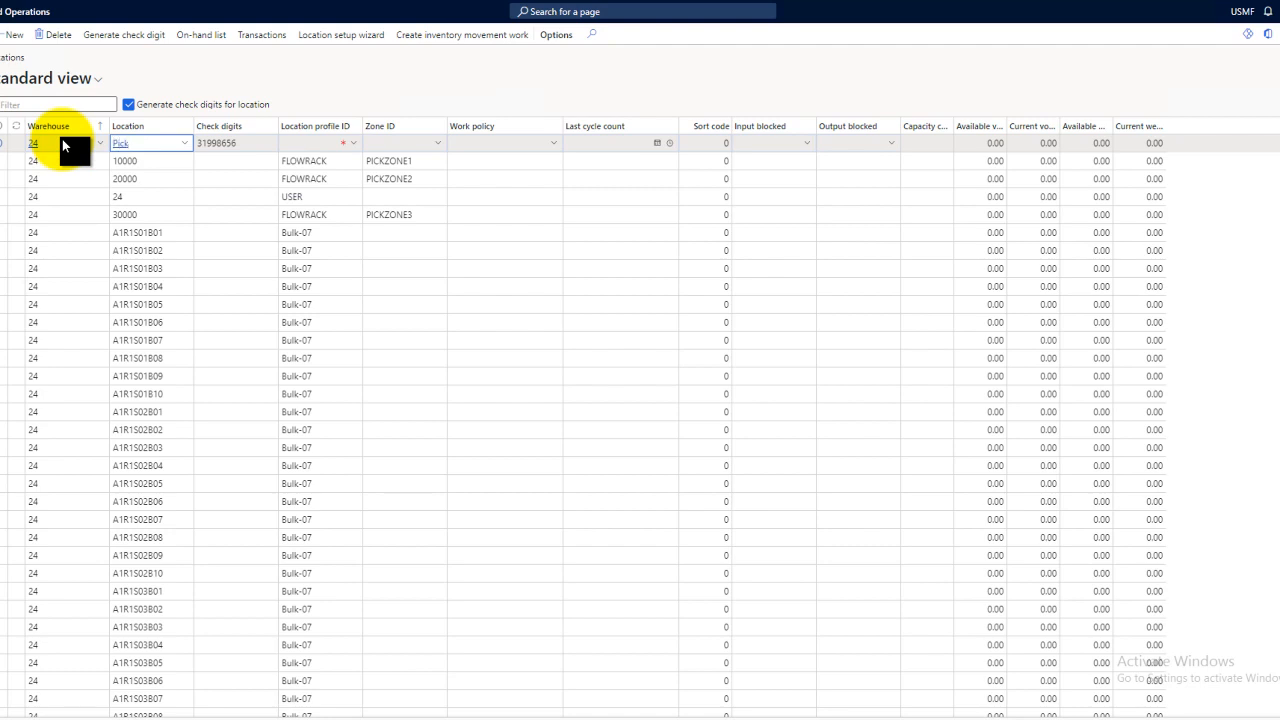
key(Tab)
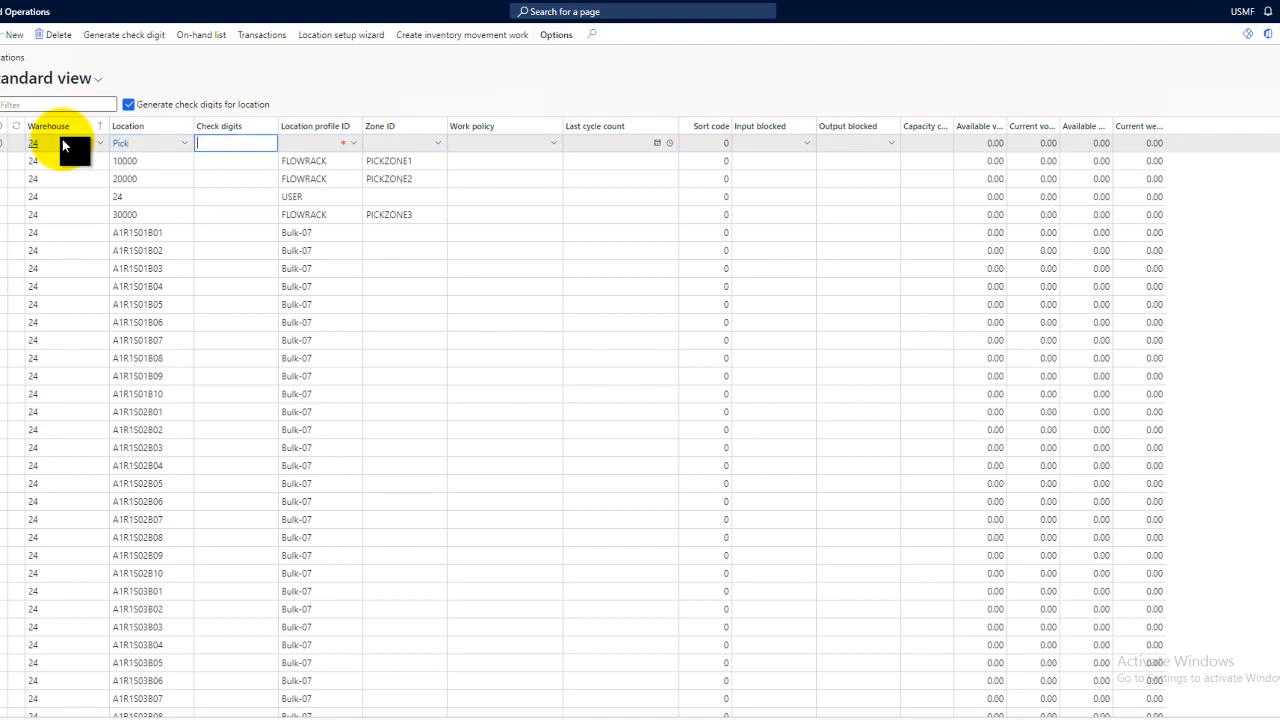
key(Tab)
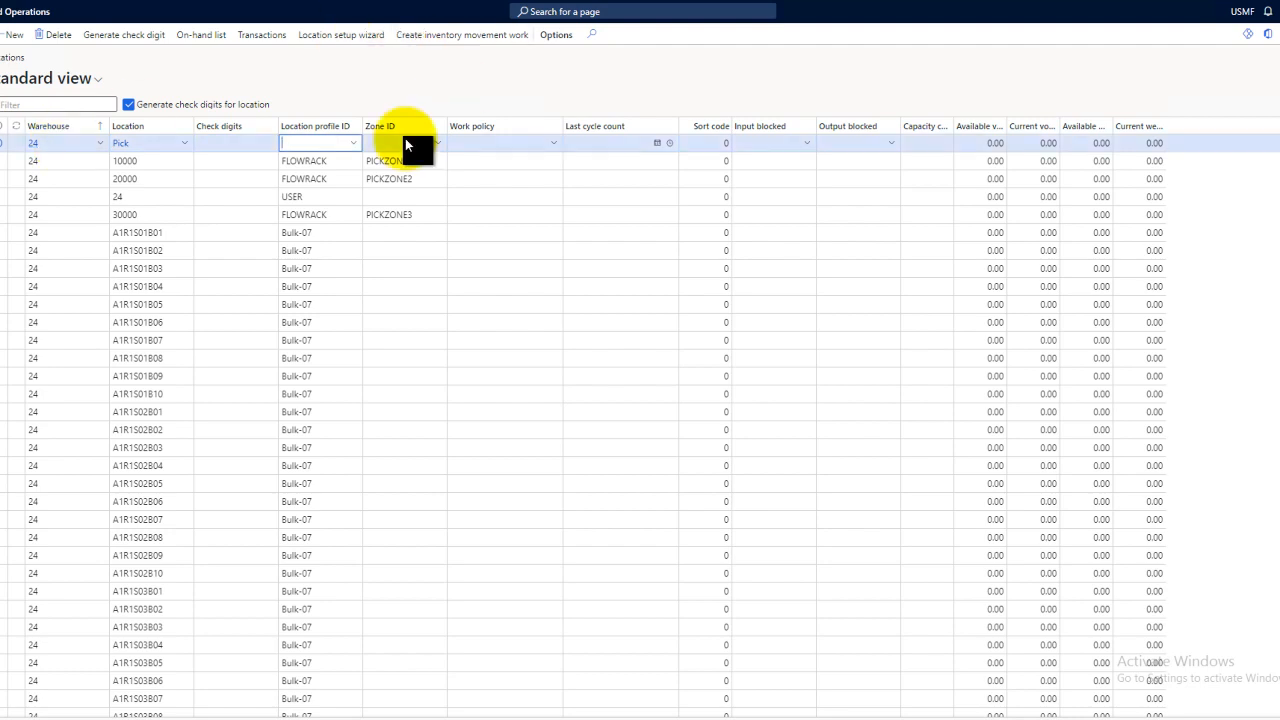
Assign location profile PICK-06 and zone PICKZONE1 to the new Pick location.
click(355, 148)
scroll(337, 206, down, 4)
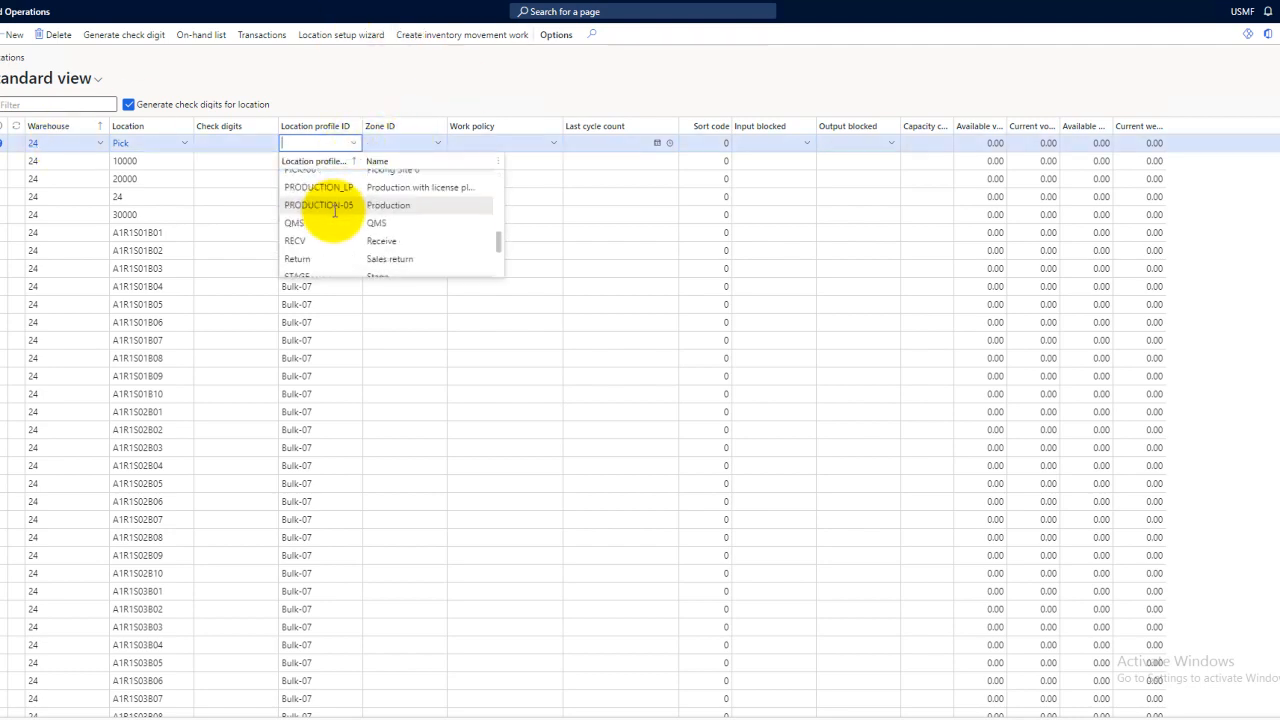
scroll(333, 232, up, 2)
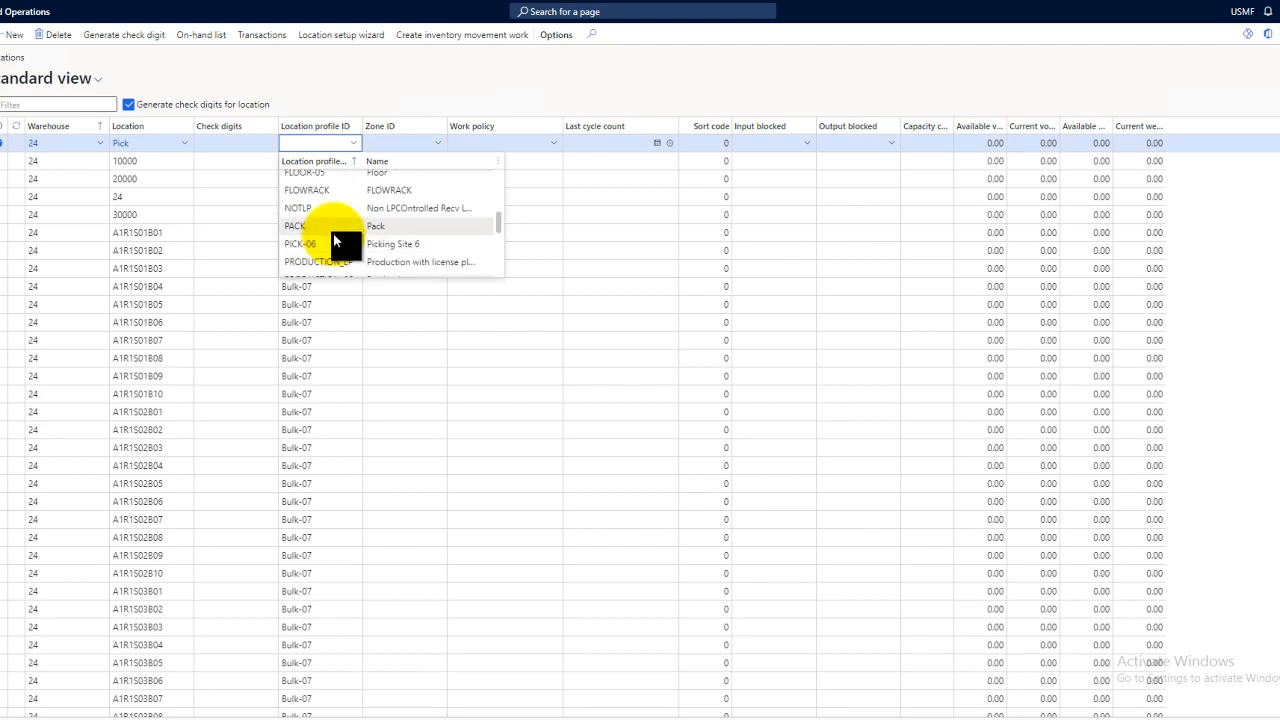
click(333, 243)
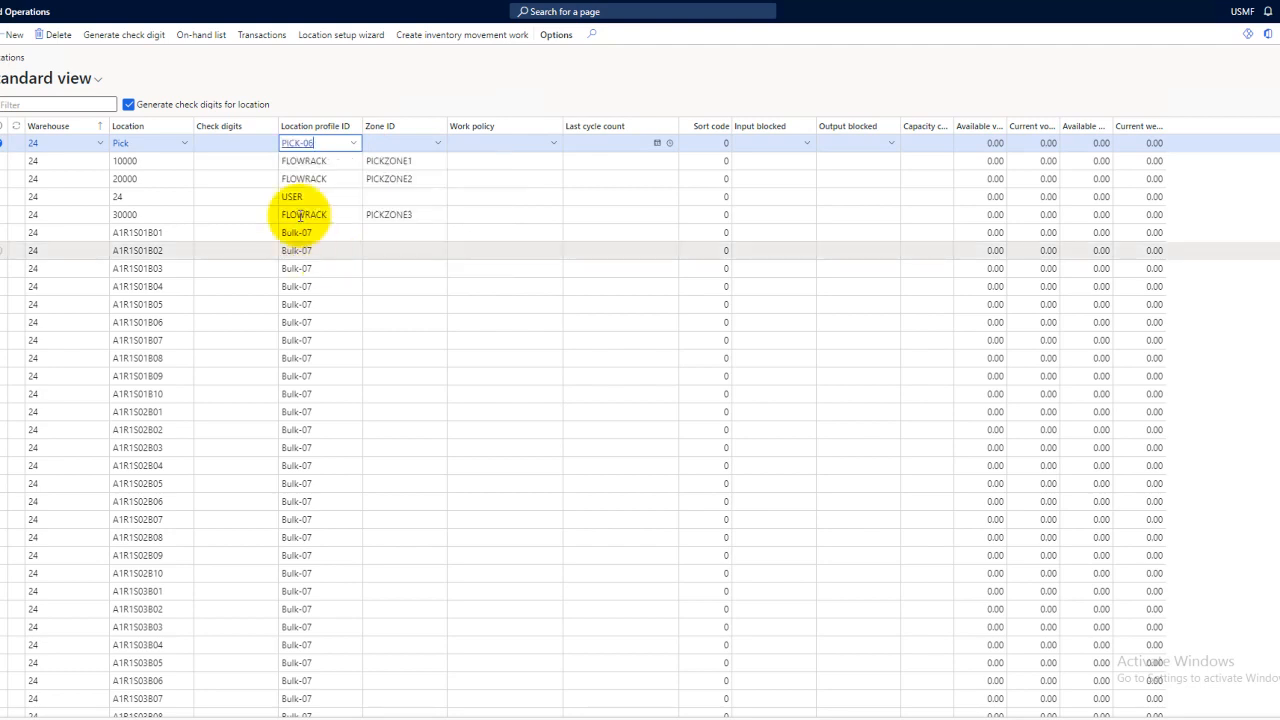
click(393, 142)
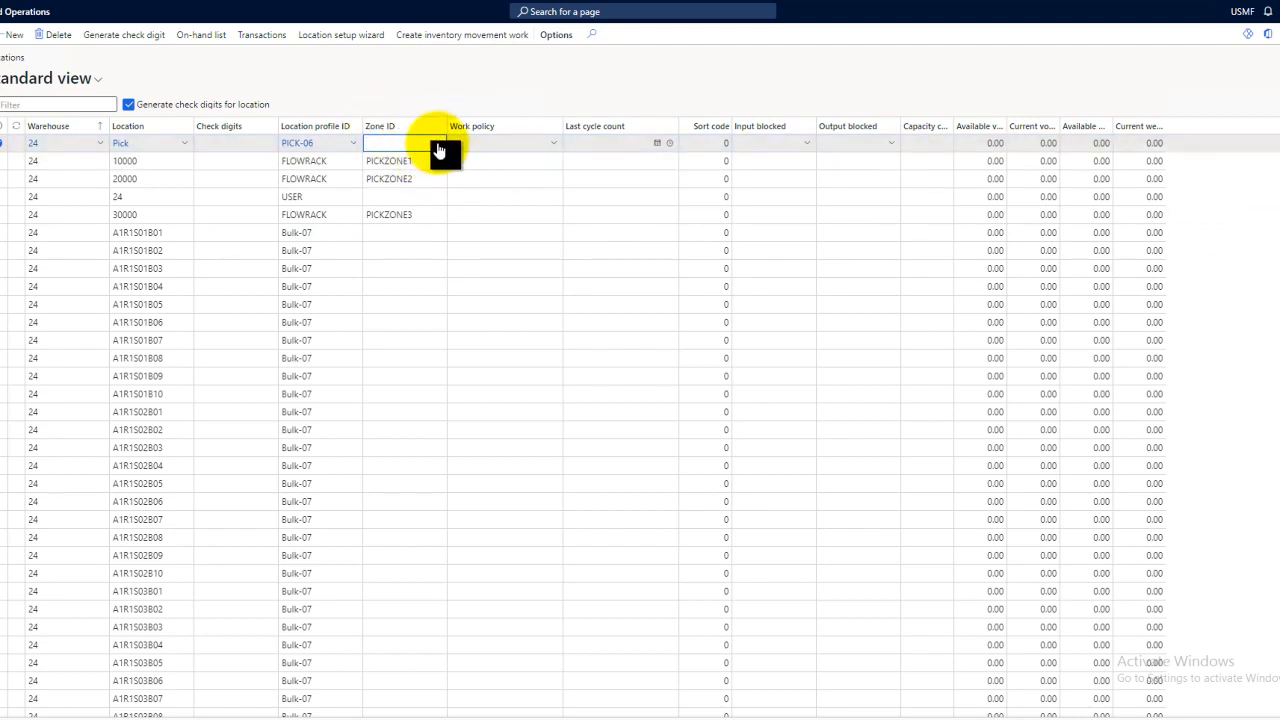
click(438, 145)
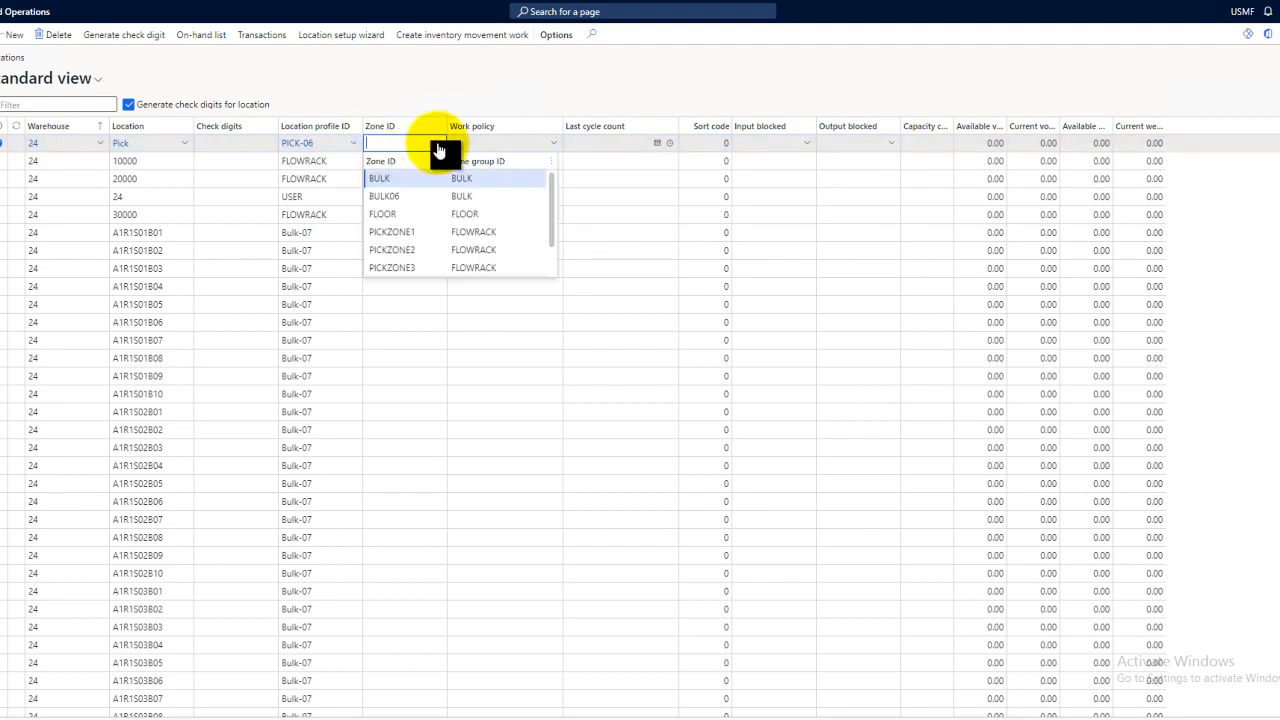
click(410, 233)
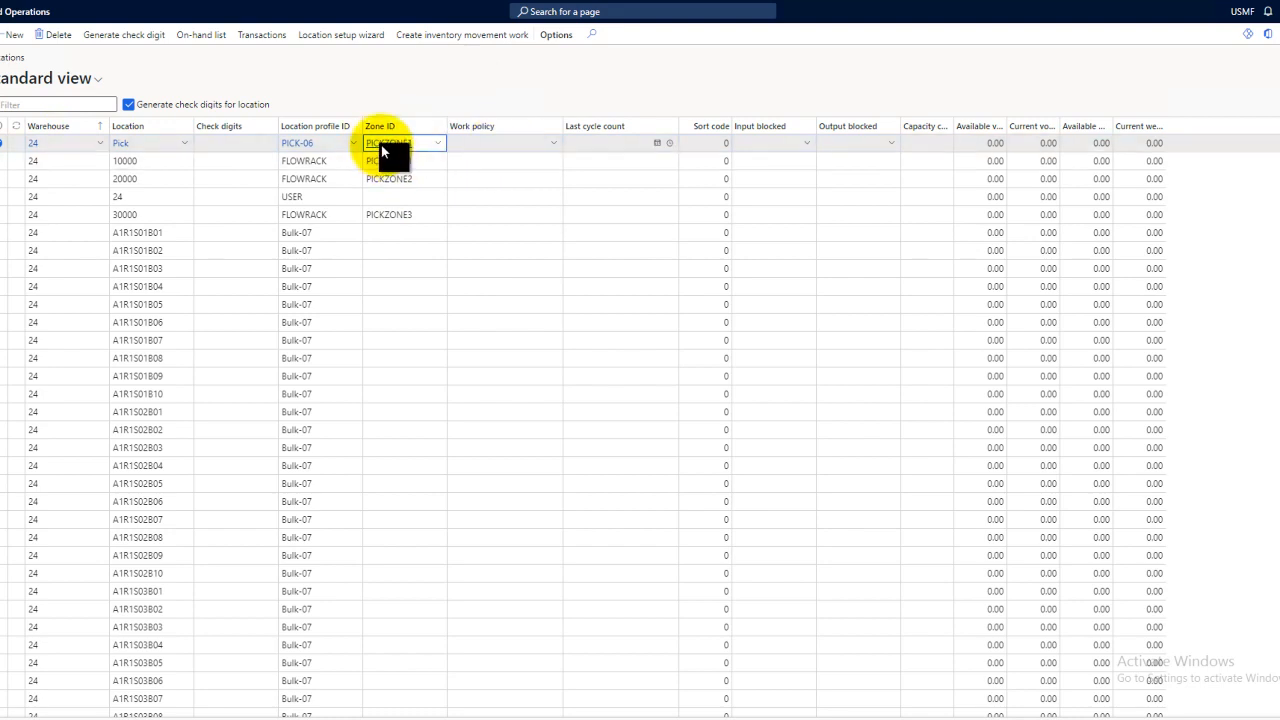
mouse_move(381, 144)
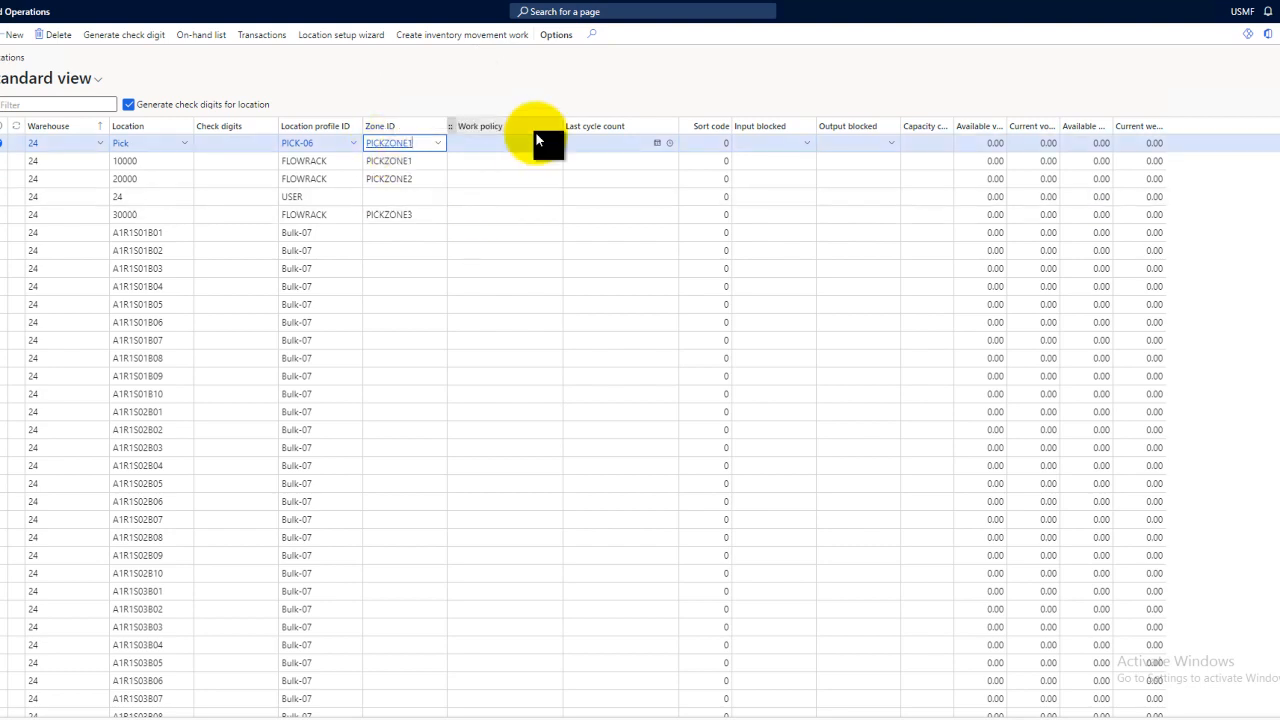
Set both the input blocked and output blocked causes of the Pick location to Maint.
click(764, 140)
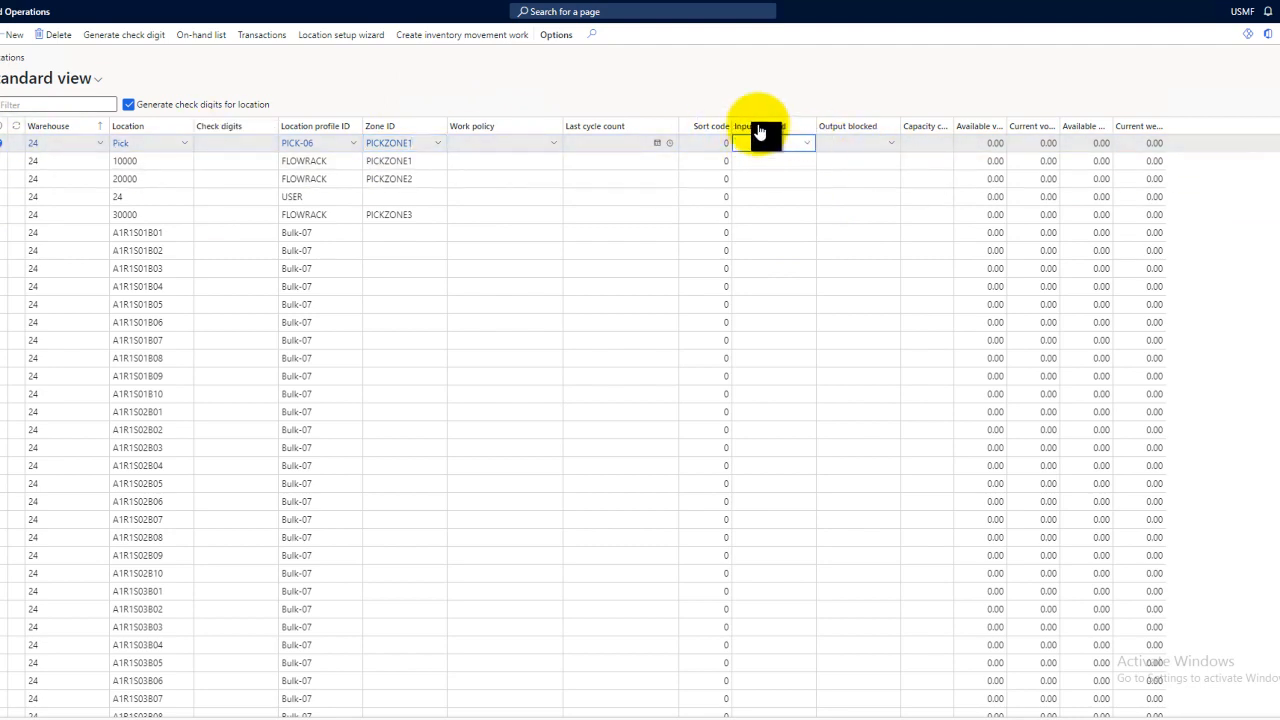
click(806, 150)
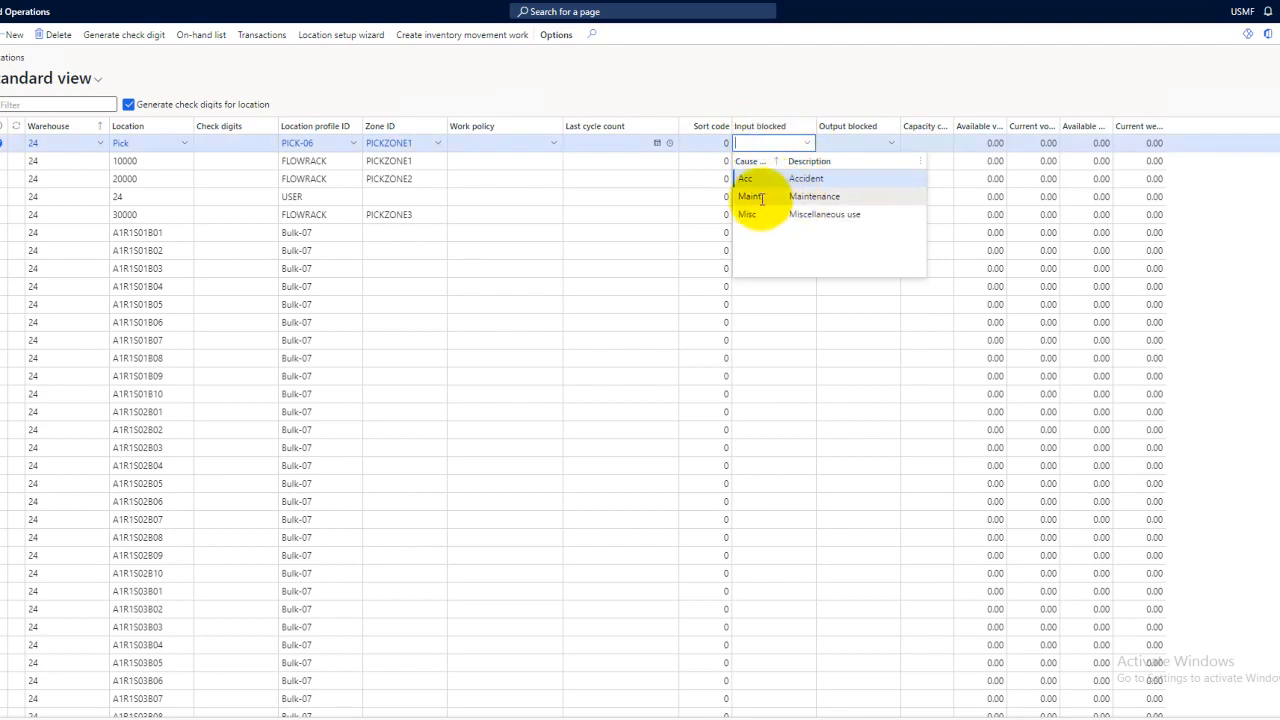
click(740, 143)
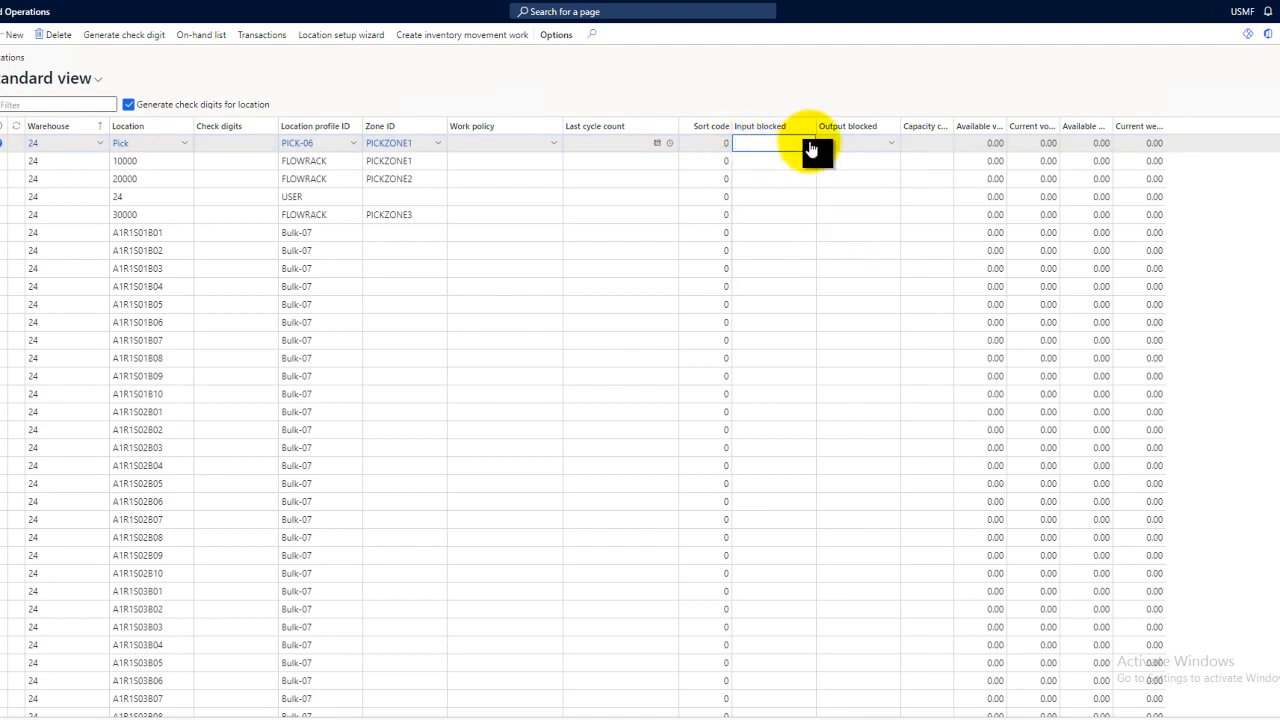
click(809, 145)
click(765, 197)
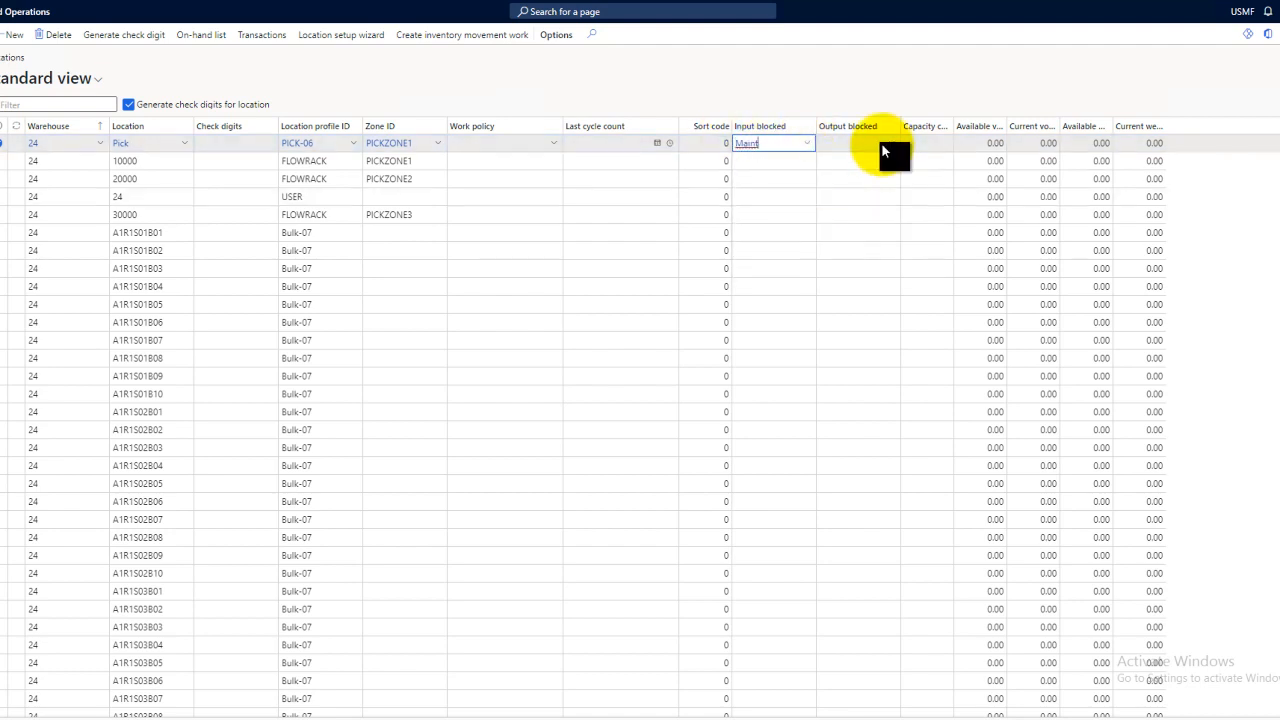
click(885, 145)
click(891, 145)
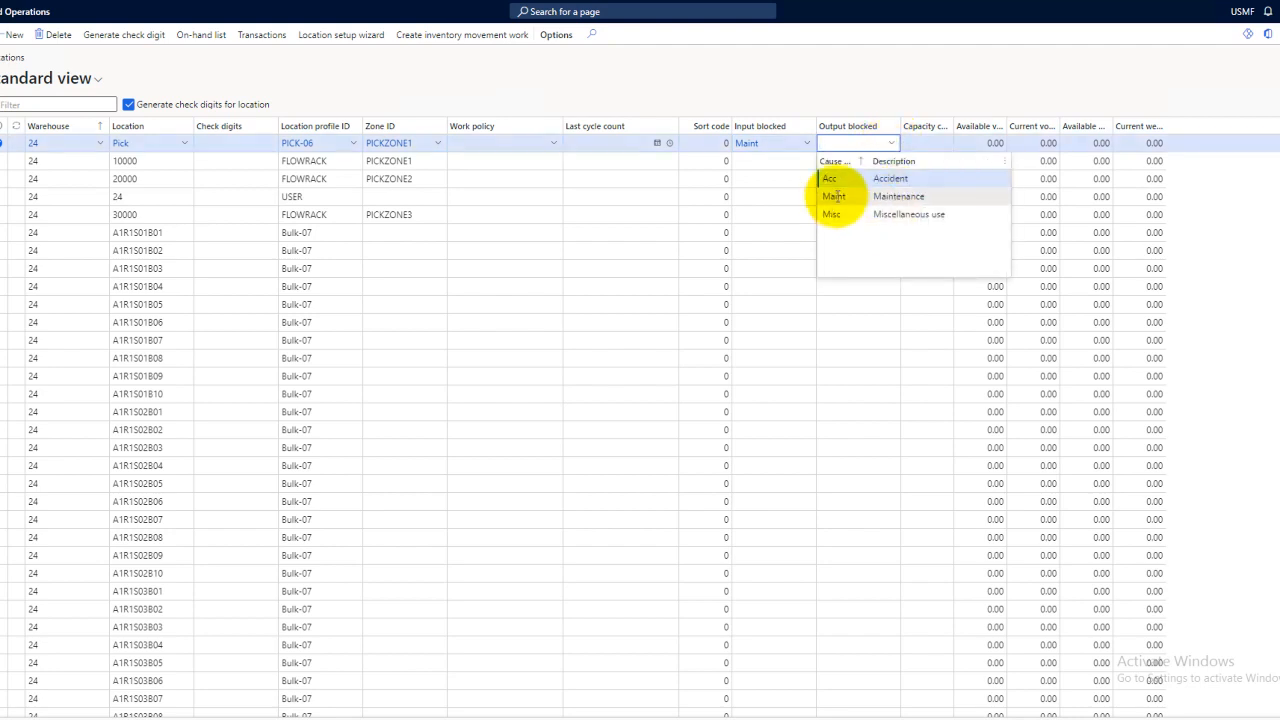
click(836, 197)
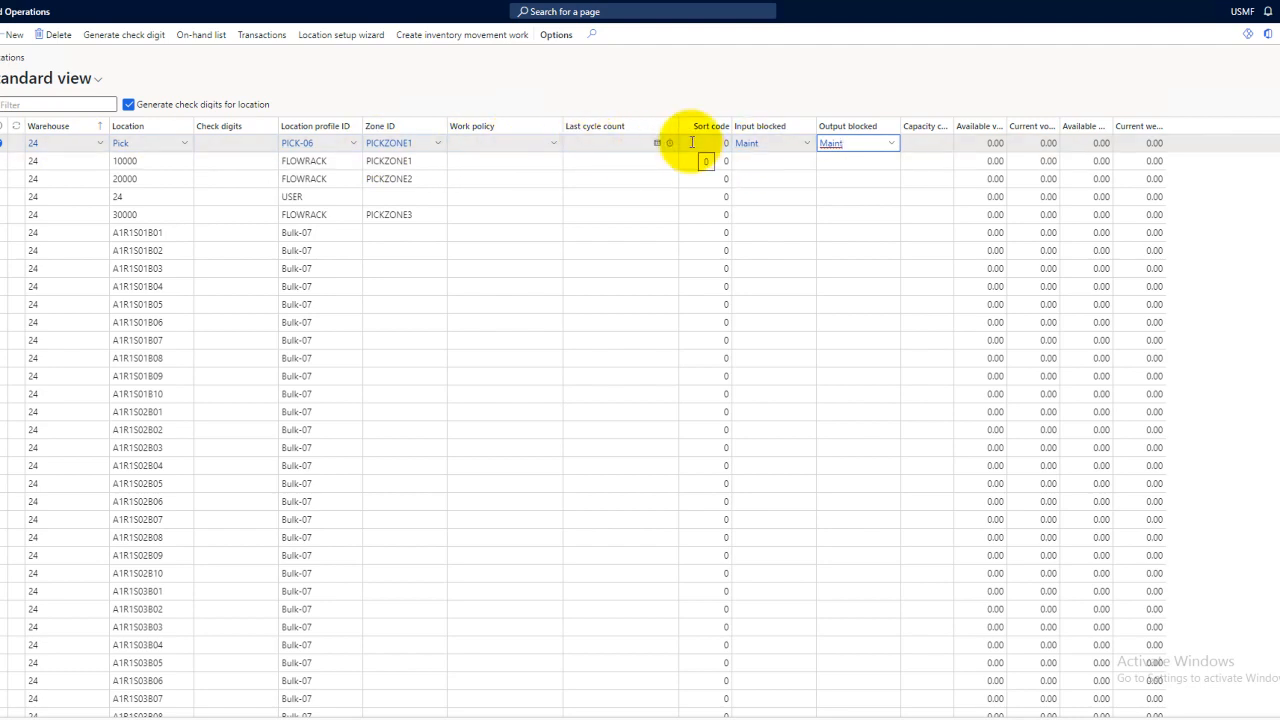
Clear the input and output blocking causes of the Pick location.
click(781, 138)
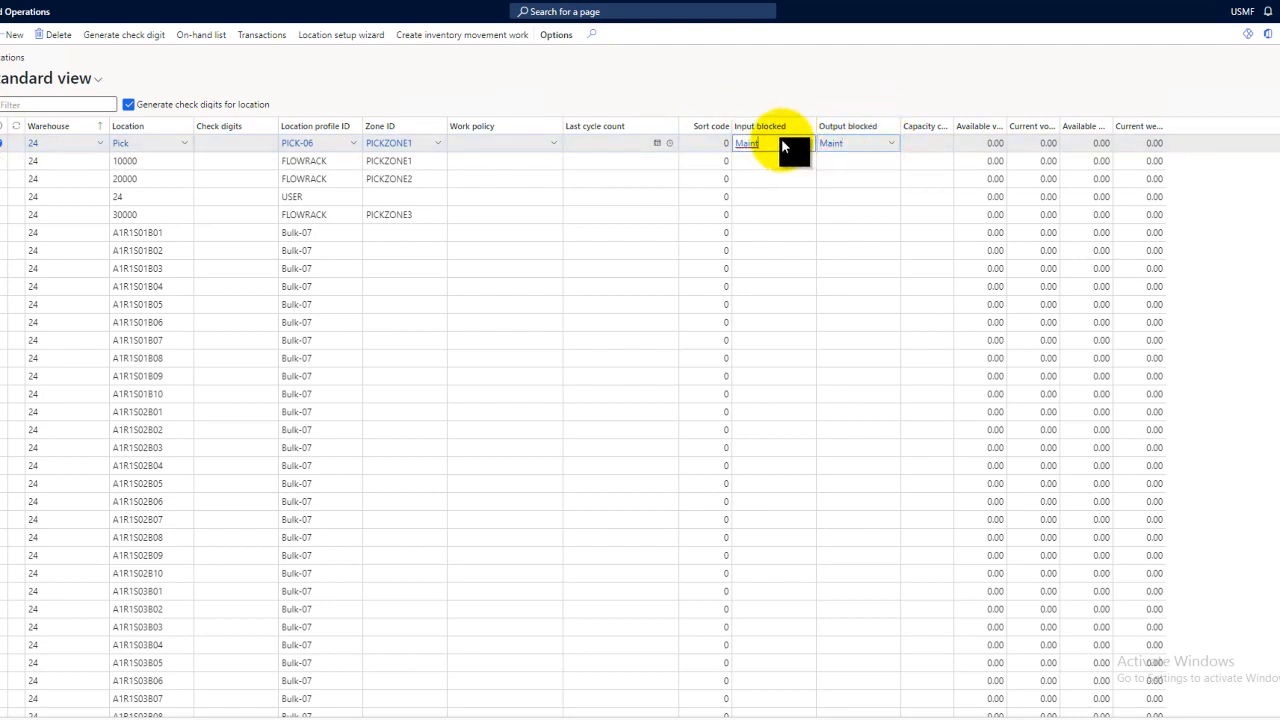
key(BackSpace)
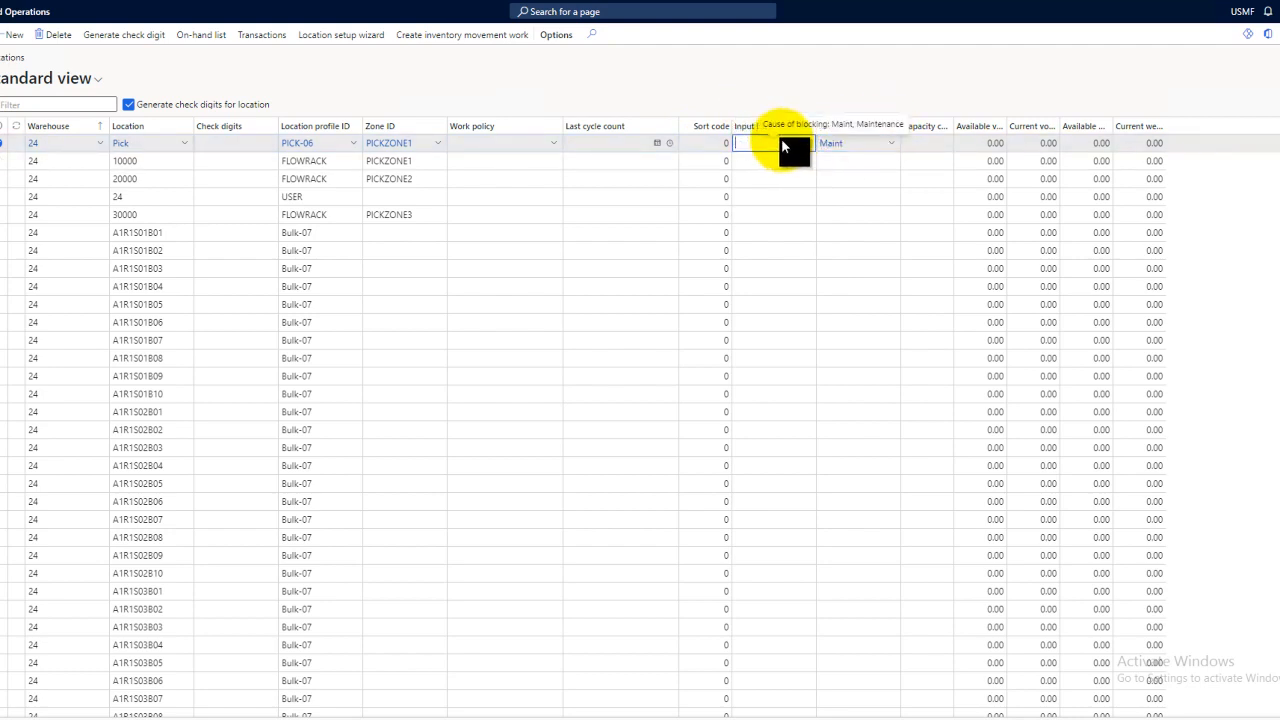
key(Tab)
key(BackSpace)
key(Tab)
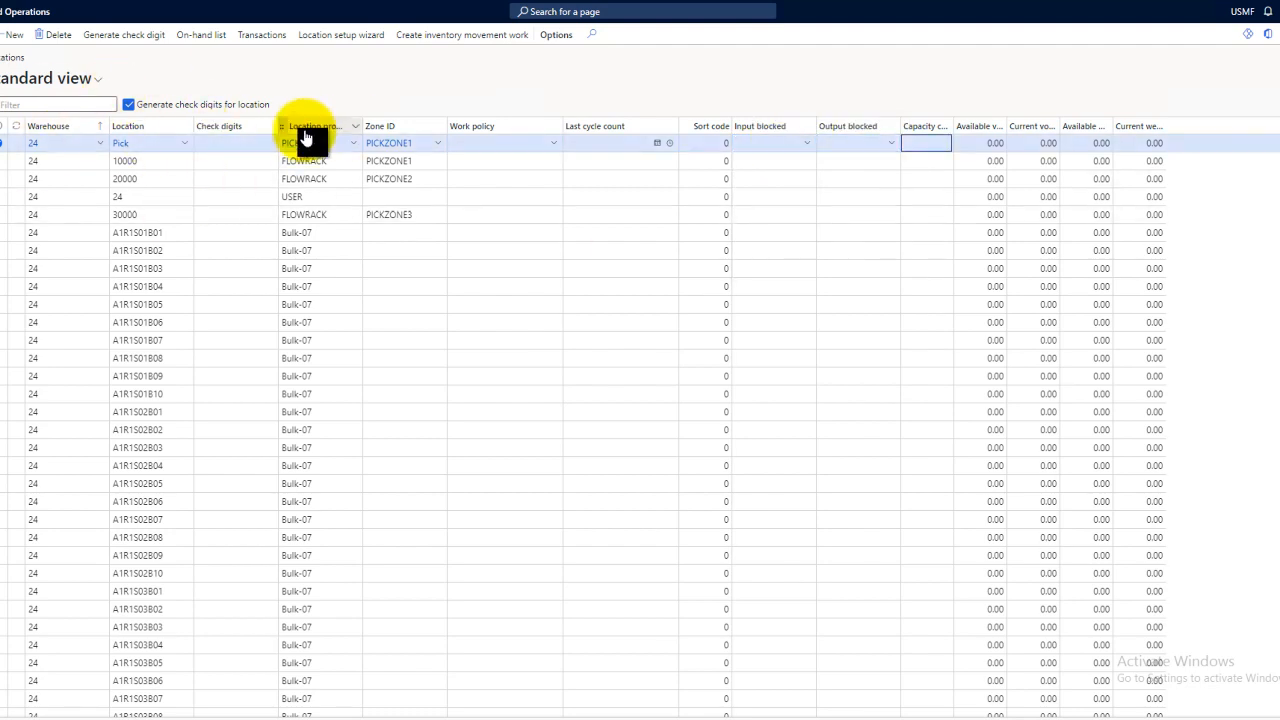
Start the location setup wizard for warehouse 24 with zone PICKZONE1 and location profile "test loc".
click(340, 44)
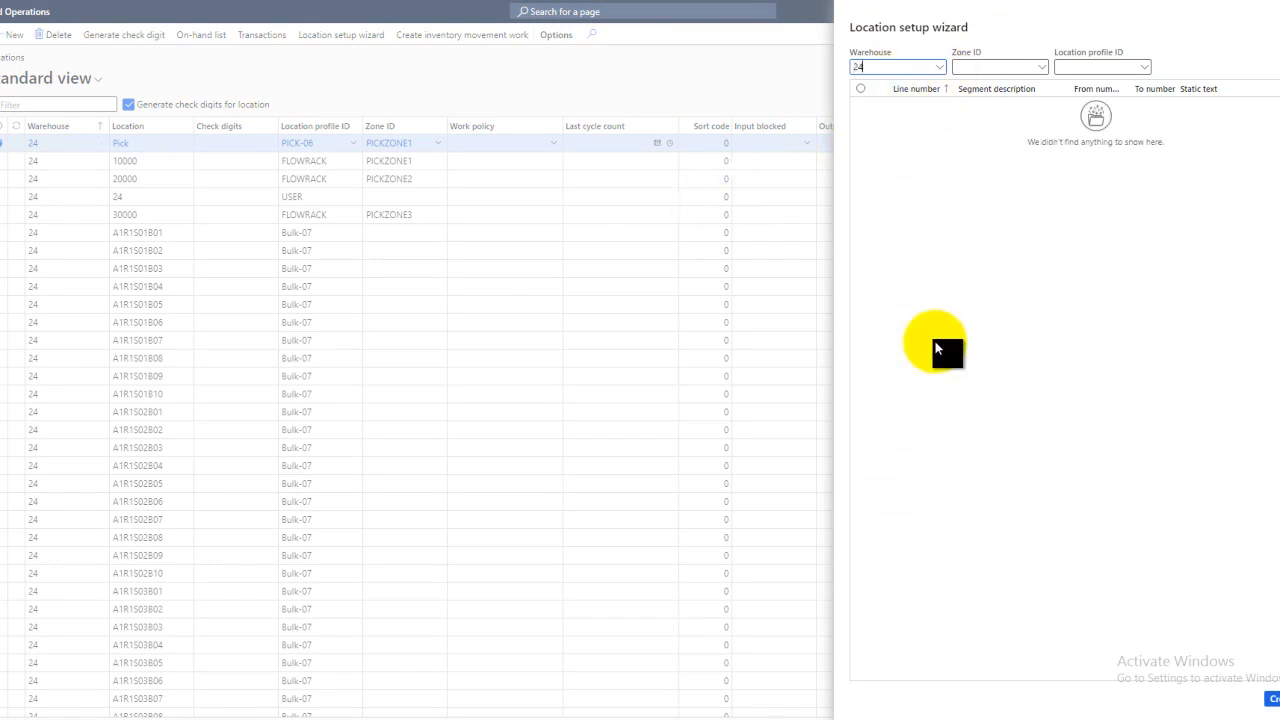
key(Tab)
click(1042, 68)
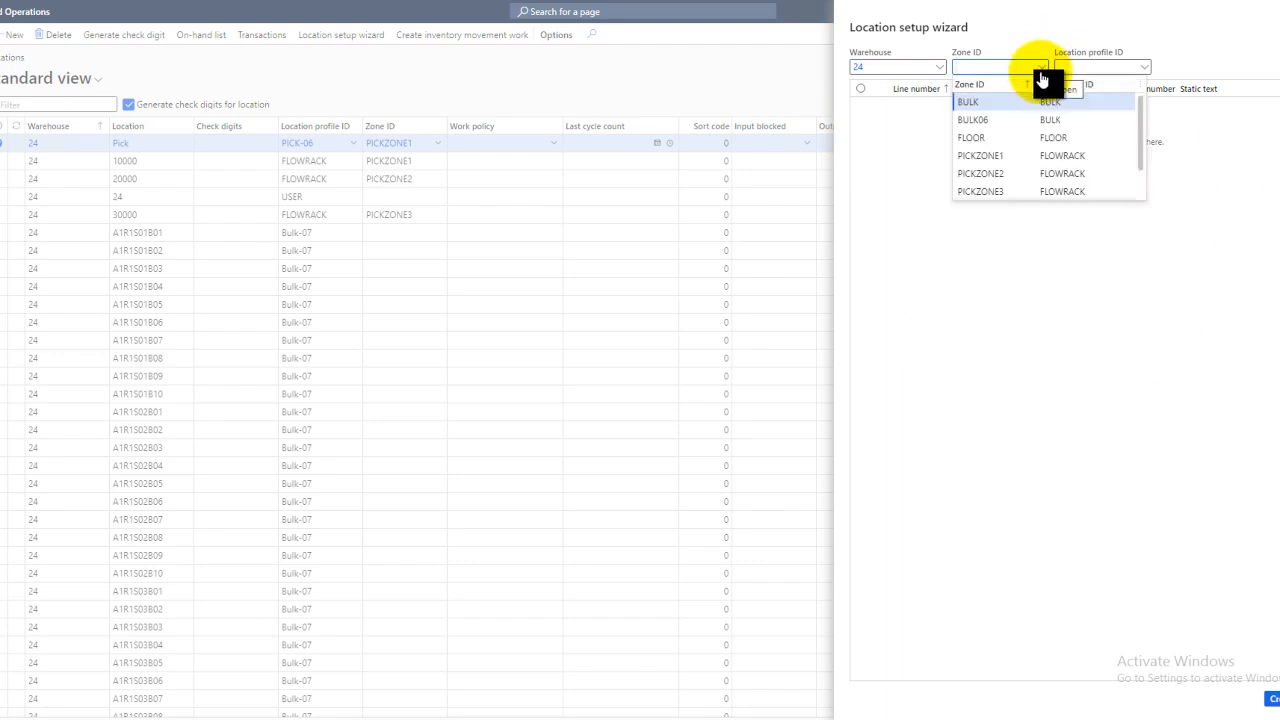
click(993, 156)
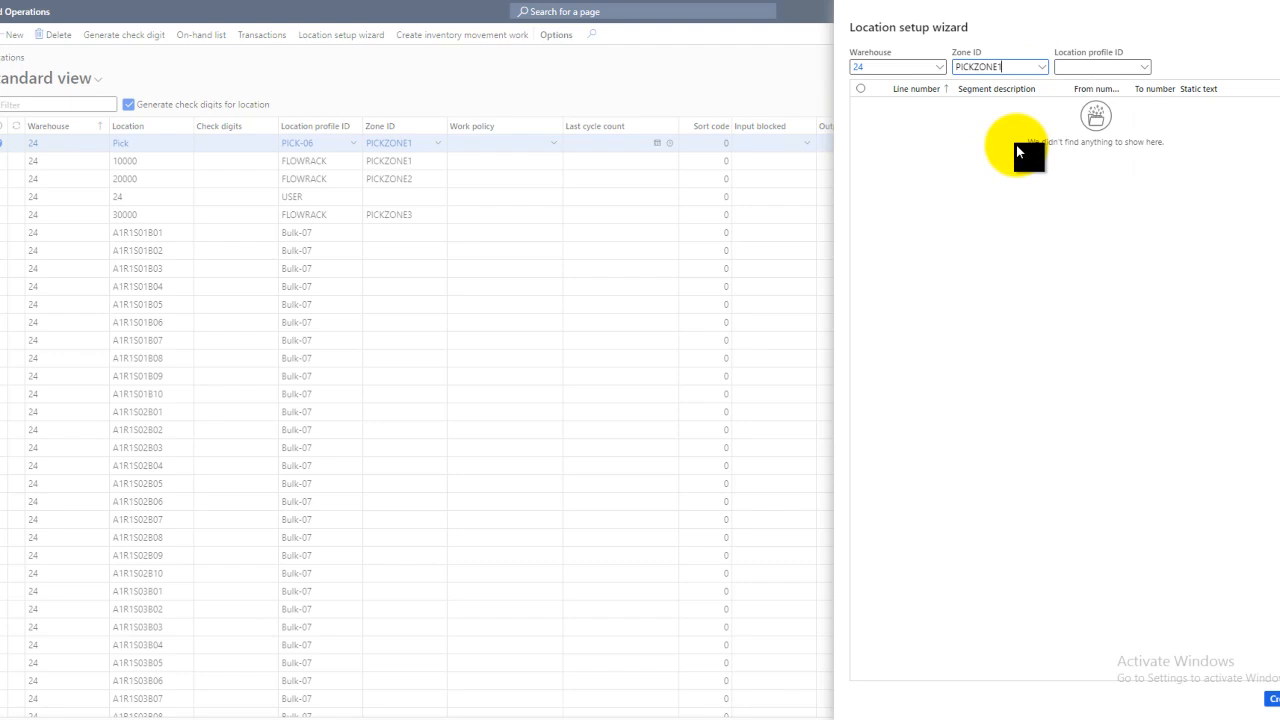
click(1095, 67)
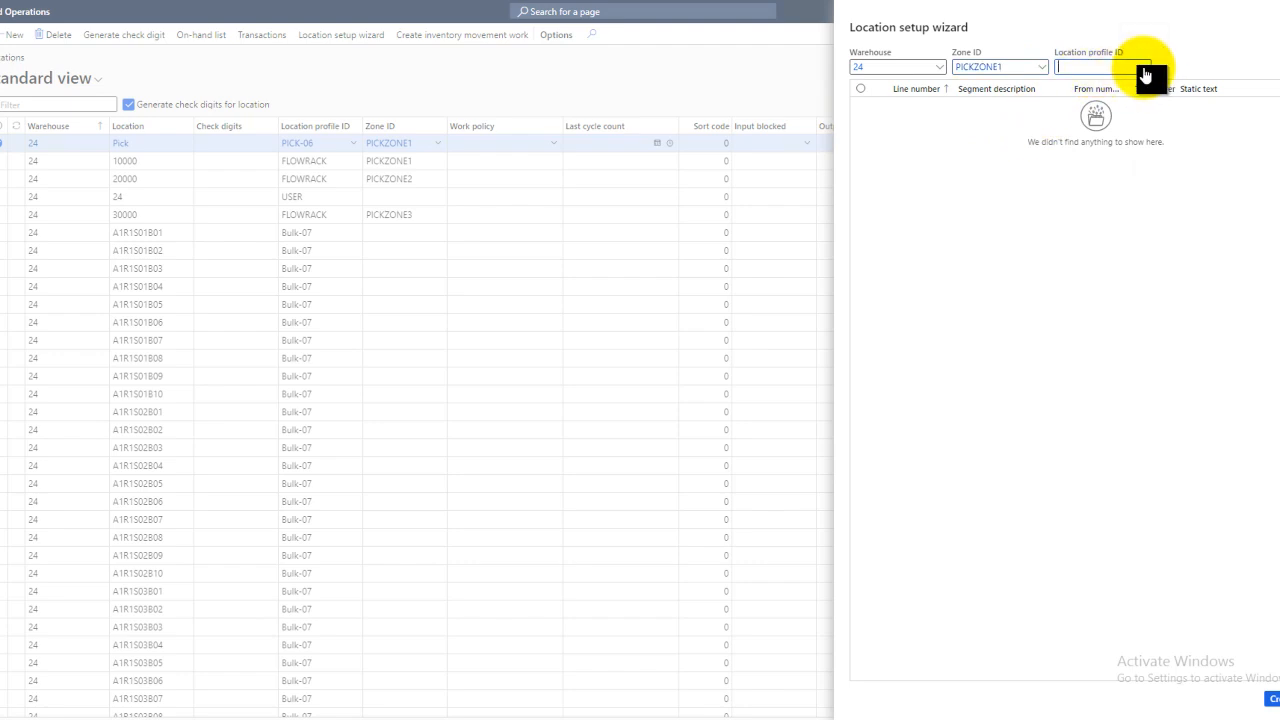
click(1145, 70)
scroll(1110, 135, down, 2)
scroll(1118, 138, down, 5)
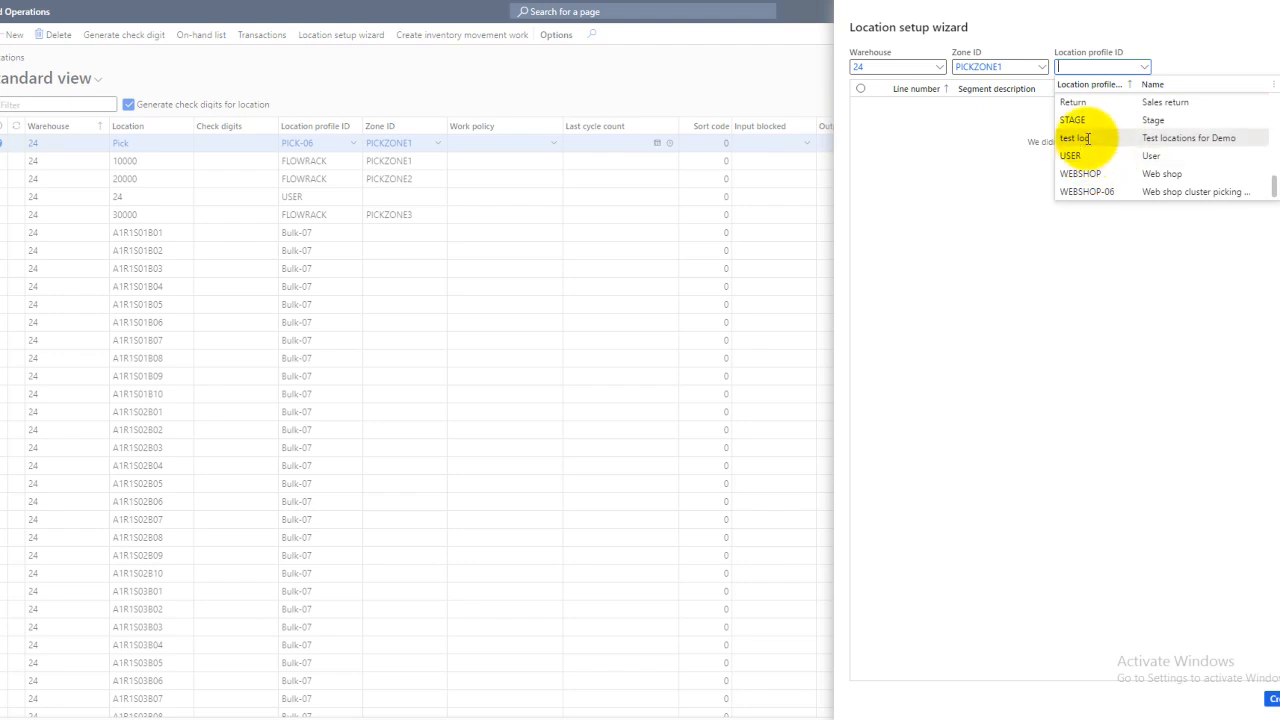
click(1095, 141)
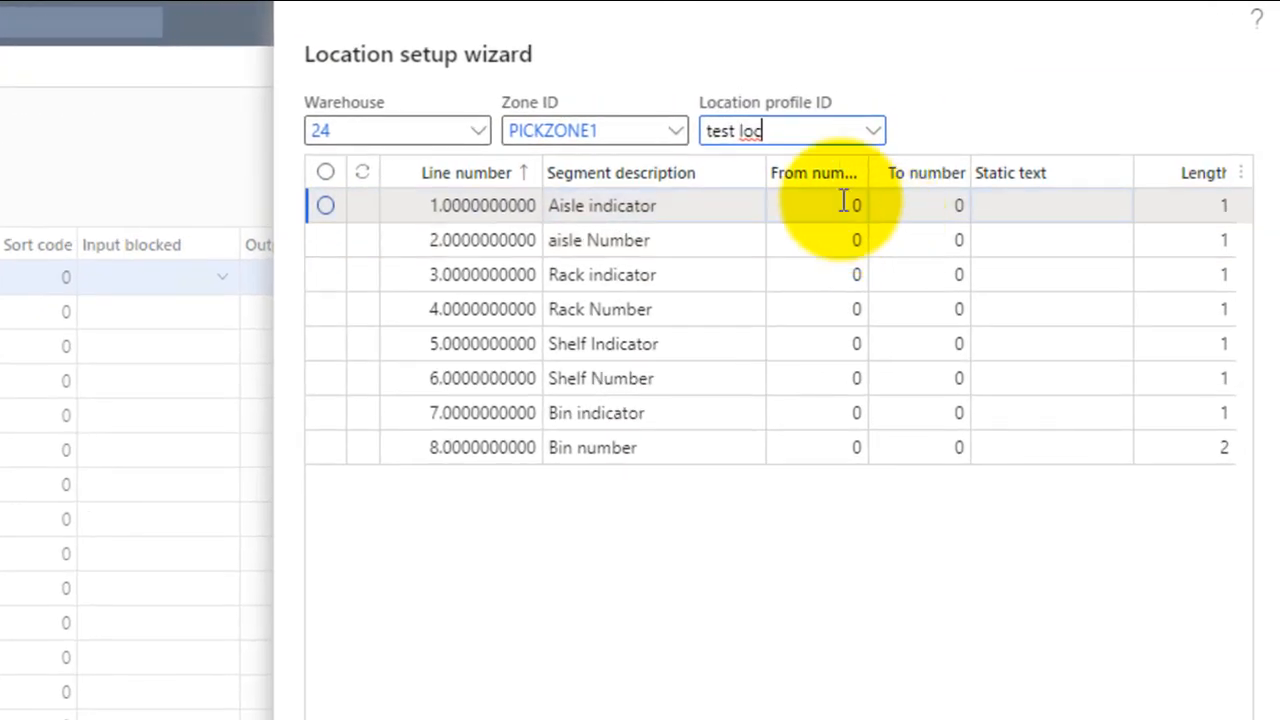
Set the static text to A for Aisle indicator, R for Rack indicator, S for Shelf Indicator and B for Bin indicator.
click(841, 201)
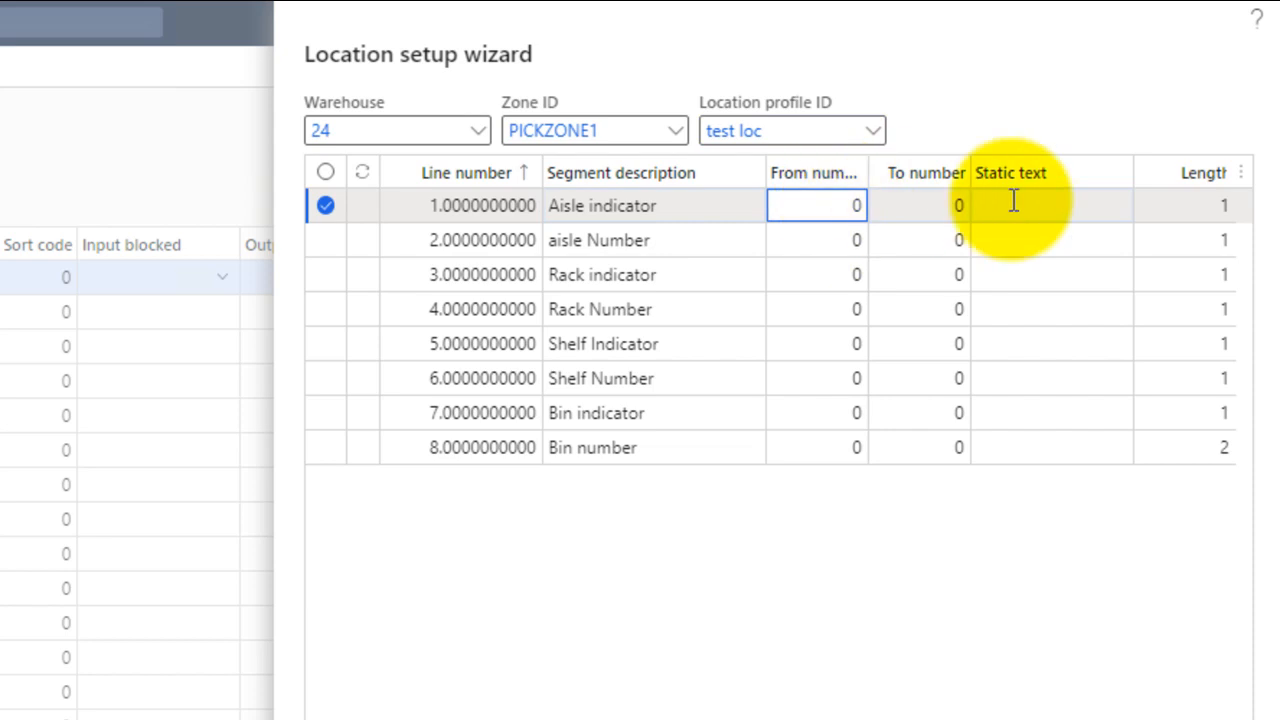
click(1072, 201)
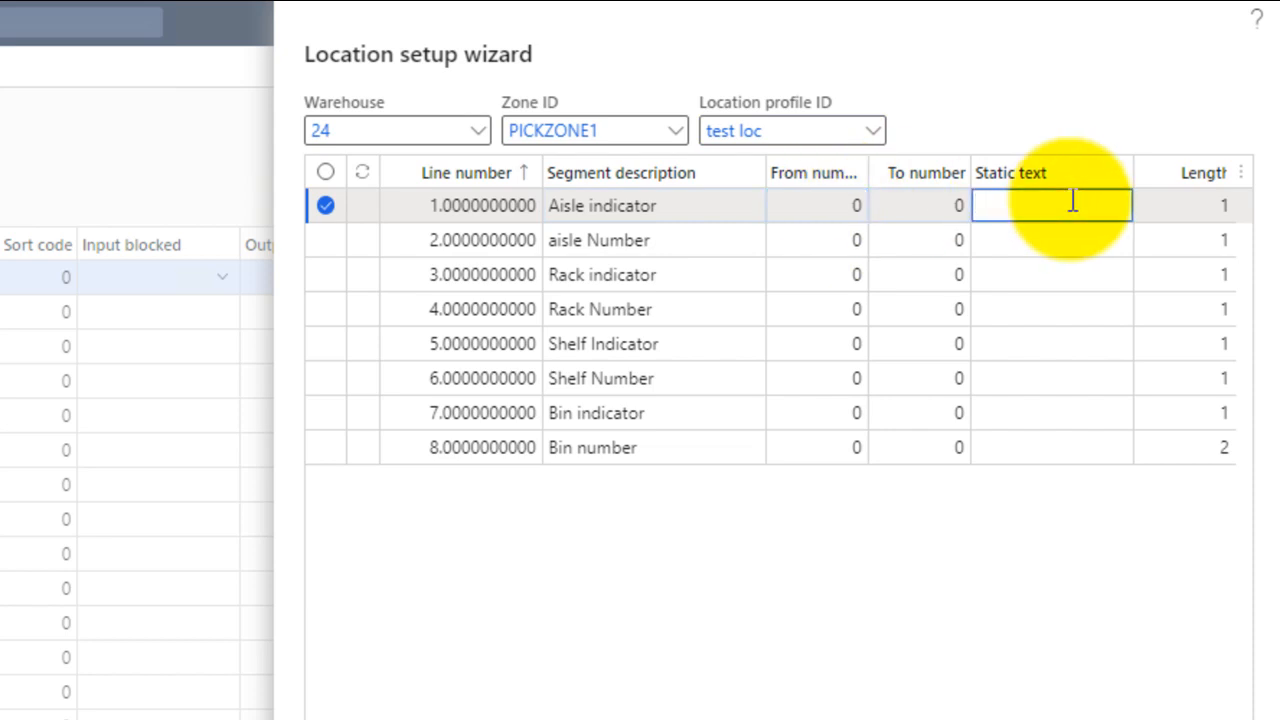
text(A)
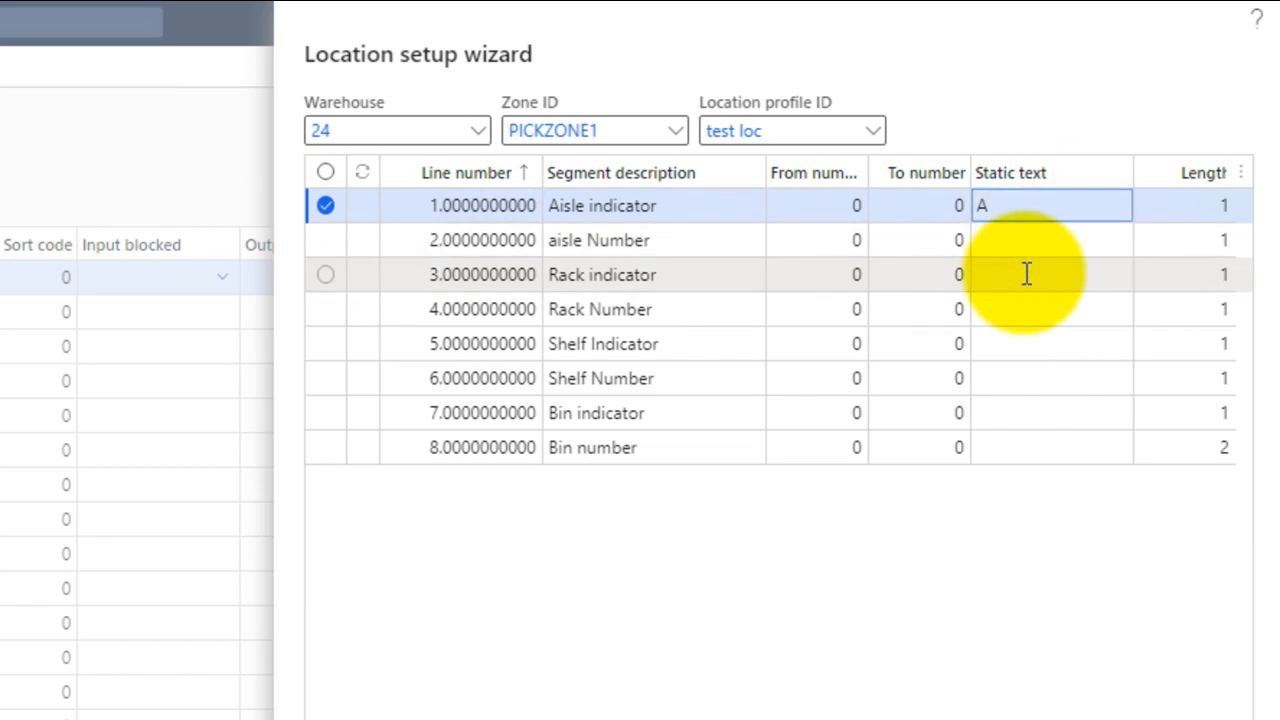
click(1026, 274)
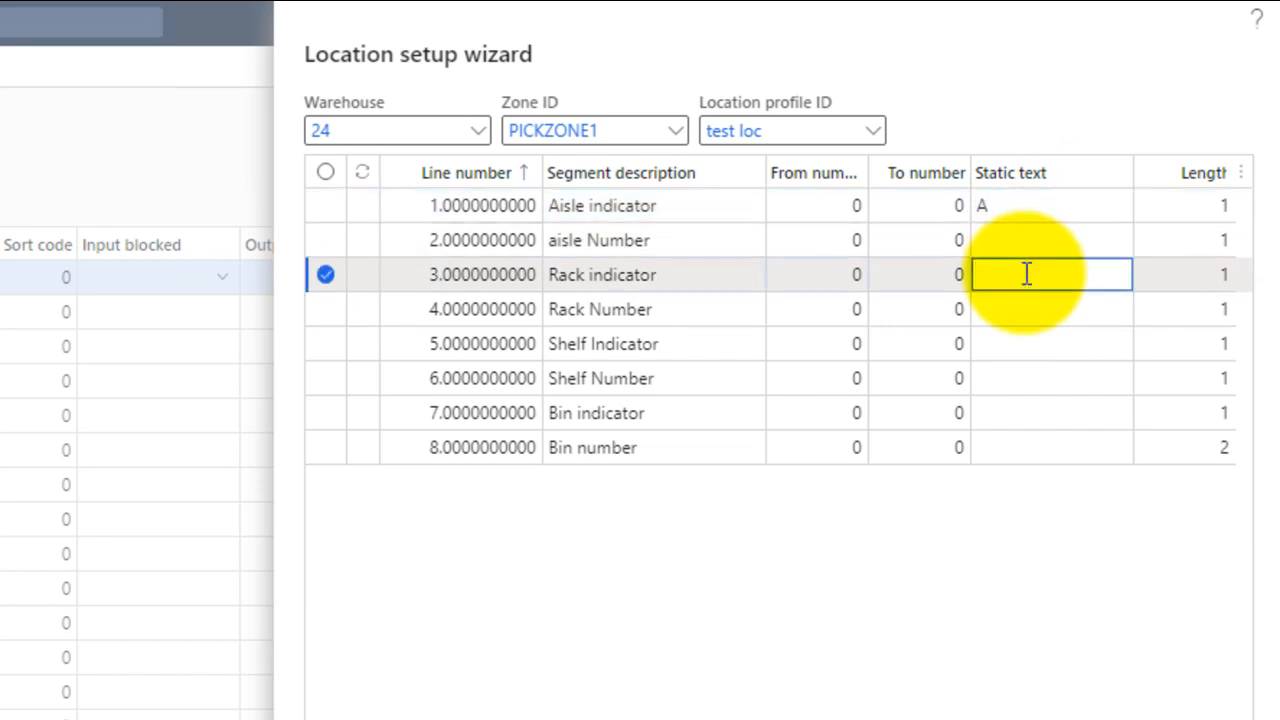
text(R)
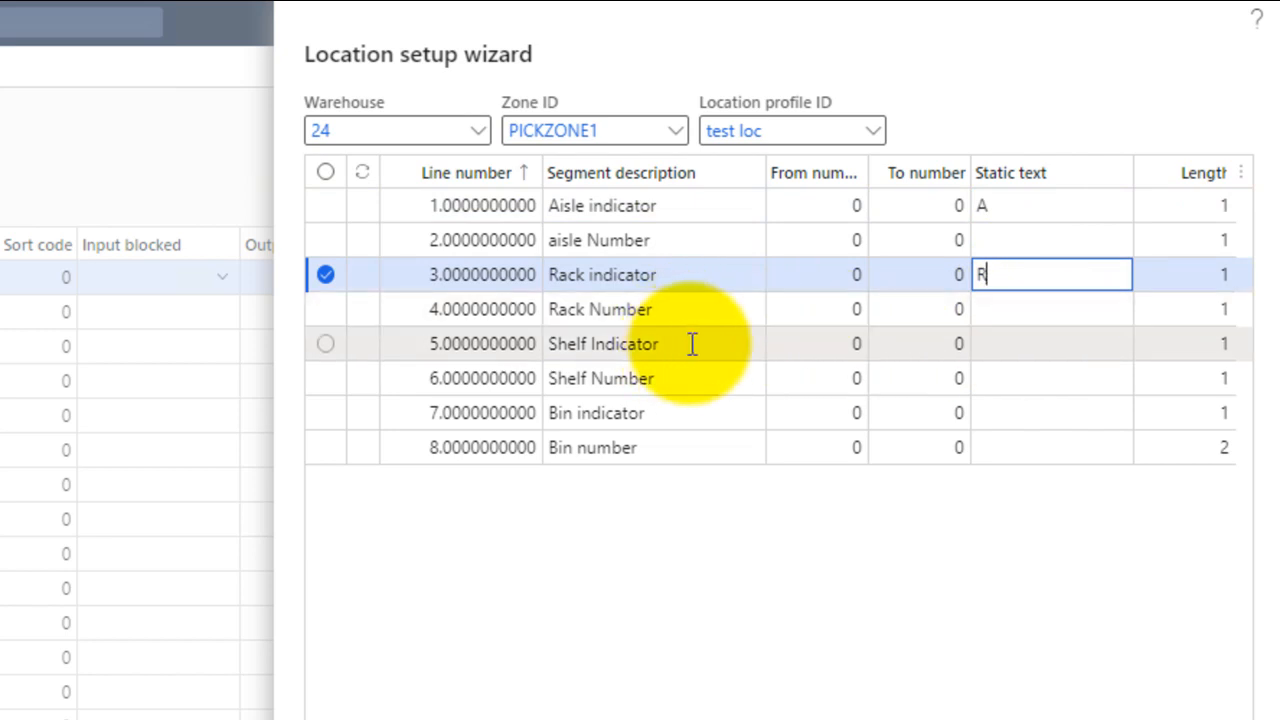
click(1038, 344)
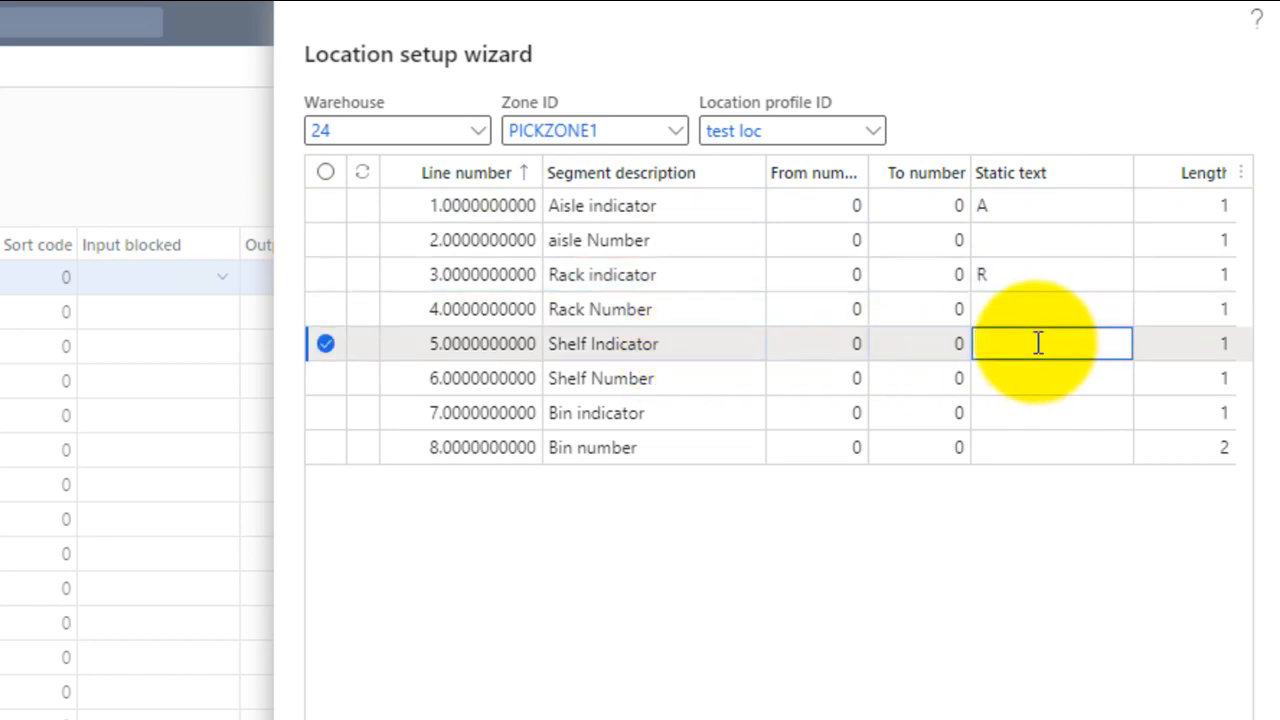
text(S)
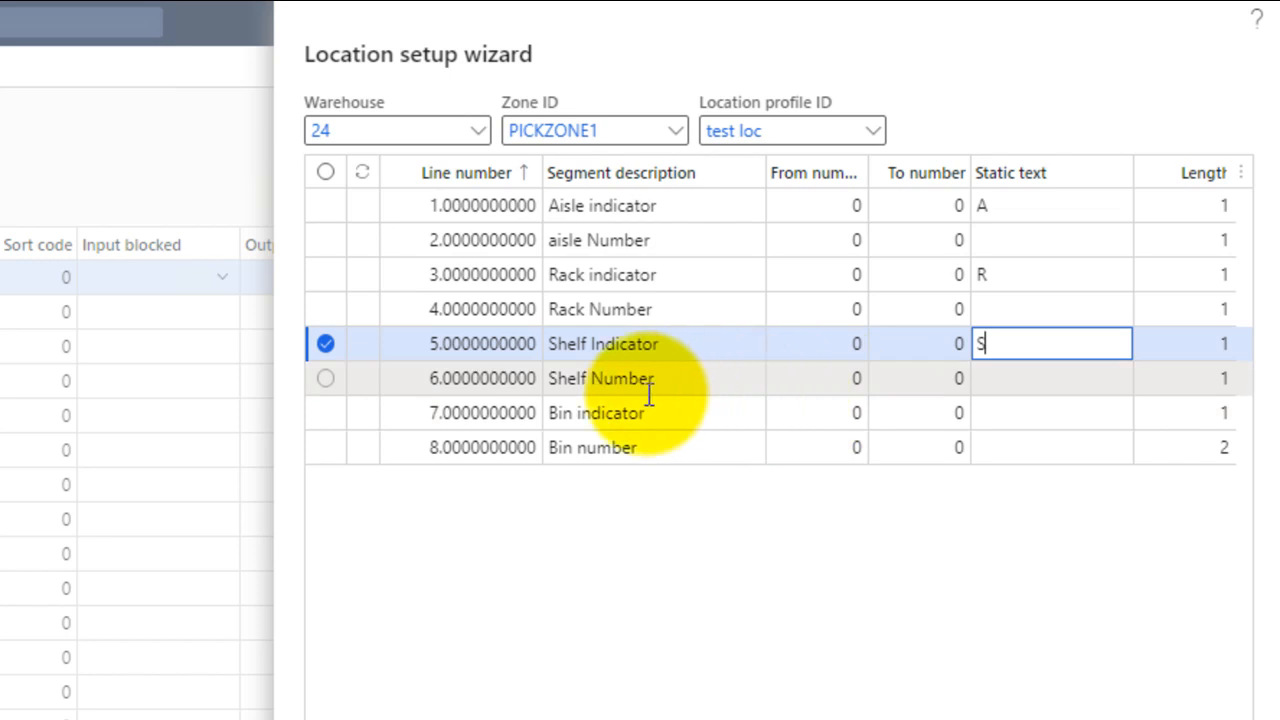
click(1005, 413)
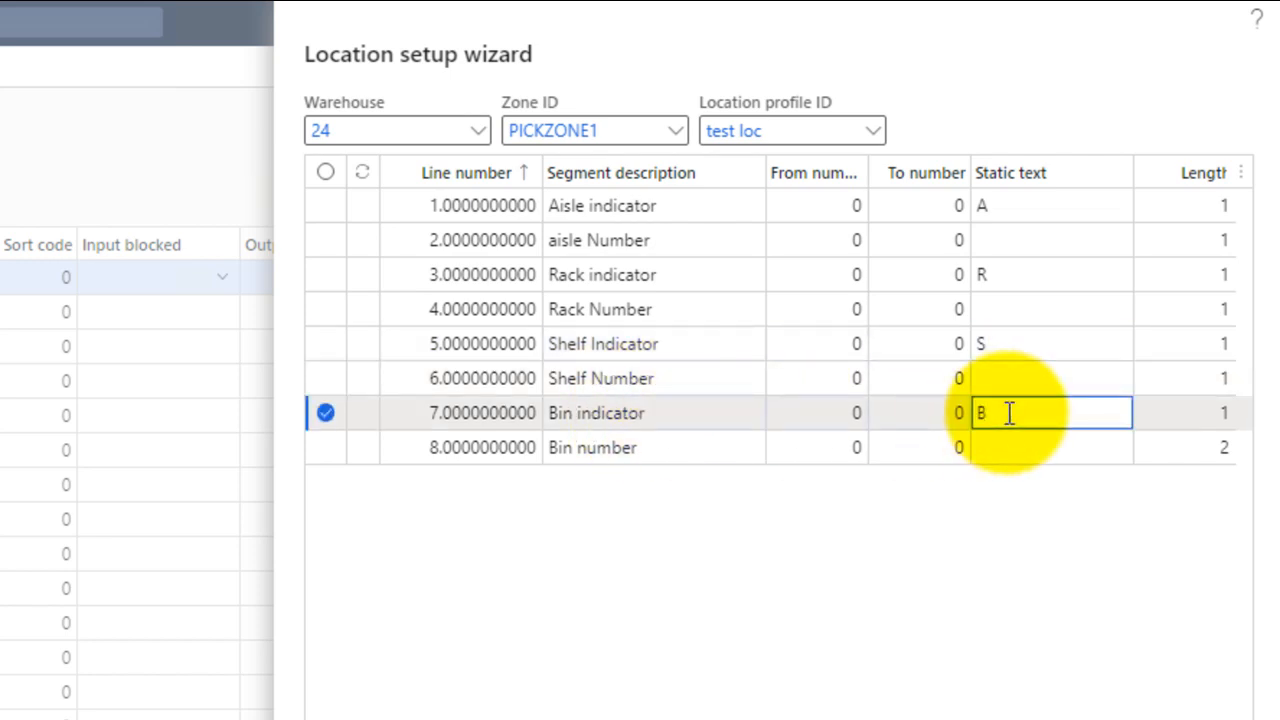
Try to give the Aisle indicator segment a number range from 10 to 13.
click(814, 205)
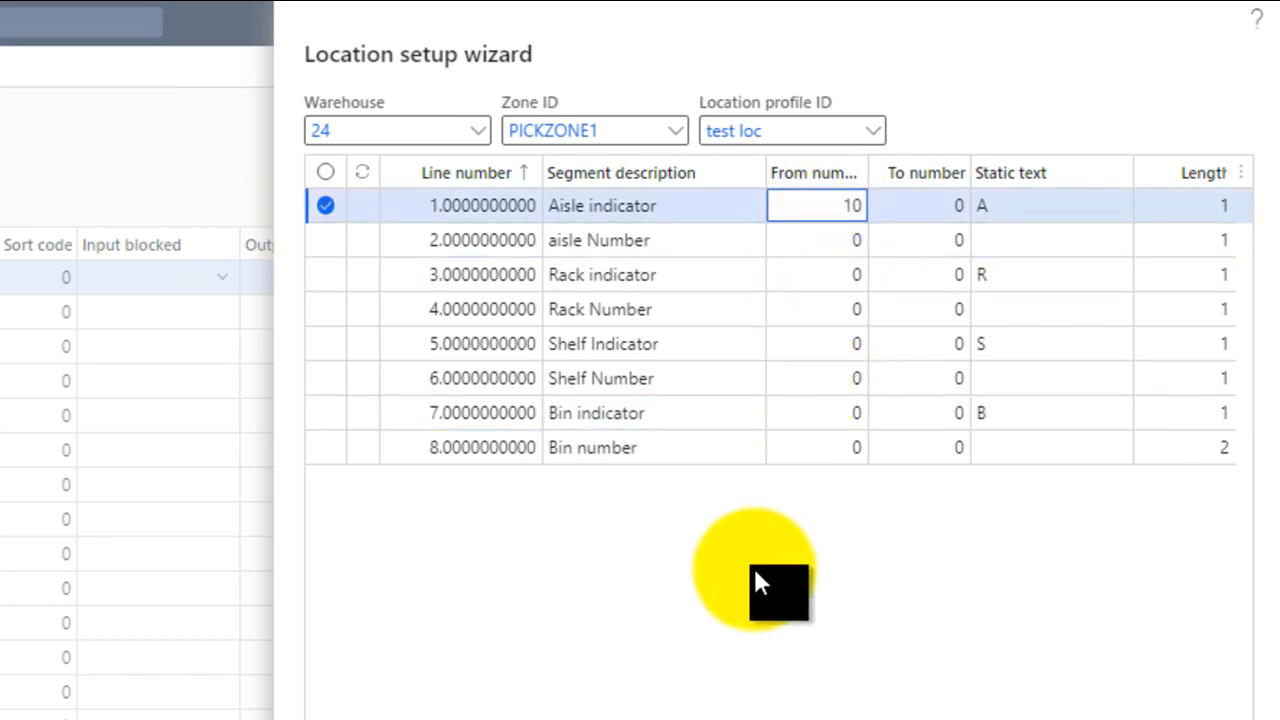
key(Tab)
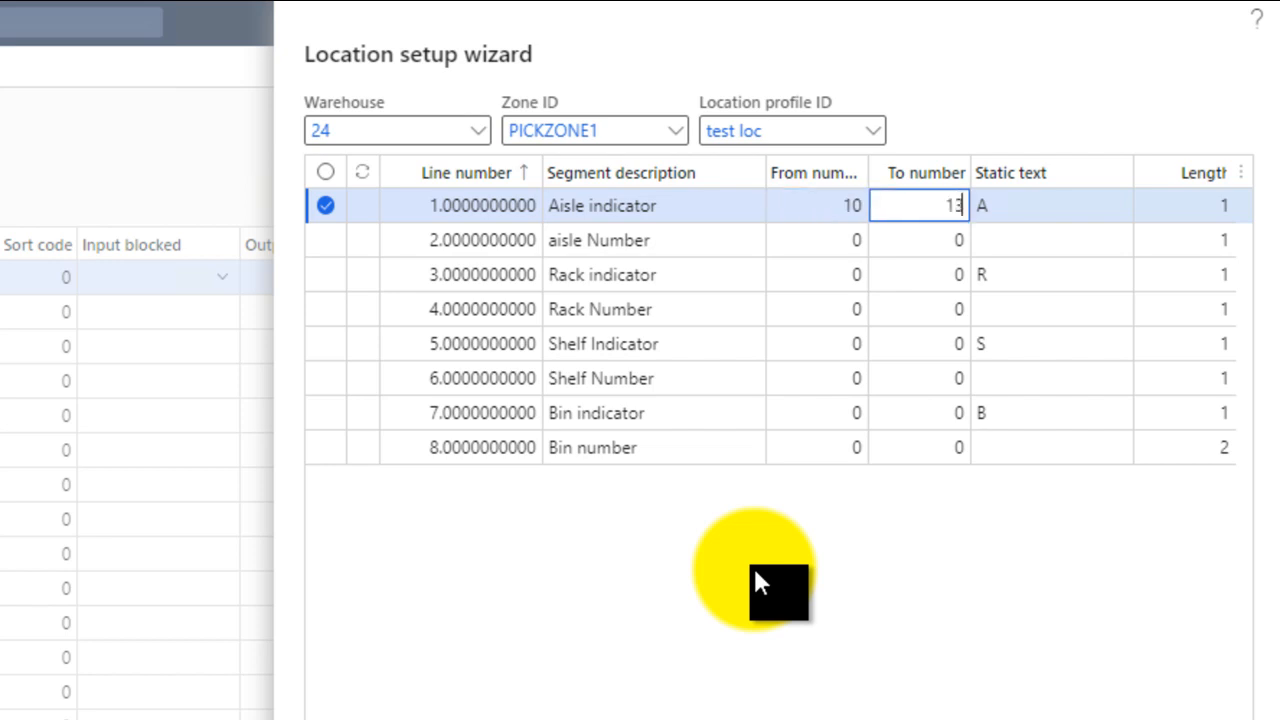
key(Tab)
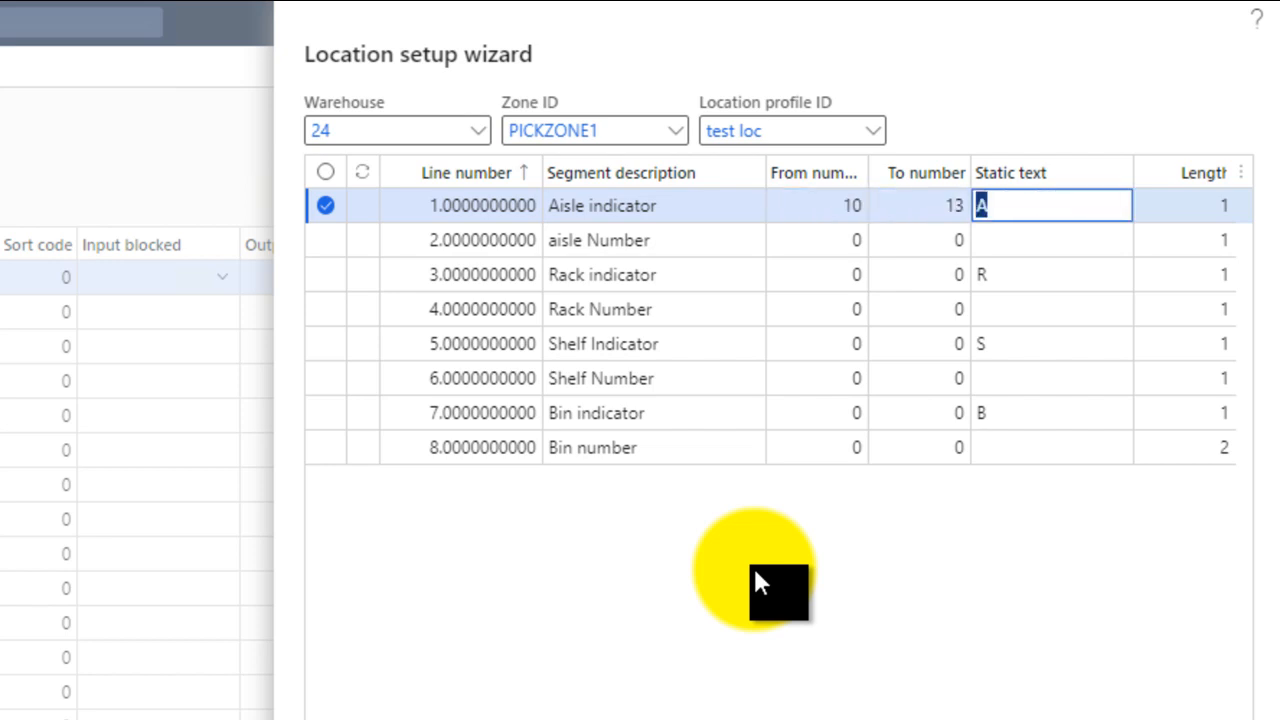
click(809, 276)
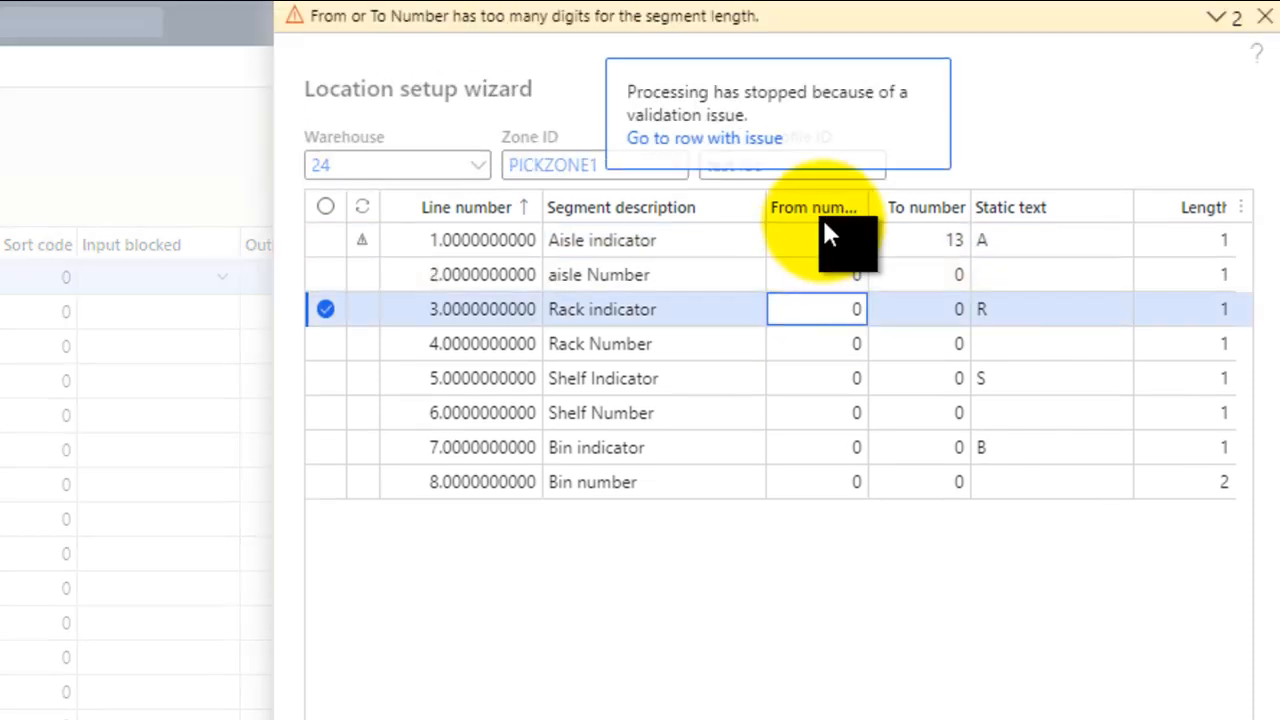
Try to change the Aisle indicator segment's number range to 2 through 4, and dismiss the validation messages.
click(831, 243)
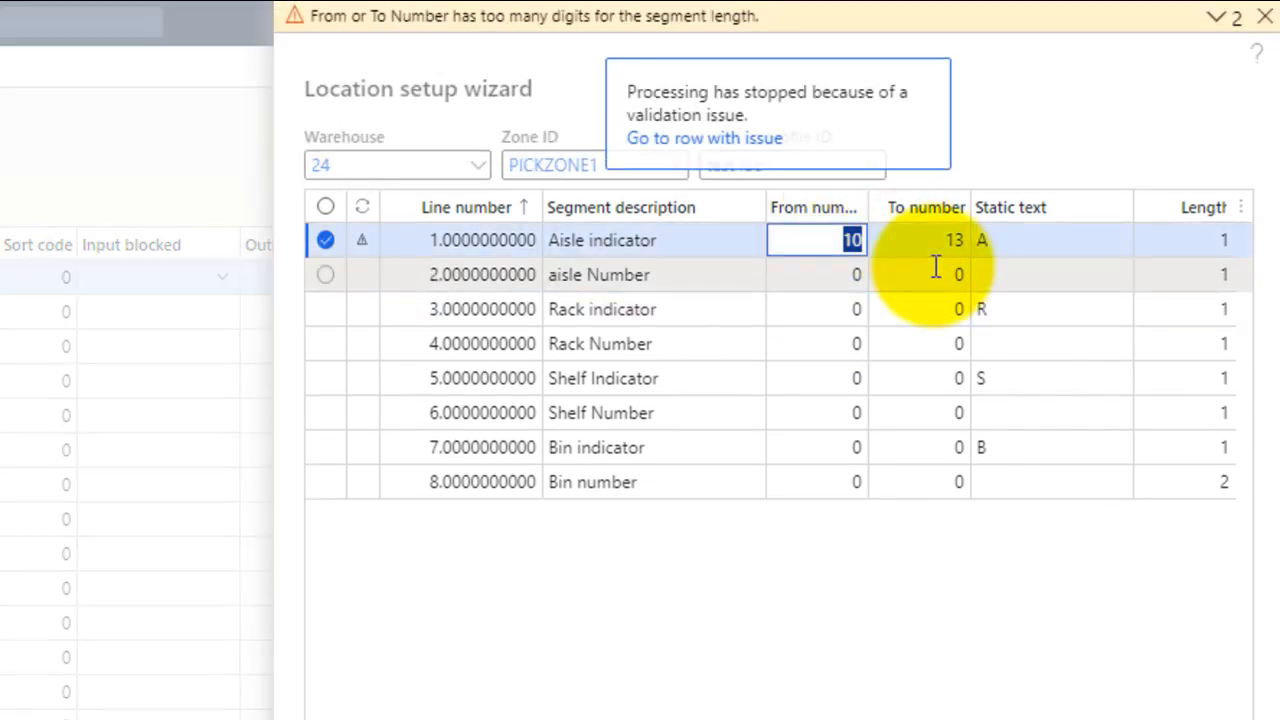
text(2)
key(Tab)
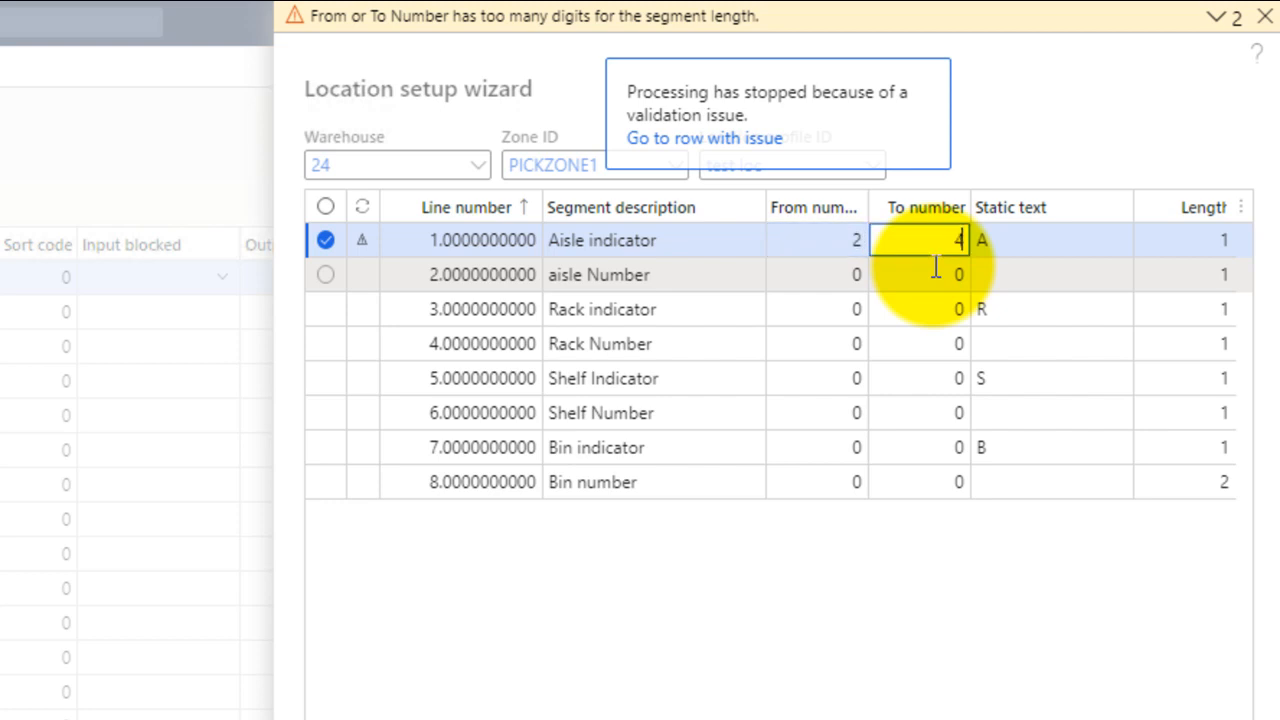
text(4)
key(Tab)
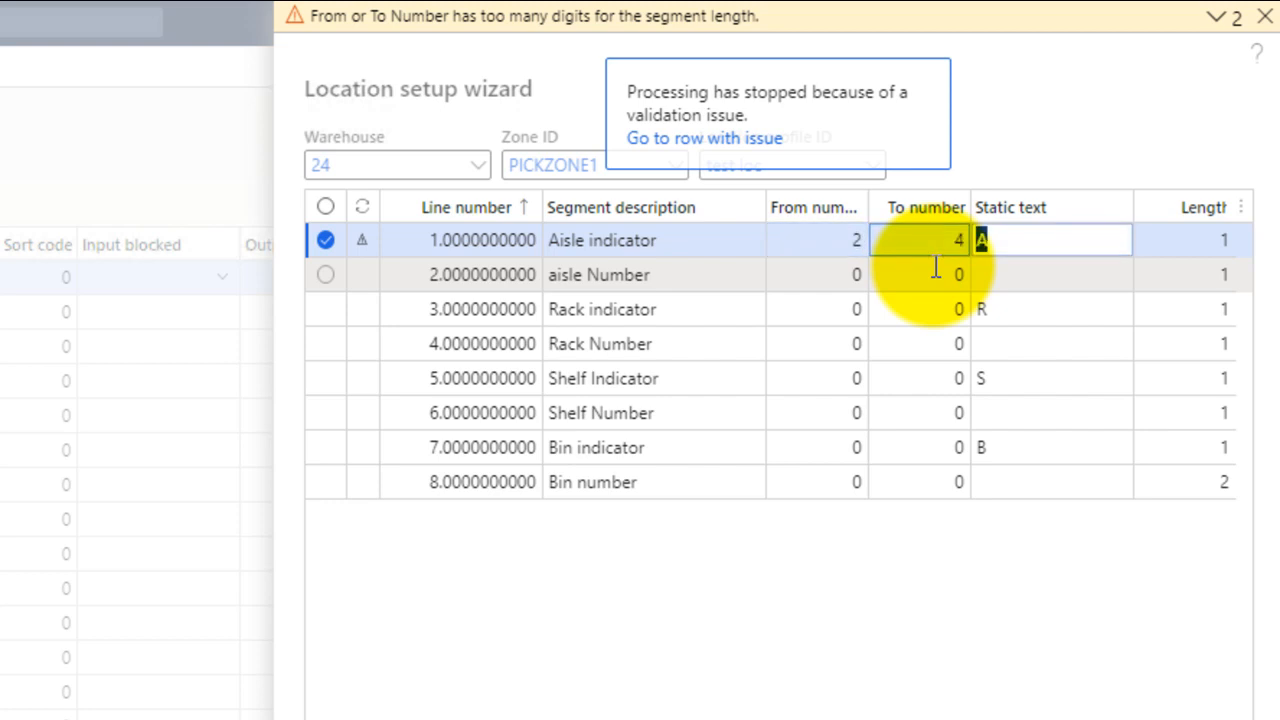
click(706, 141)
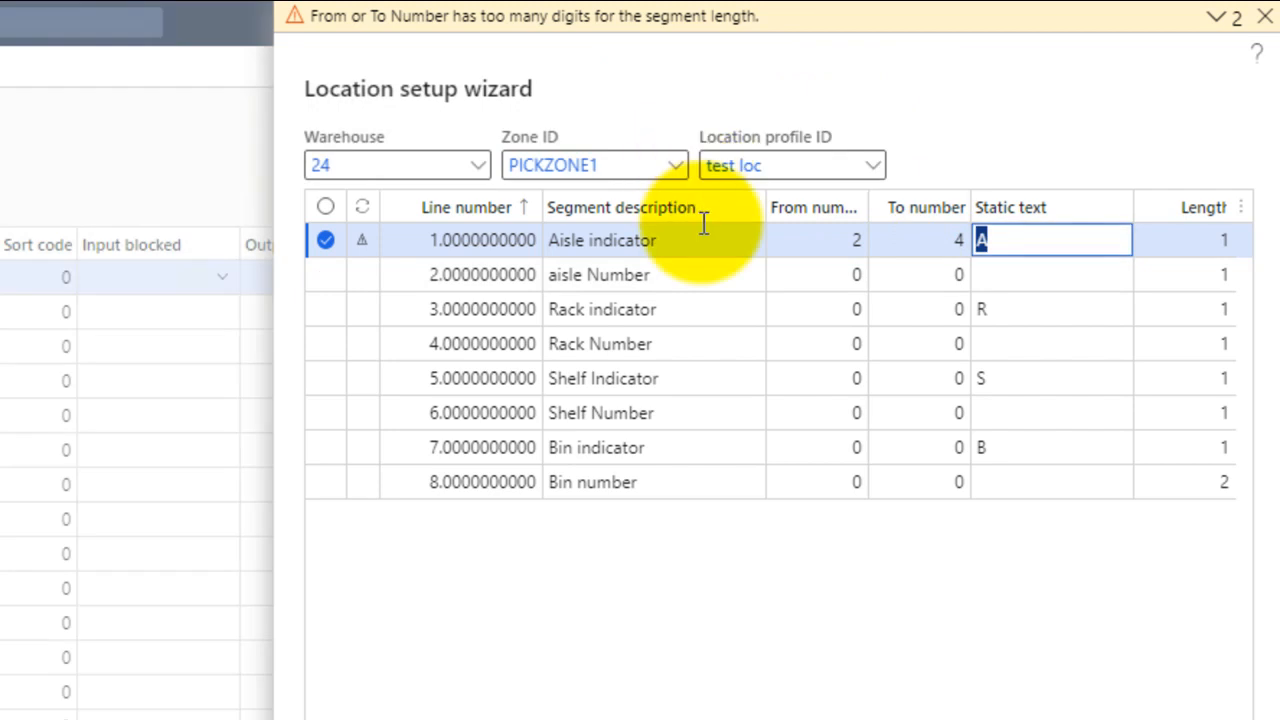
click(1258, 32)
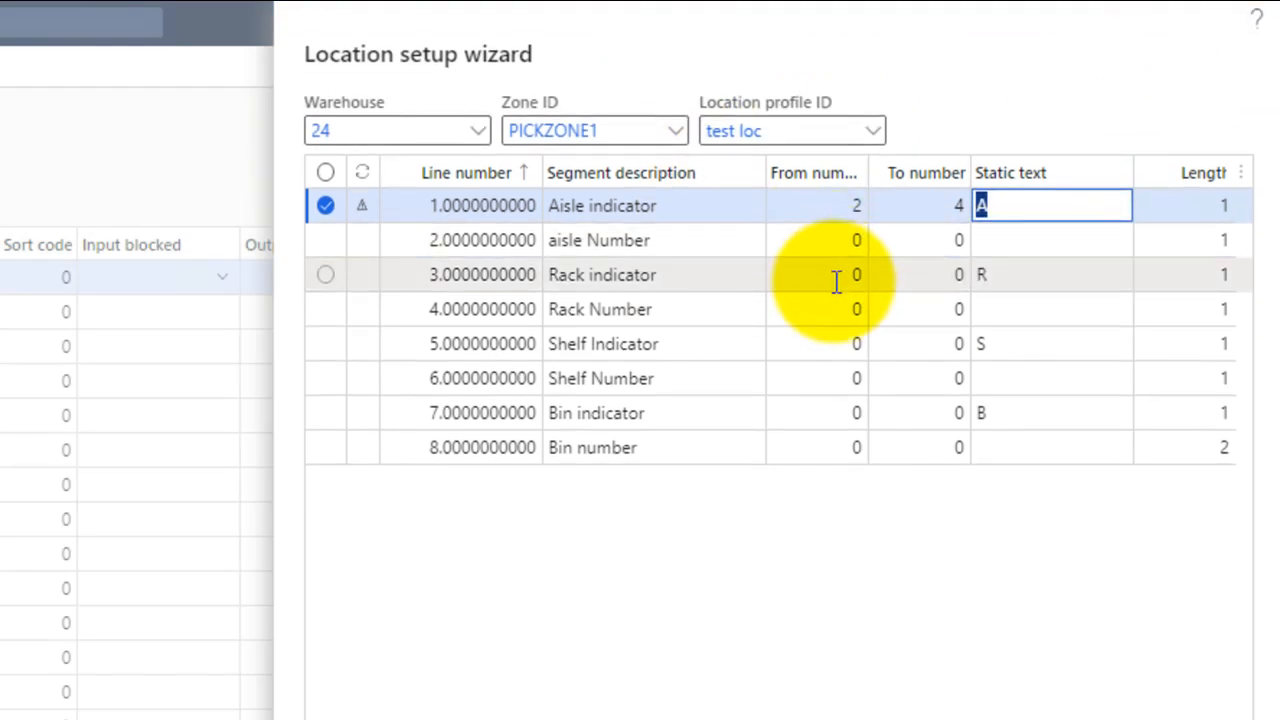
click(836, 281)
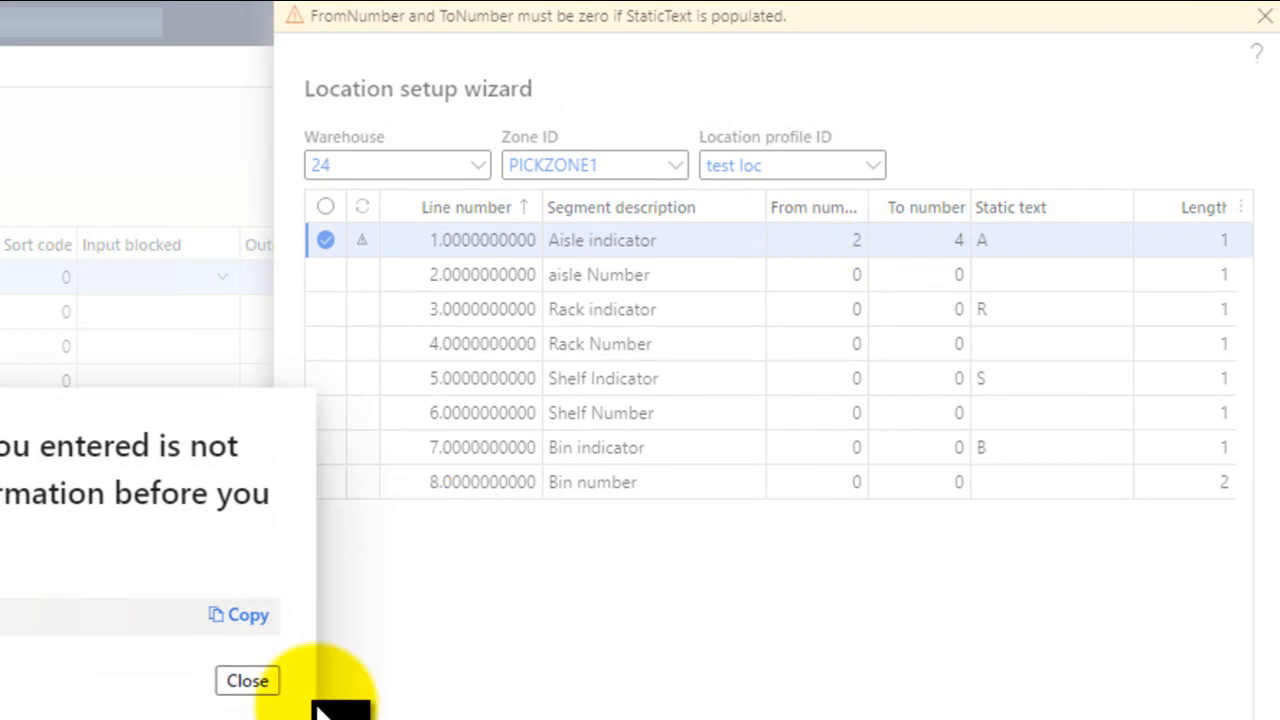
click(245, 684)
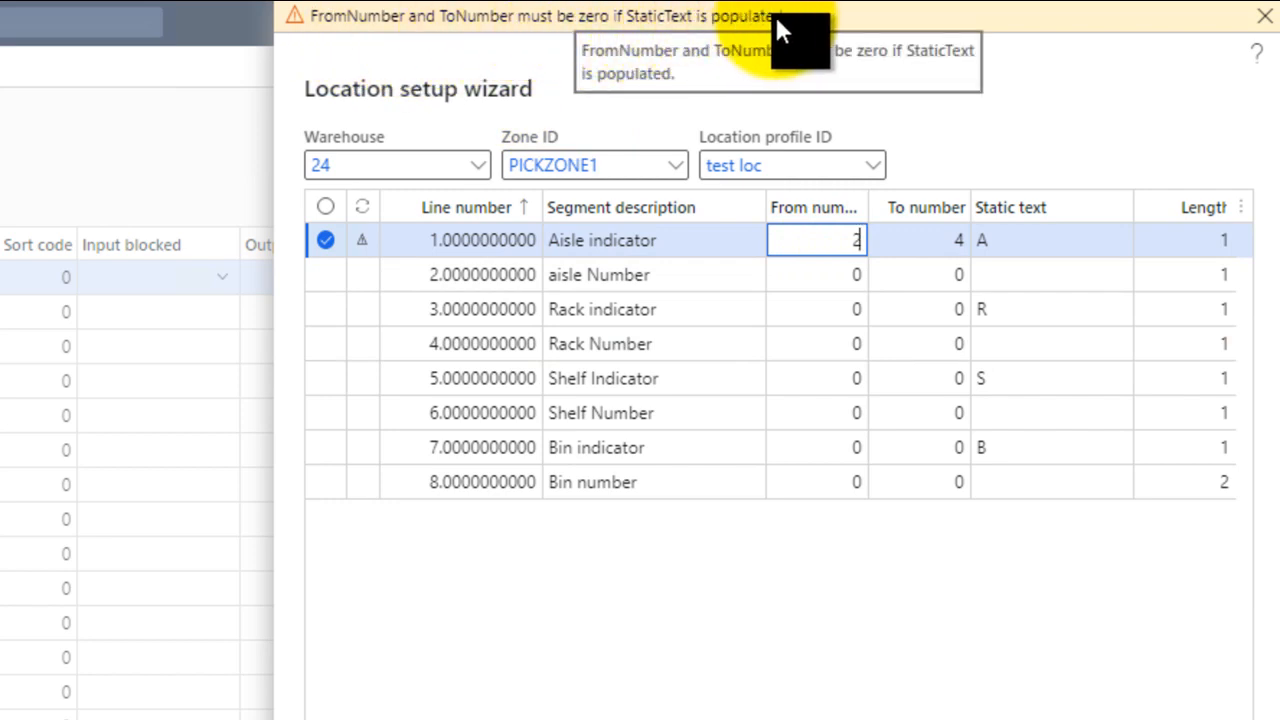
Reset the Aisle indicator segment's from and to numbers to 0.
click(838, 242)
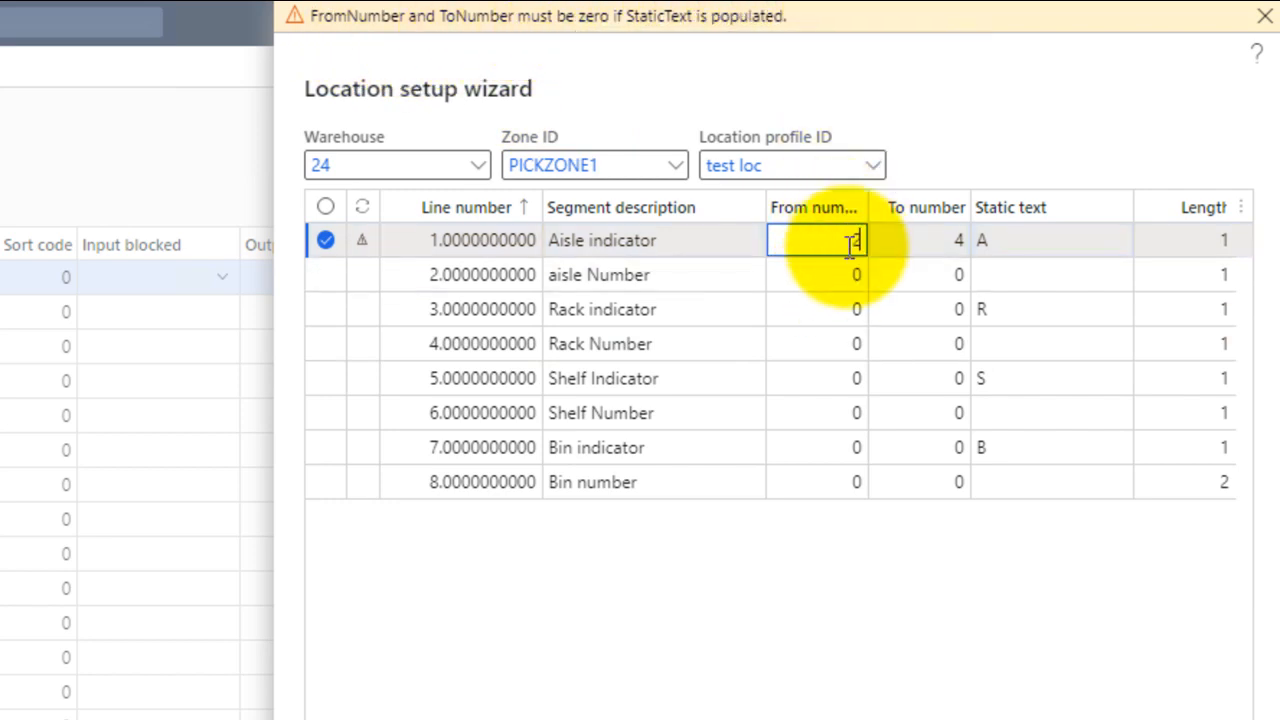
text(0)
key(Tab)
text(0)
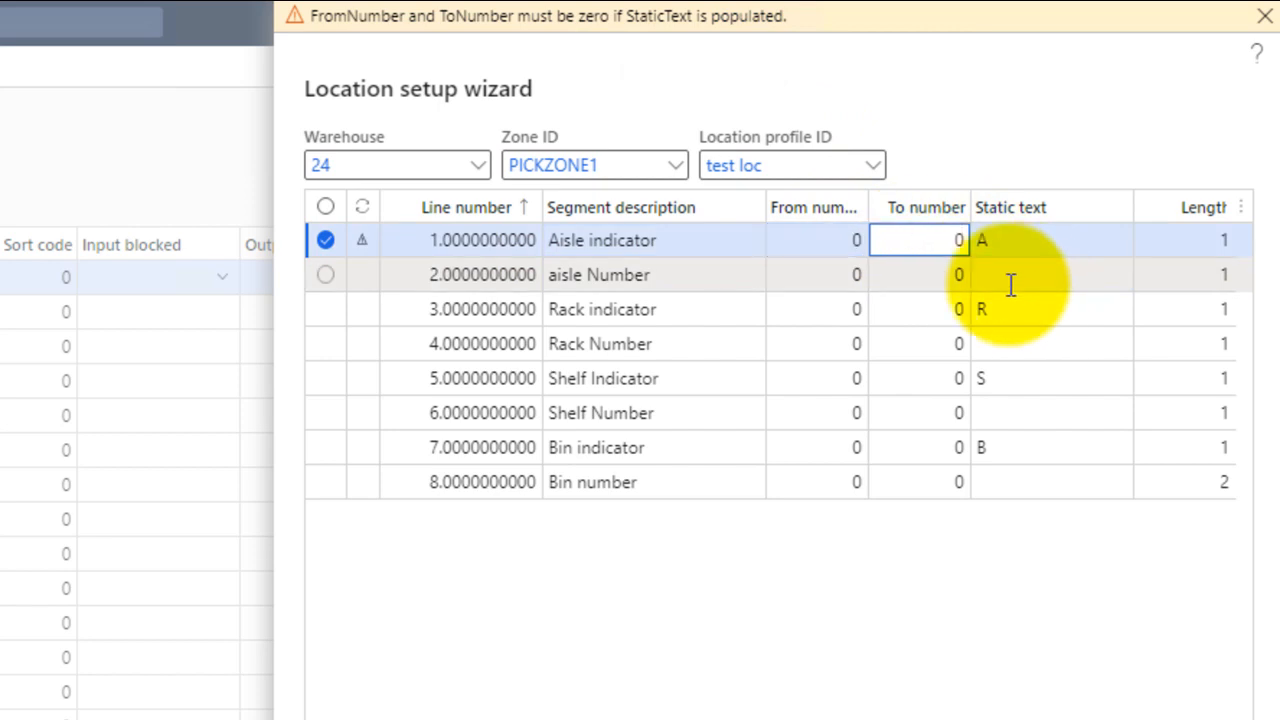
Set the aisle Number segment's range from 2 to 4.
click(849, 273)
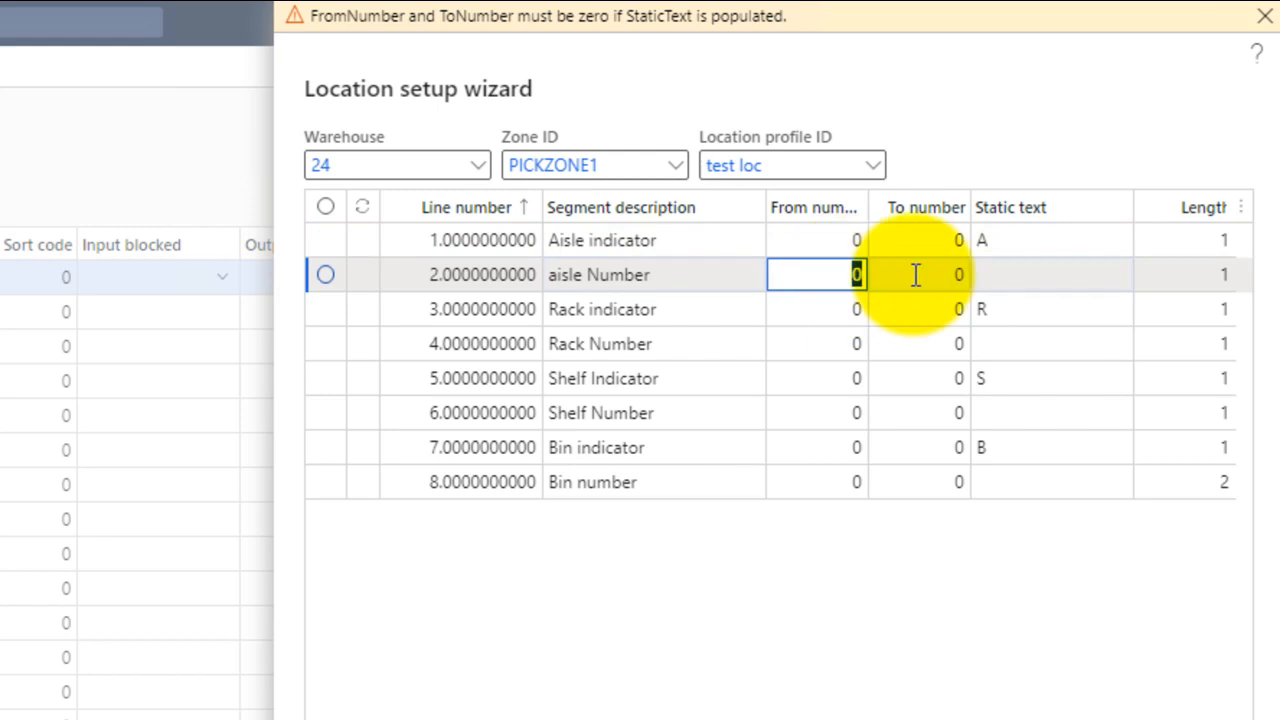
text(2)
key(Tab)
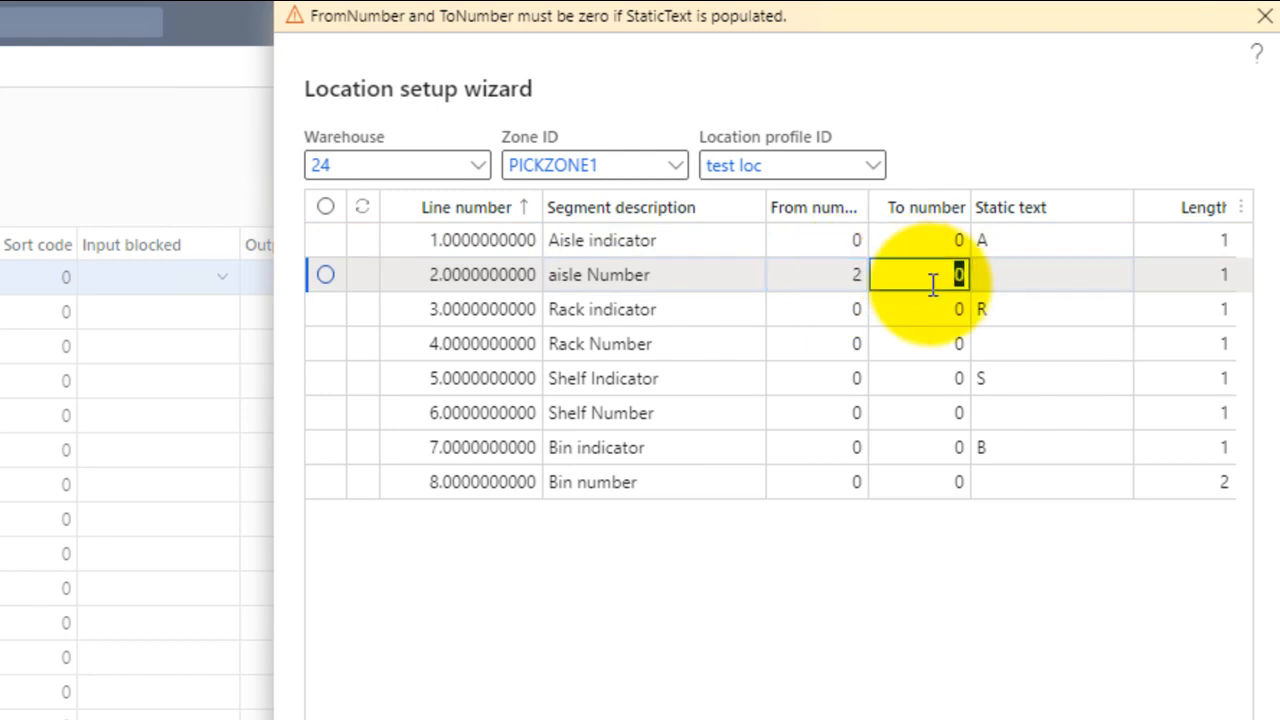
key(Tab)
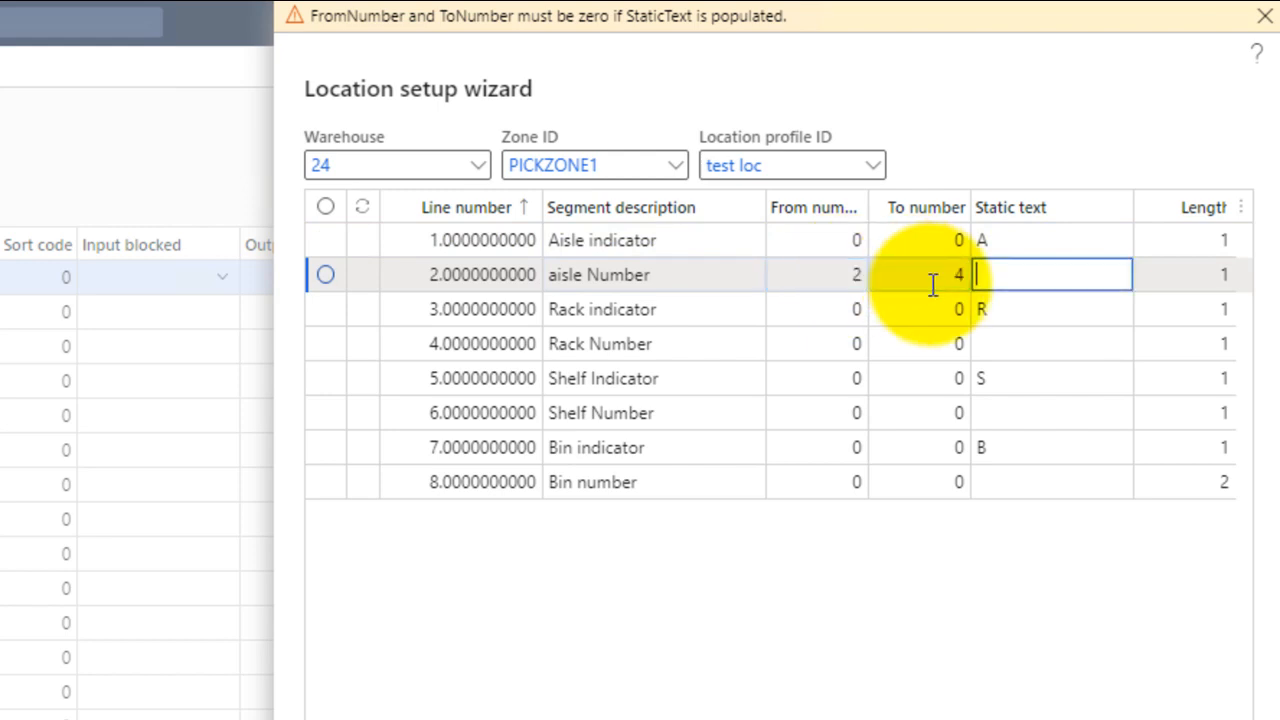
Set the number ranges of the Rack Number and Shelf Number segments from 5 to 9 each.
click(836, 352)
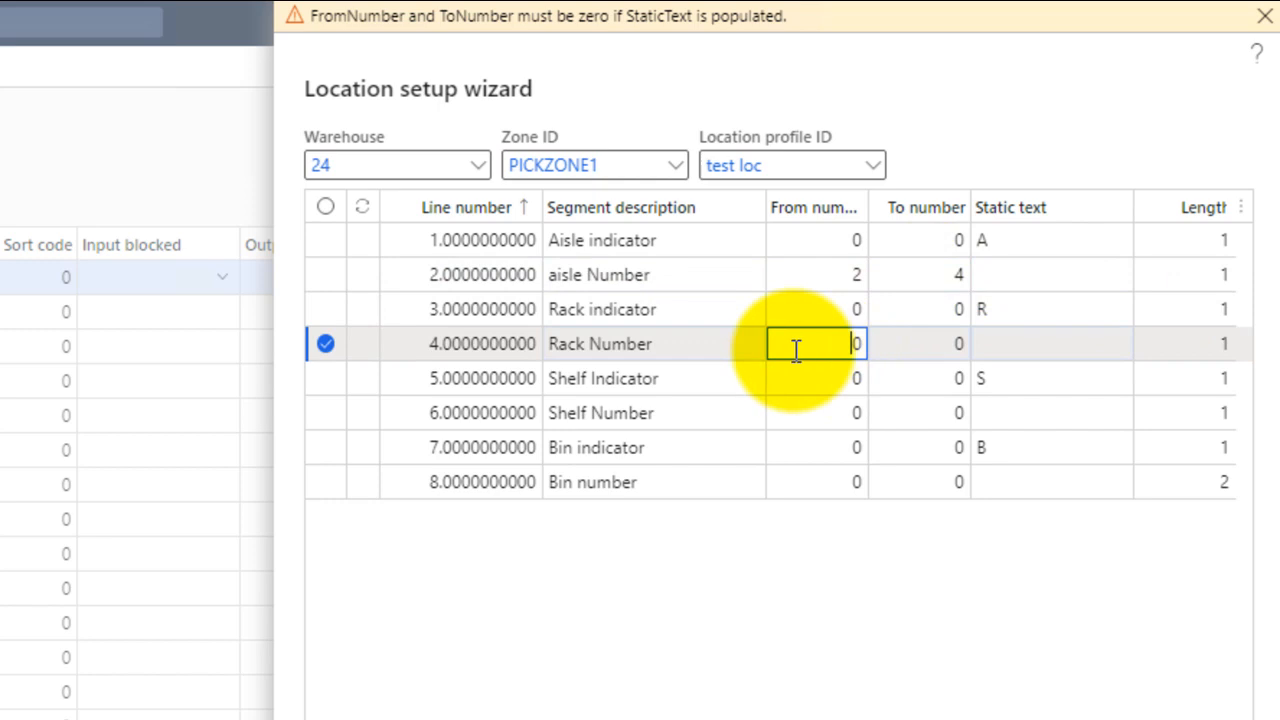
double_click(850, 345)
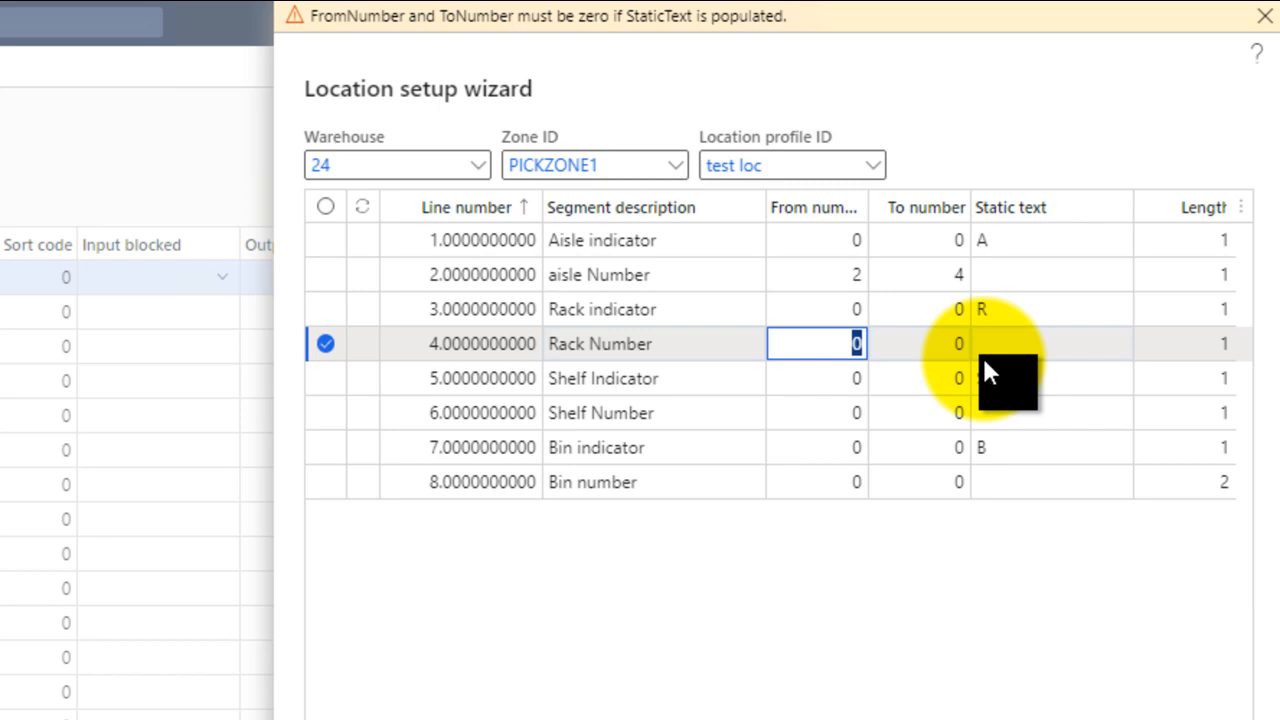
text(5)
key(Tab)
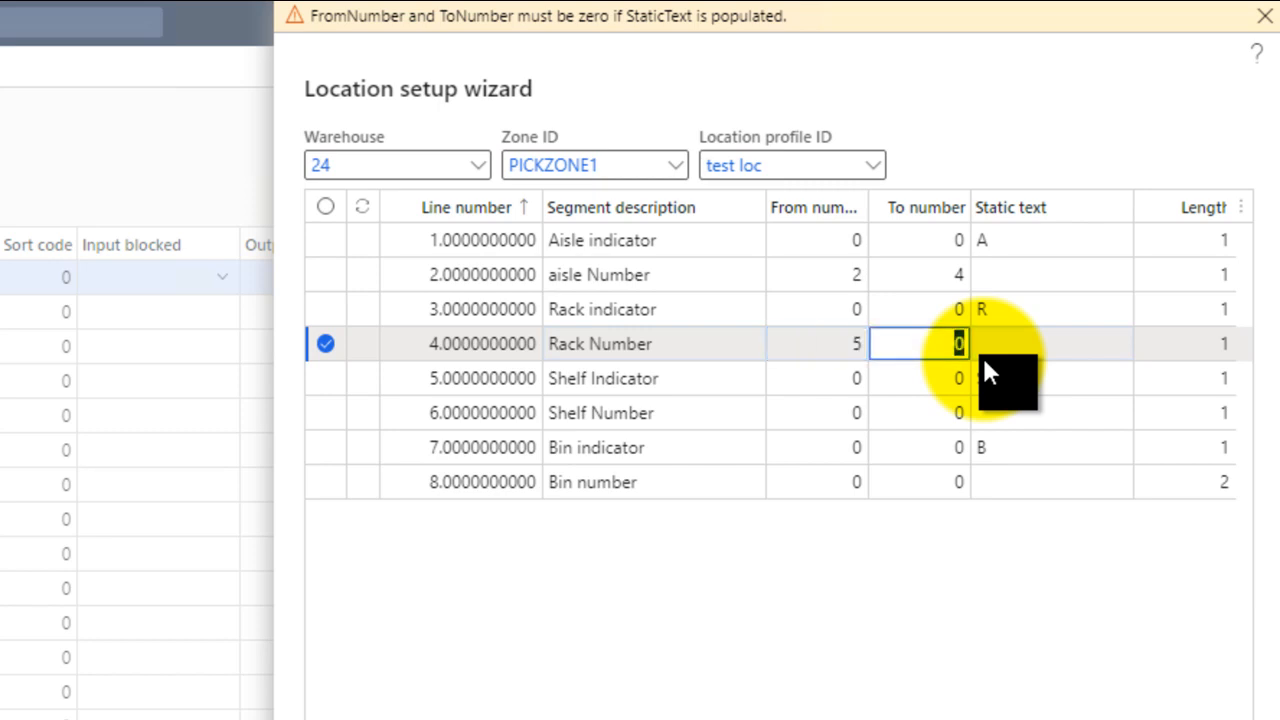
click(850, 416)
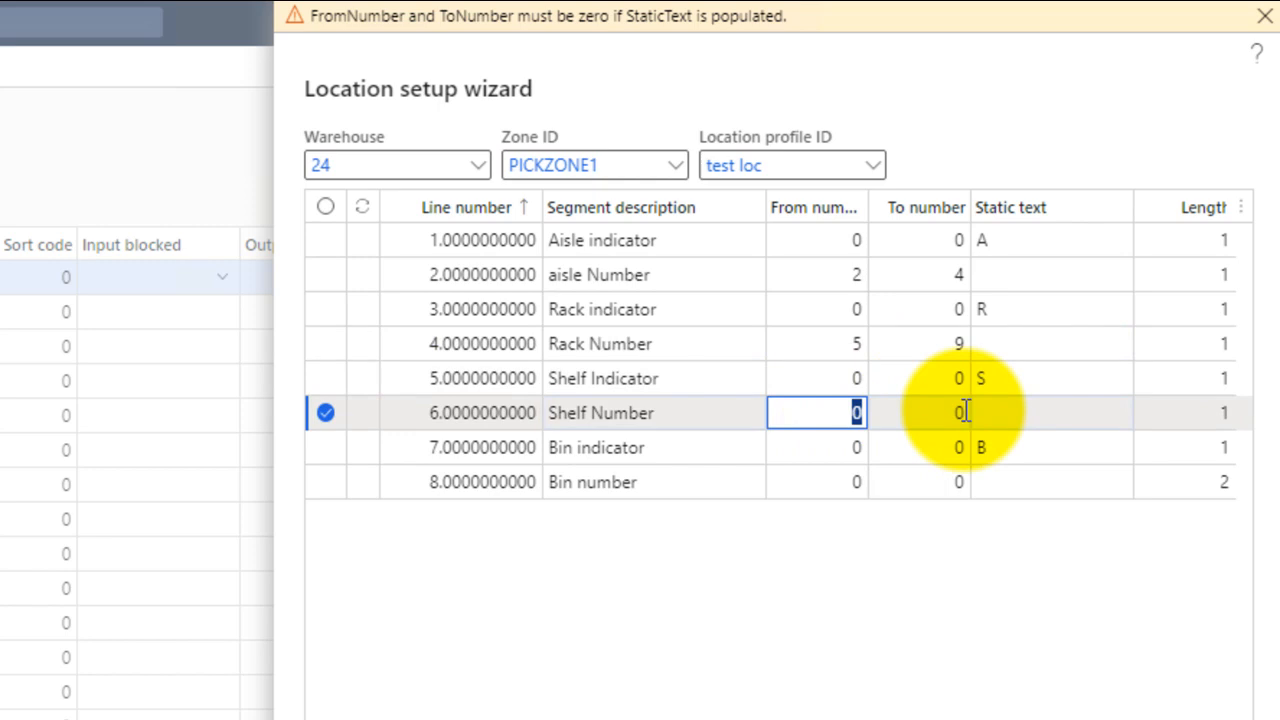
click(965, 412)
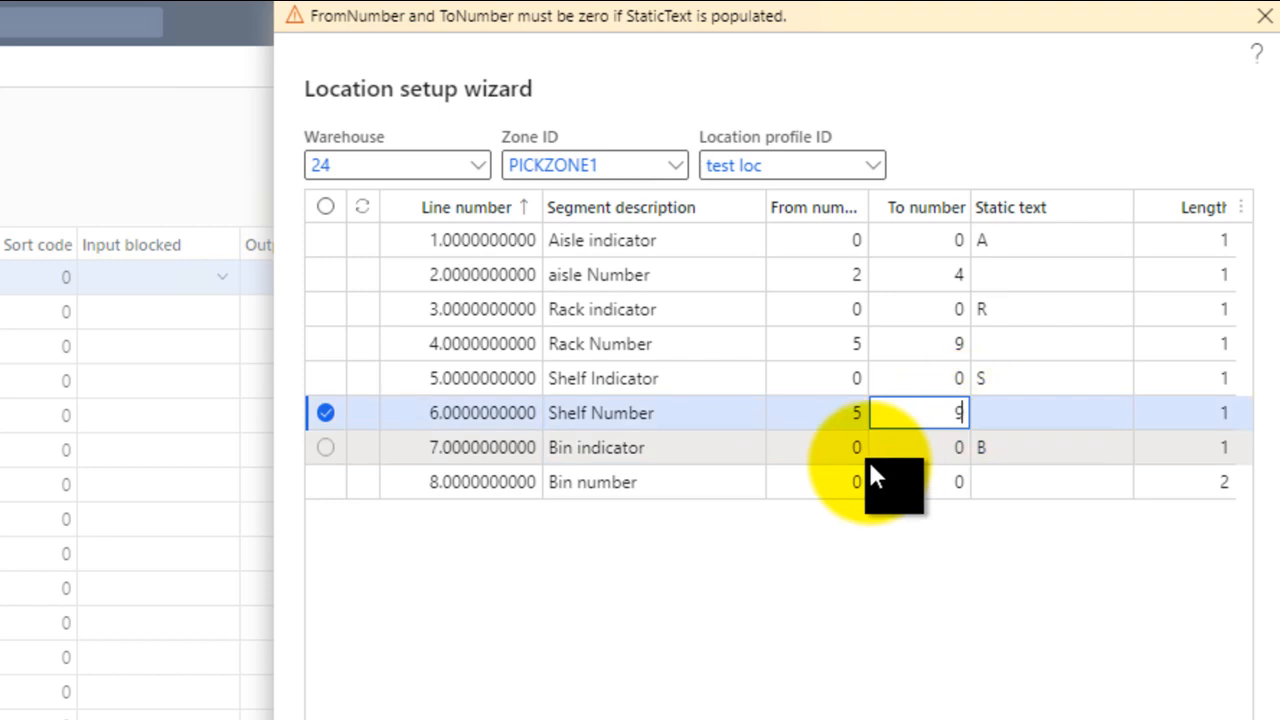
Set the Bin number segment's range from 300 to 320.
click(843, 481)
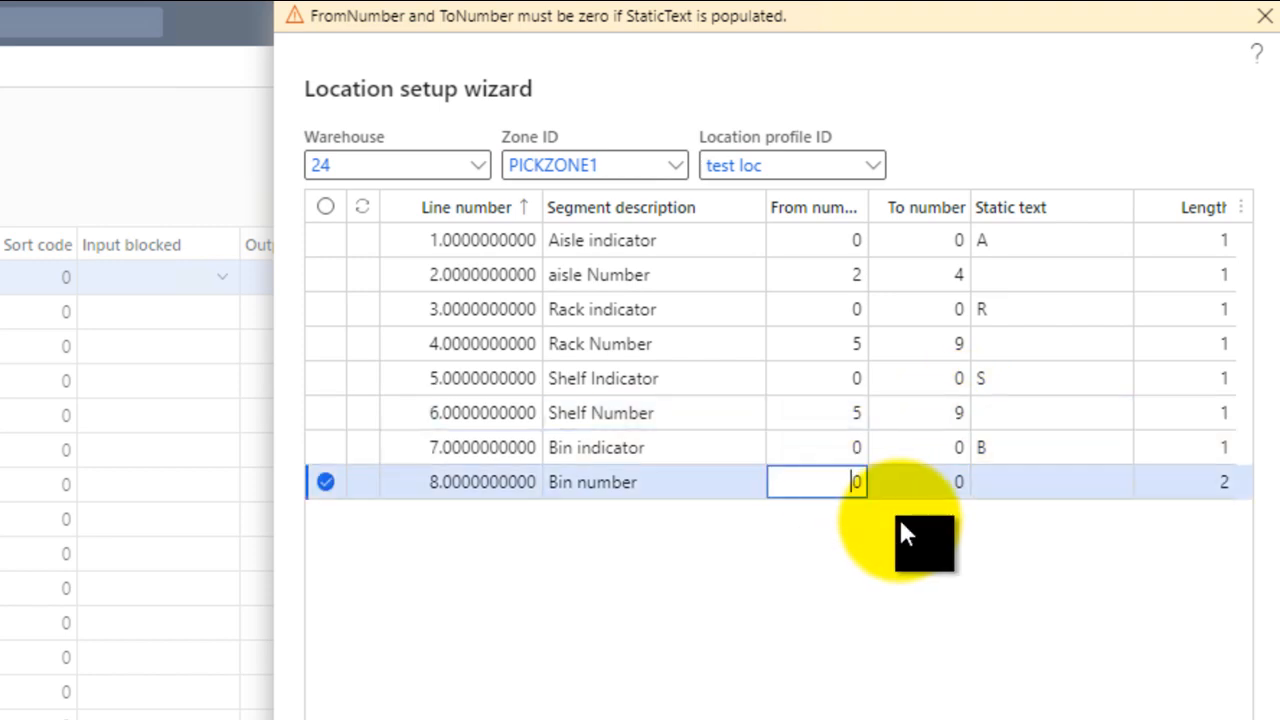
text(300)
key(Tab)
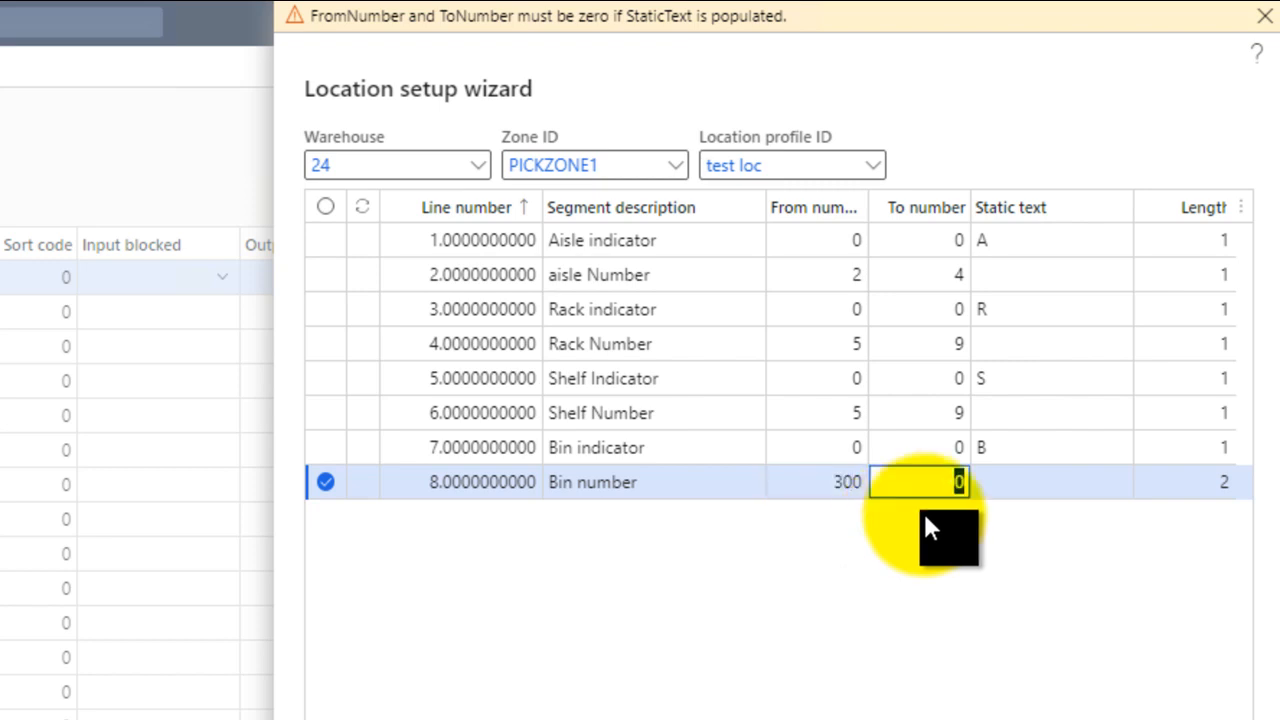
click(849, 484)
click(918, 487)
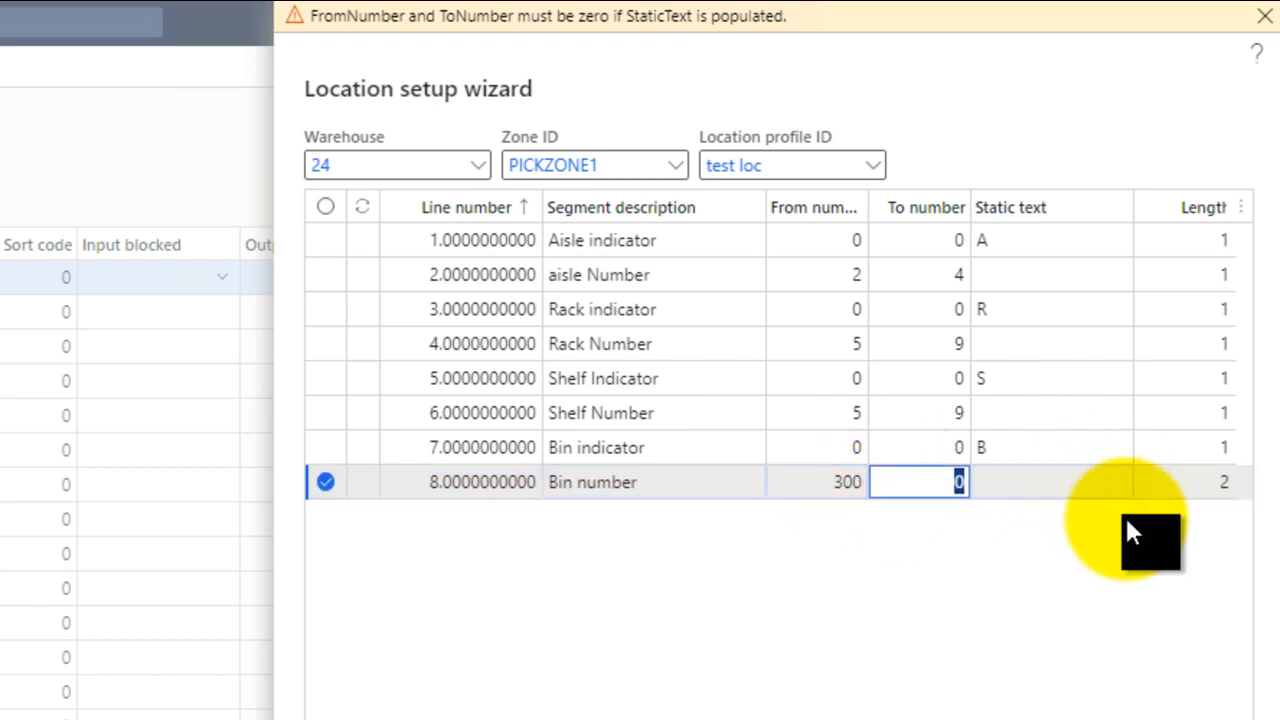
text(3)
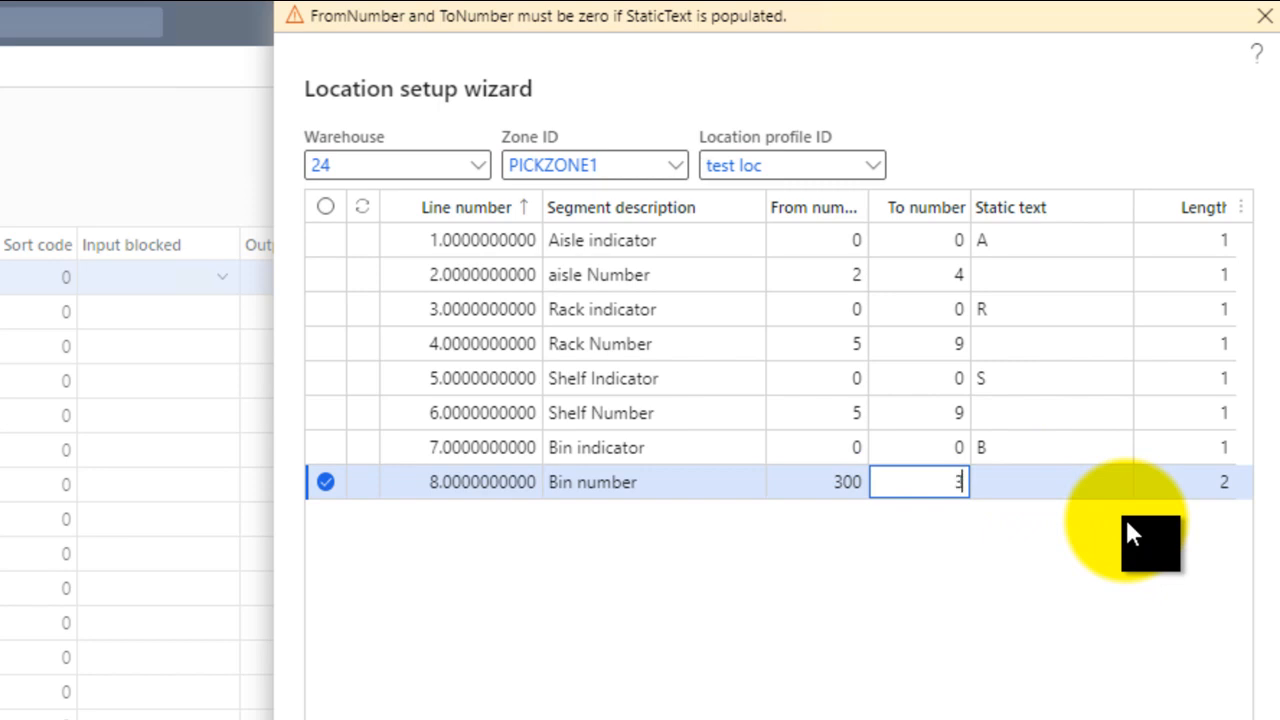
text(20)
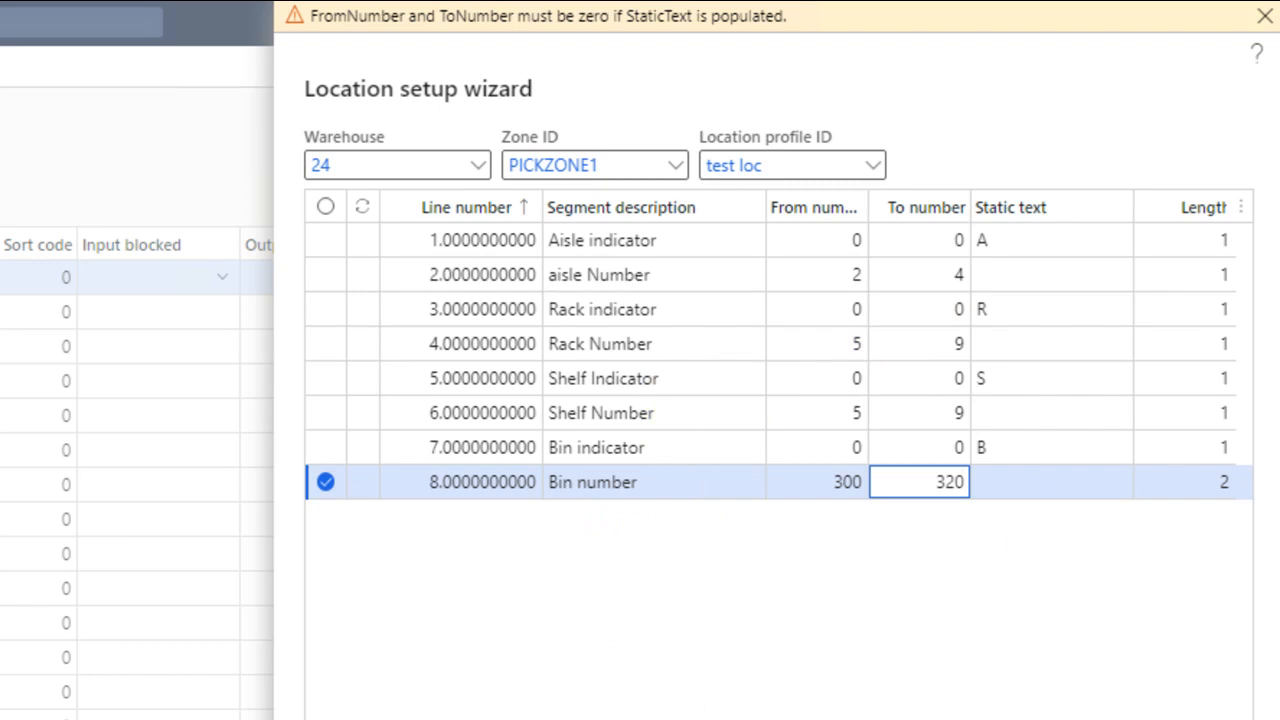
click(890, 482)
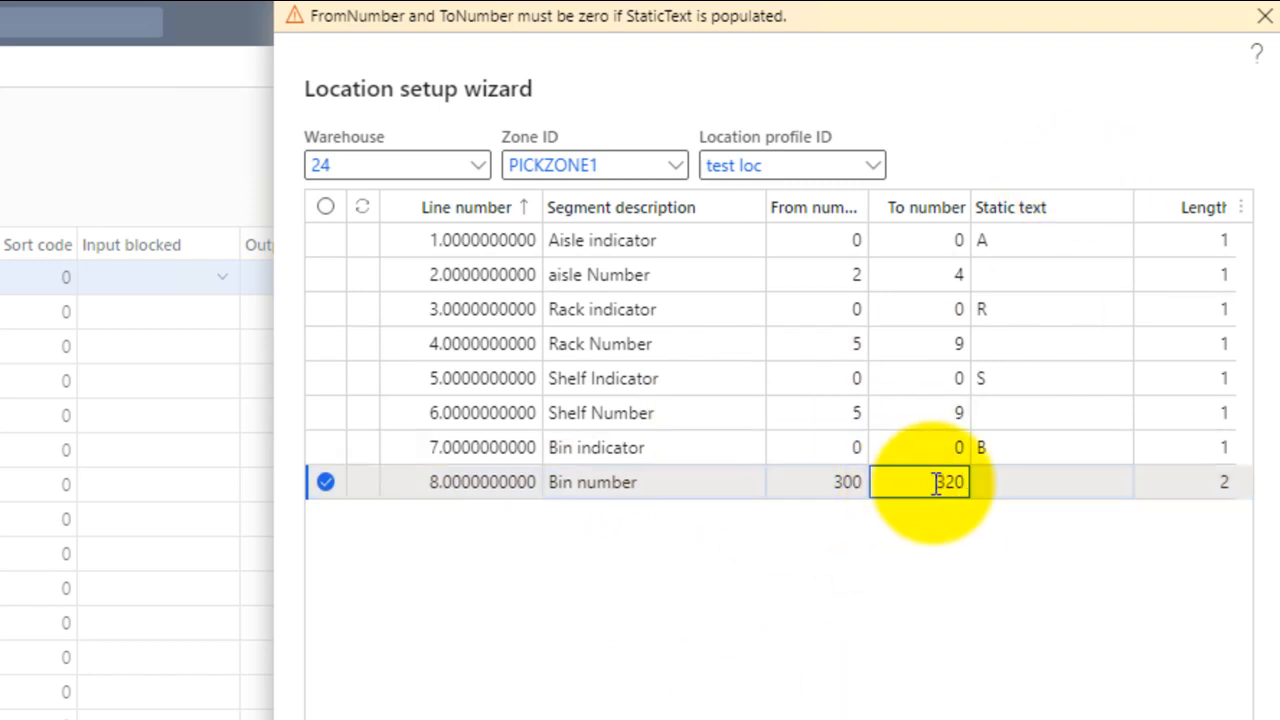
Dismiss the static text warning and try to create the locations with the current segment ranges.
drag(944, 482, 970, 490)
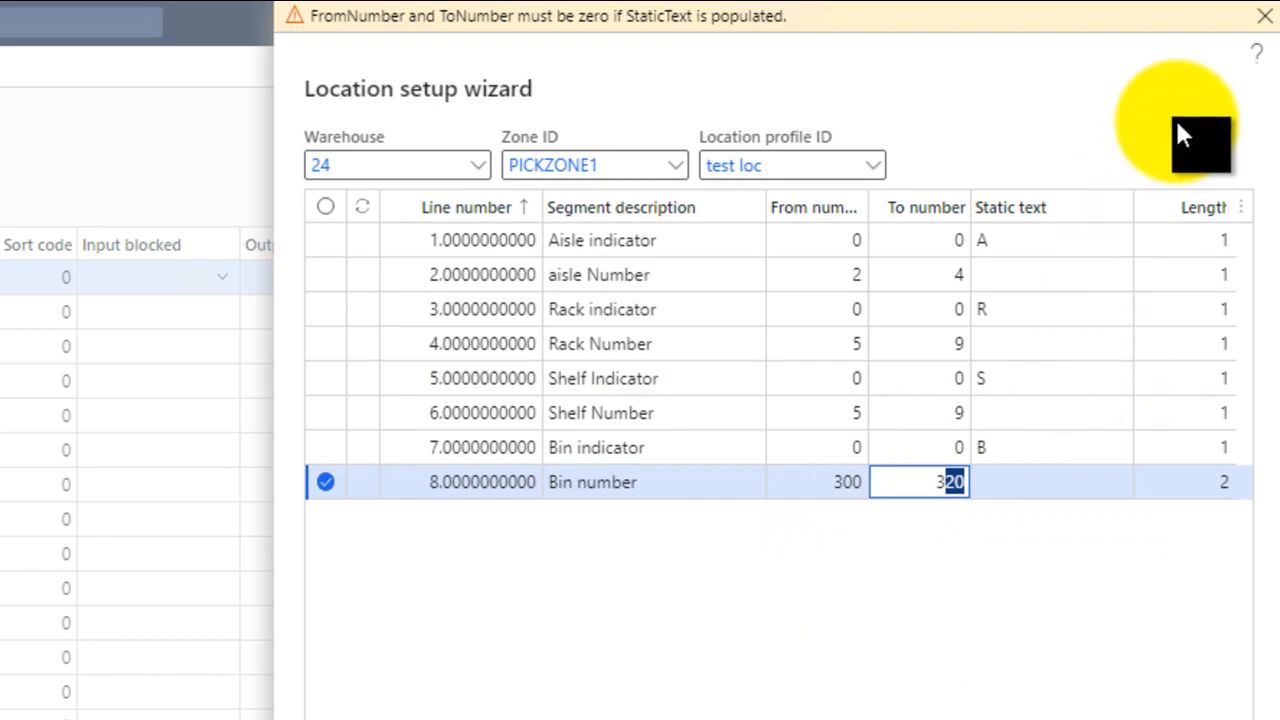
click(1263, 16)
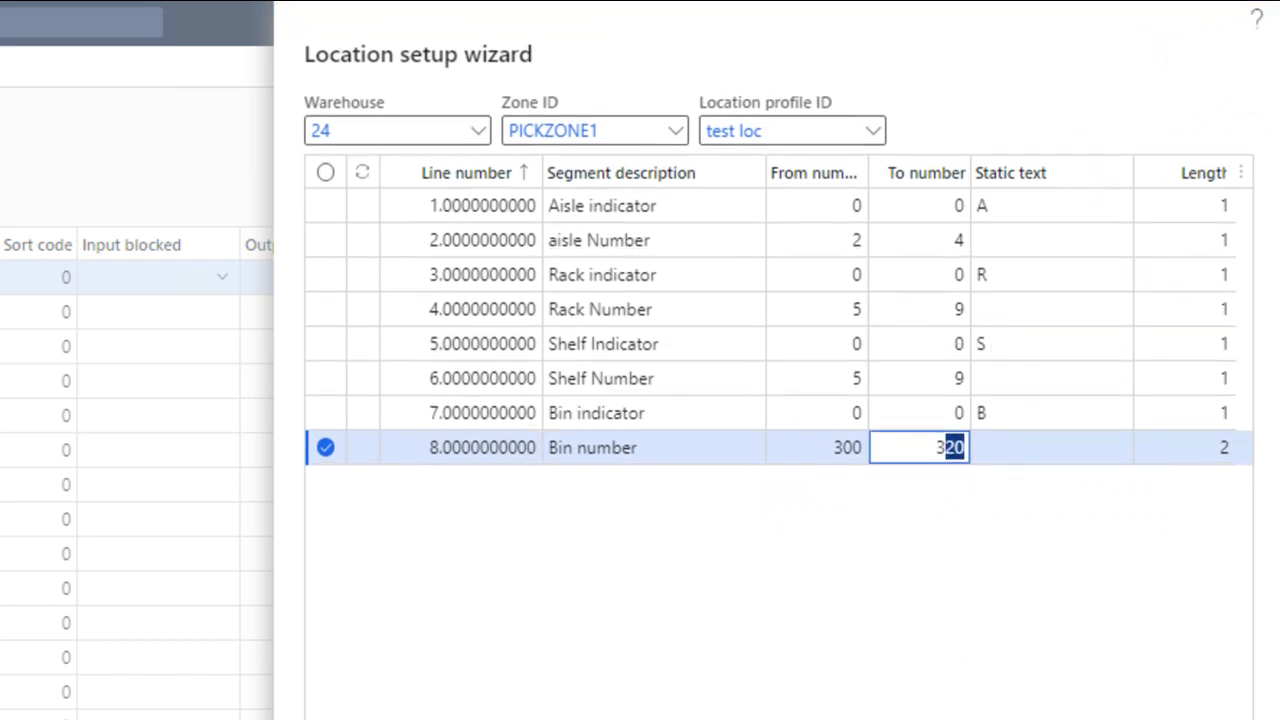
click(690, 716)
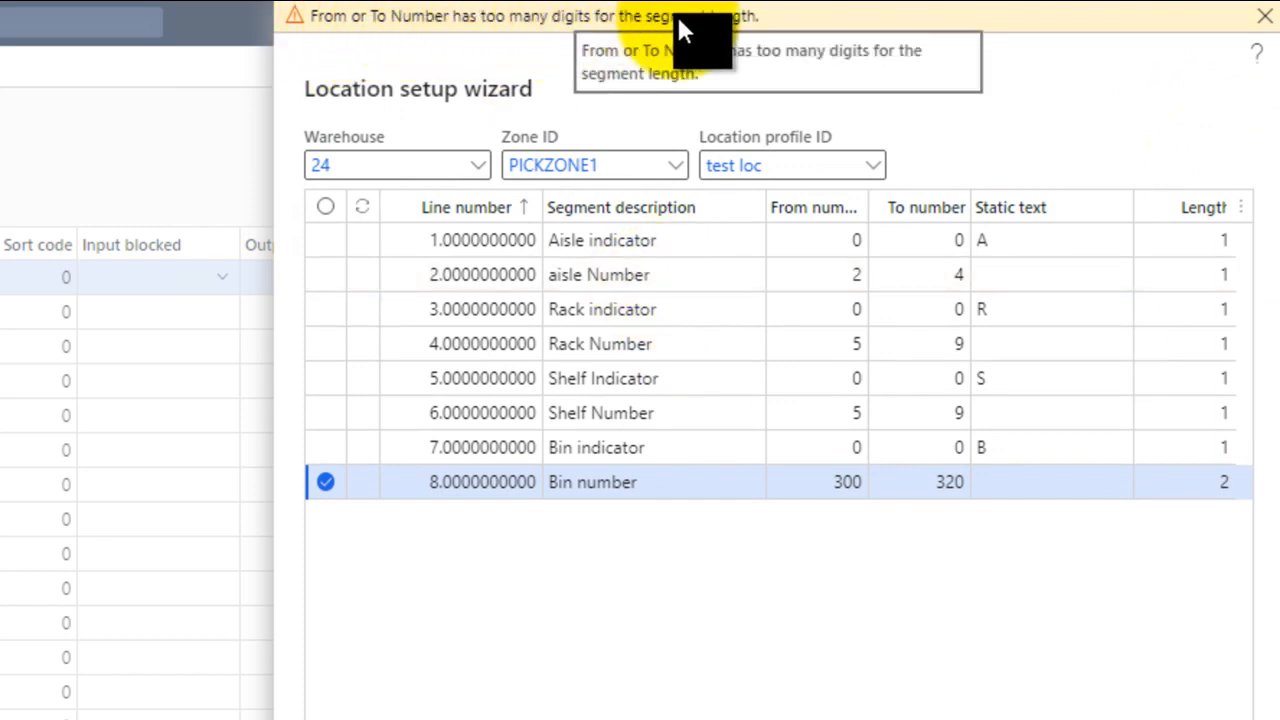
Set the Bin number segment's range from 19 to 30 and create the locations.
click(838, 483)
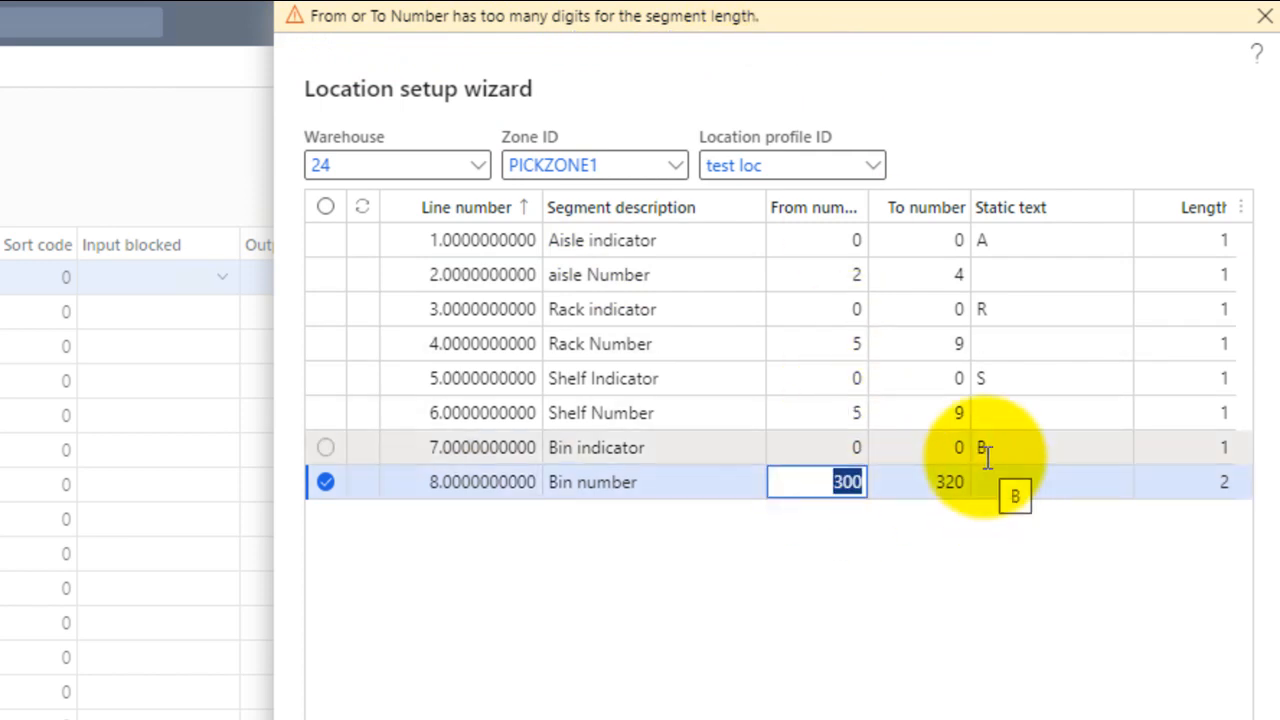
text(19)
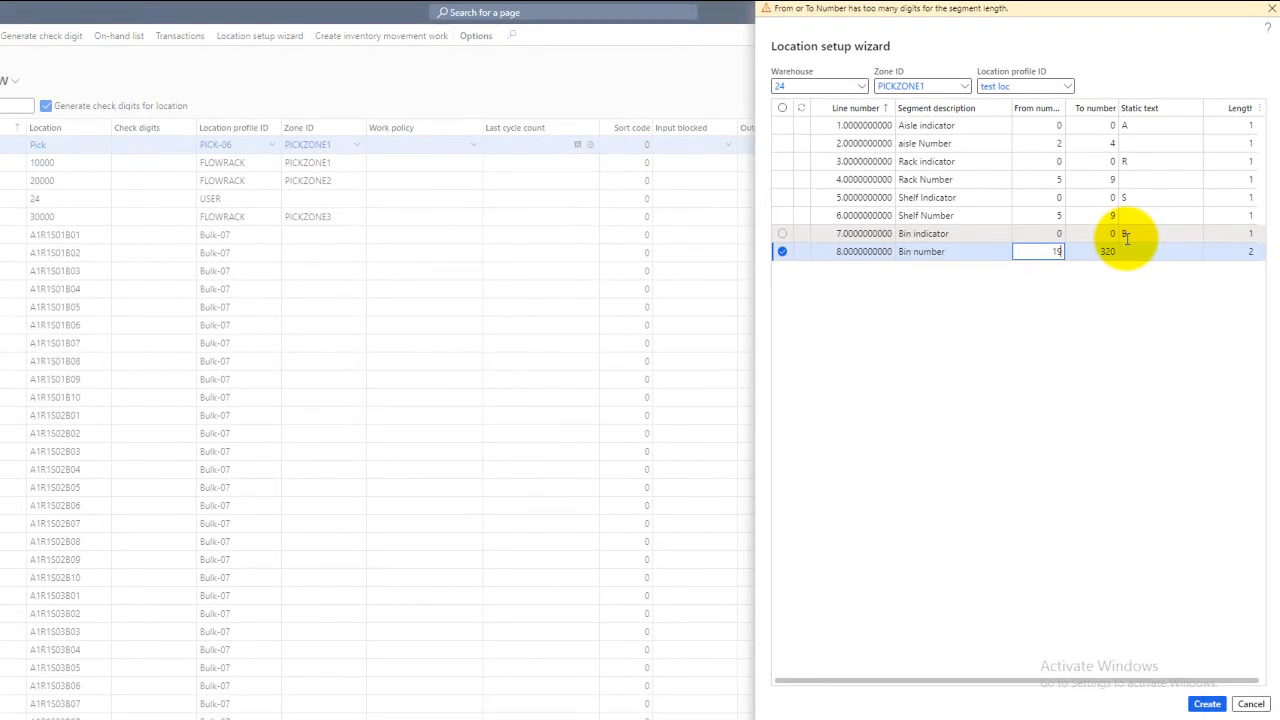
key(Tab)
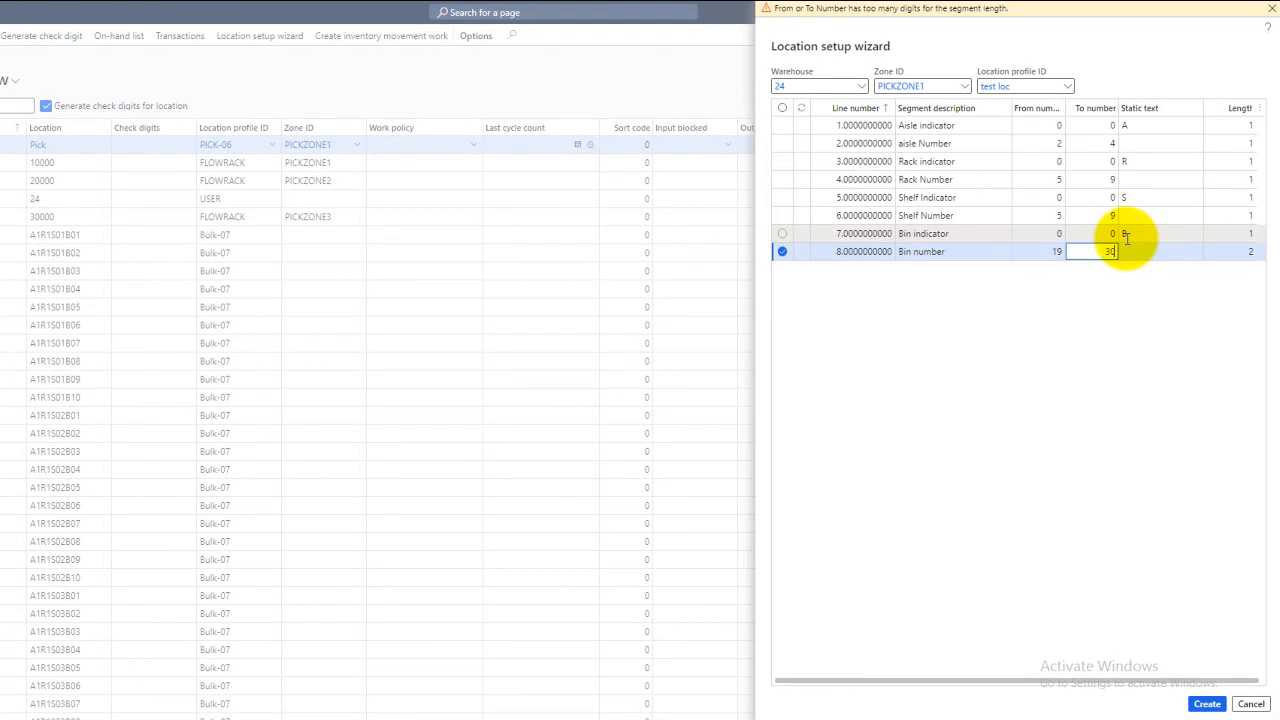
text(30)
key(Tab)
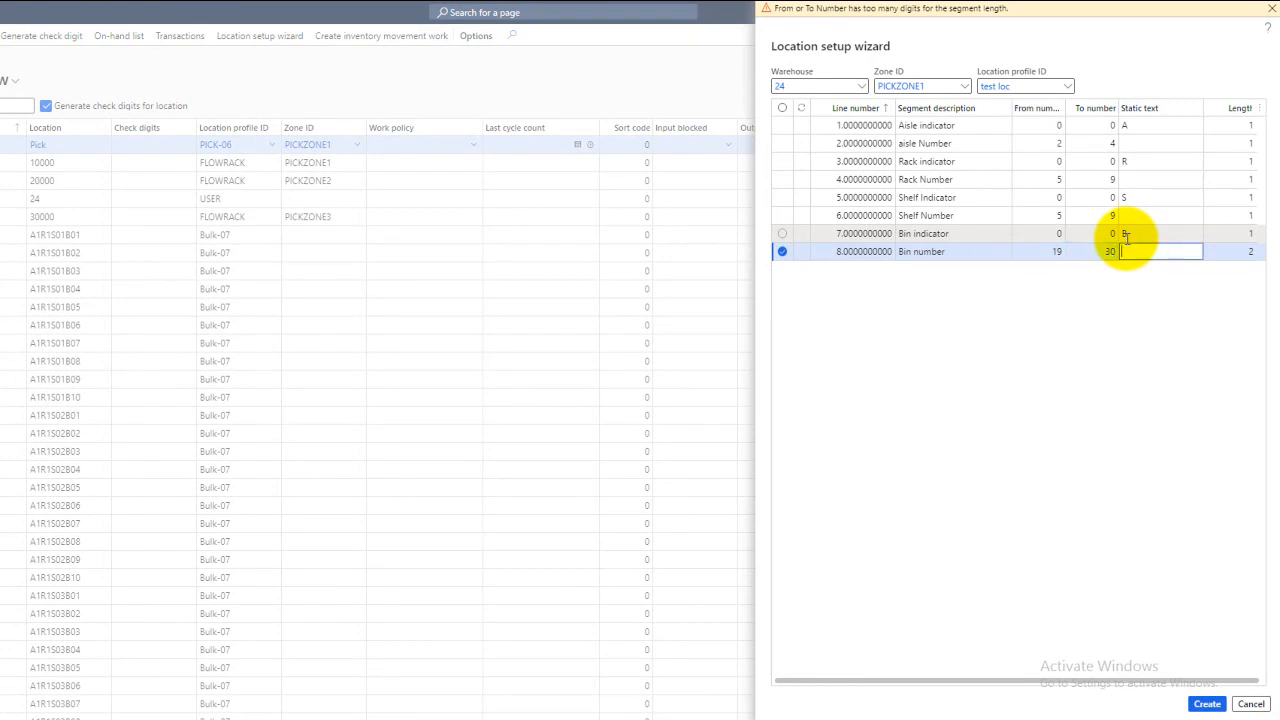
click(1207, 705)
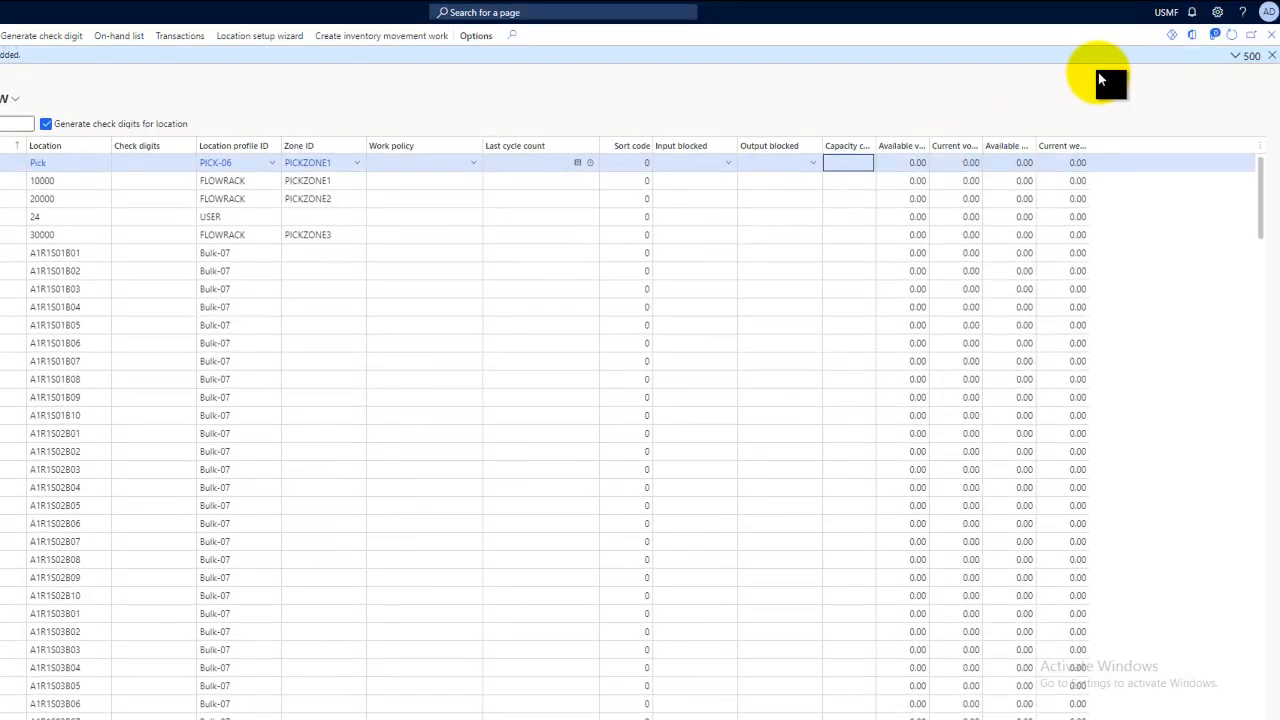
Expand and dismiss the location creation messages and refresh the Locations list.
click(1237, 60)
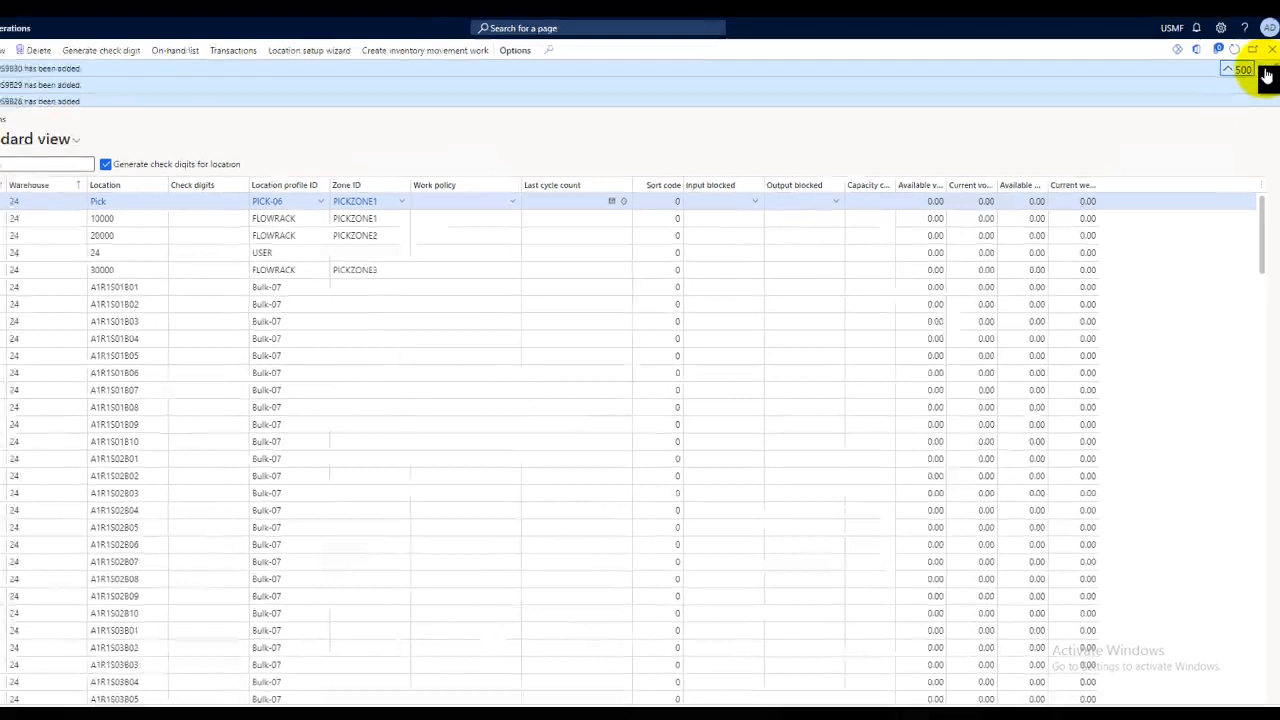
click(1261, 56)
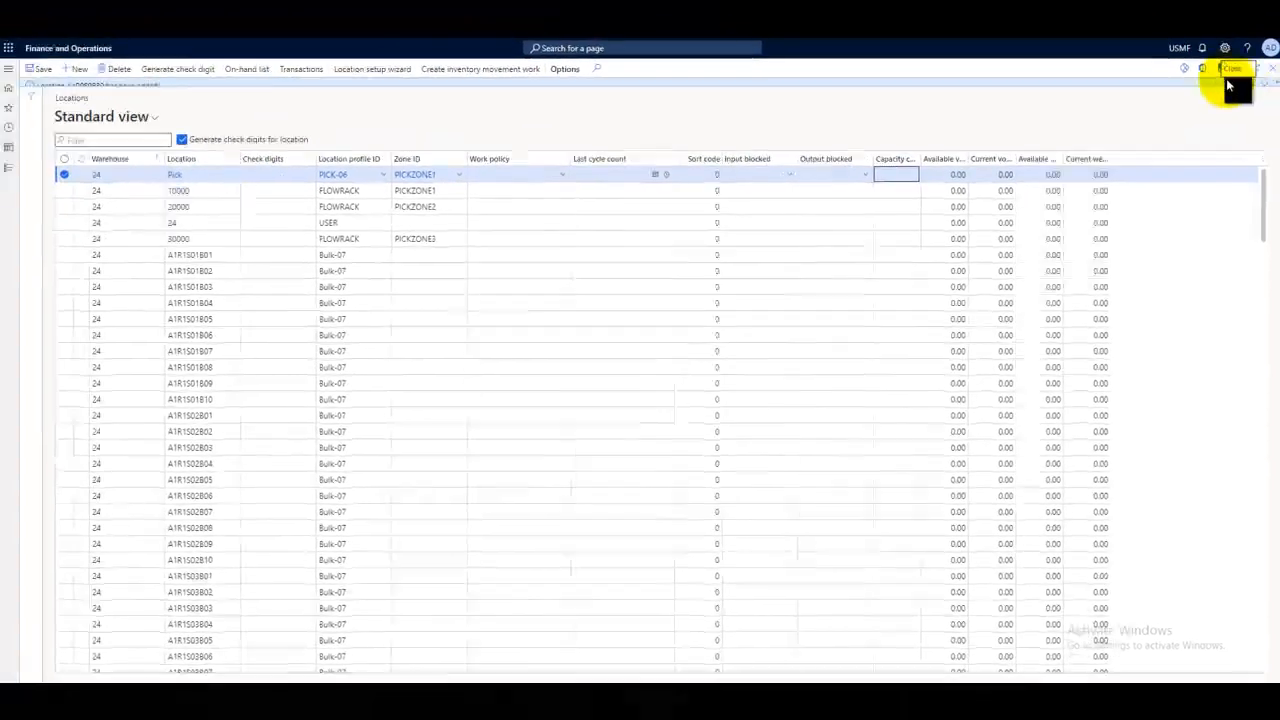
click(1237, 69)
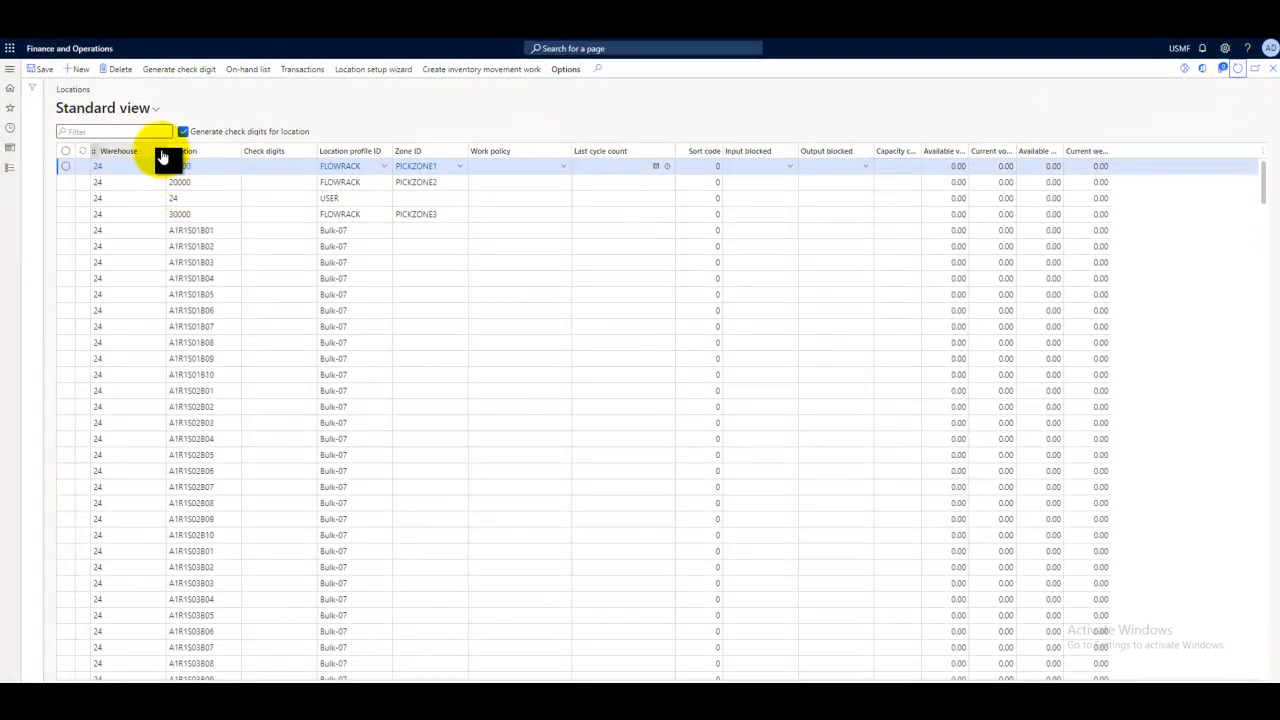
Filter the Locations list to warehouse 24 and zone PICKZONE1.
click(157, 152)
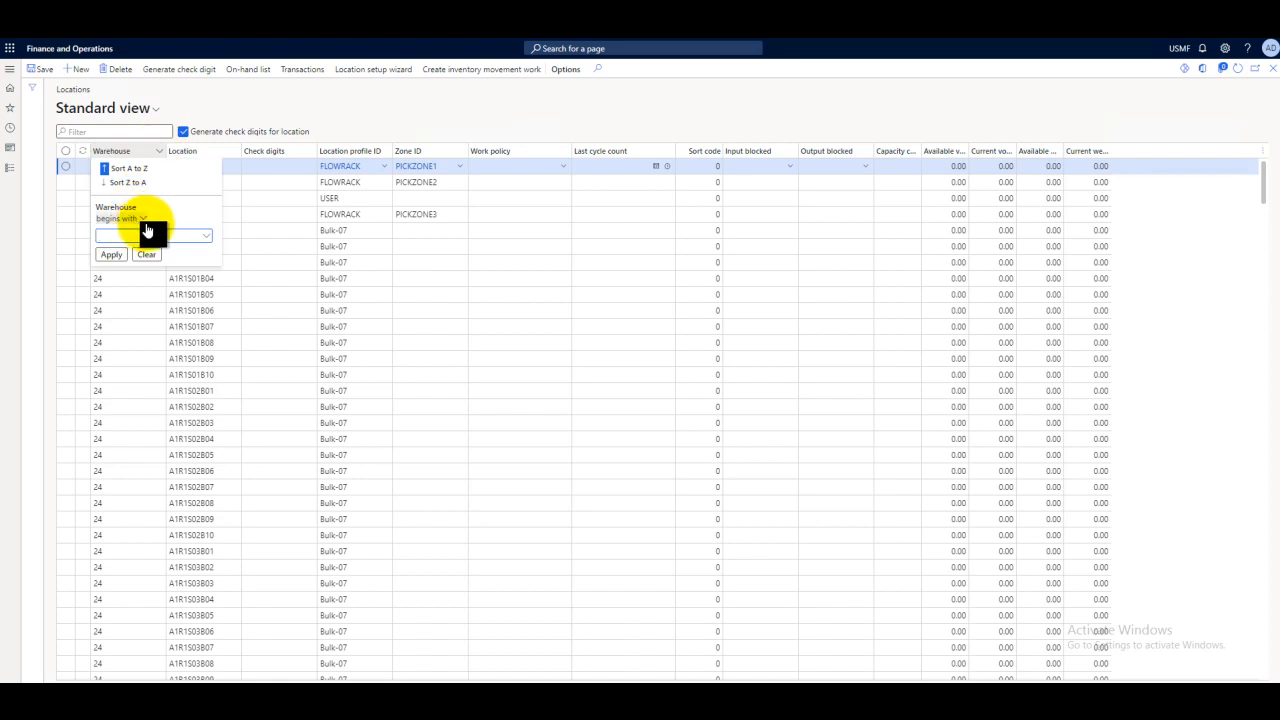
click(110, 254)
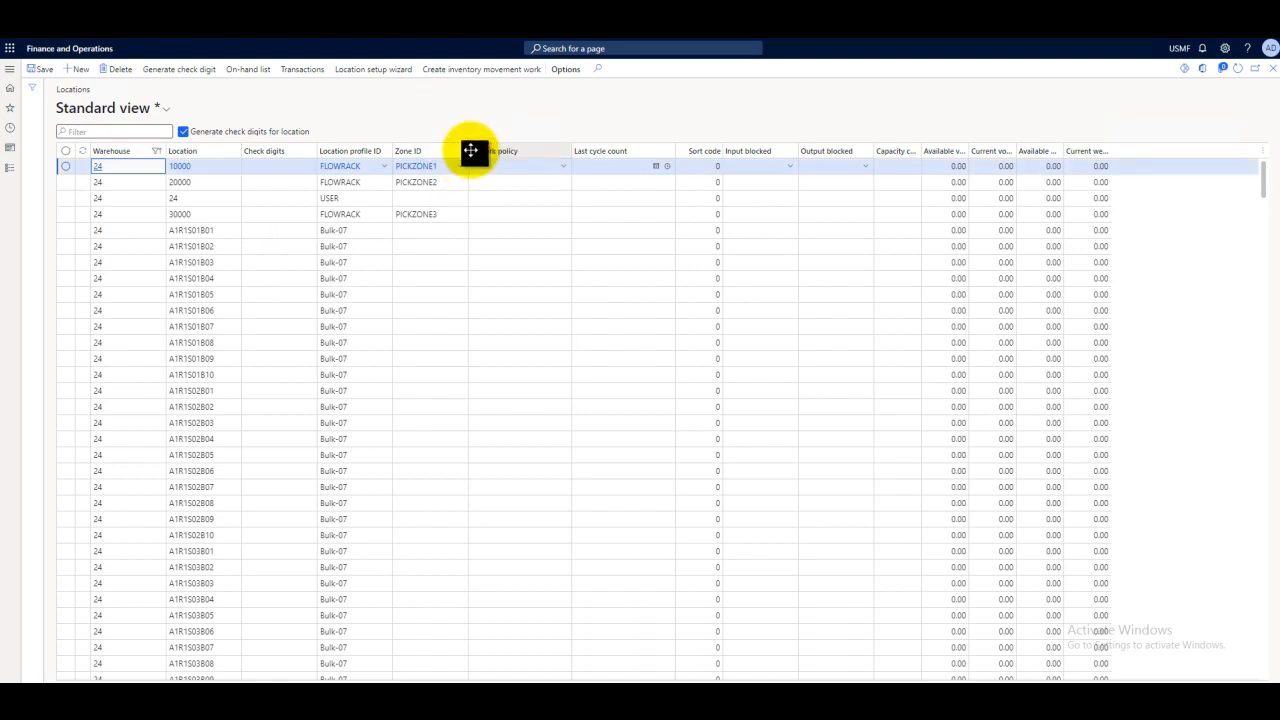
click(463, 155)
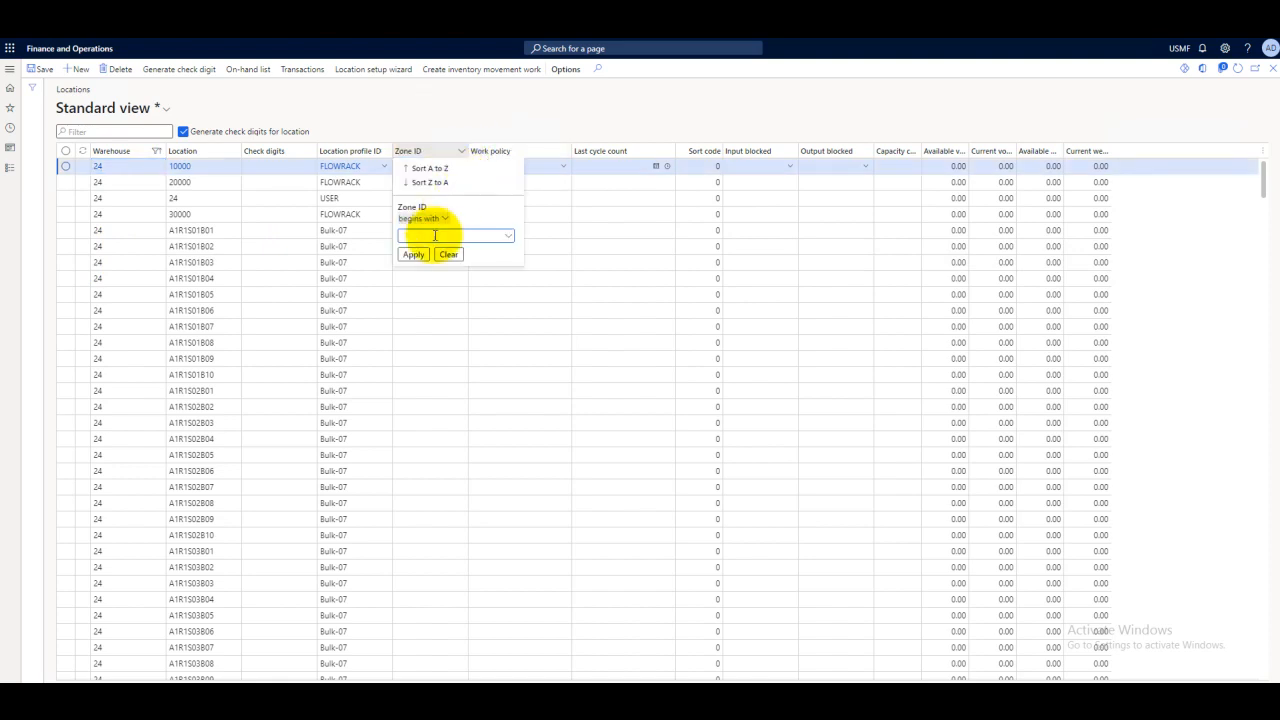
click(491, 303)
click(391, 172)
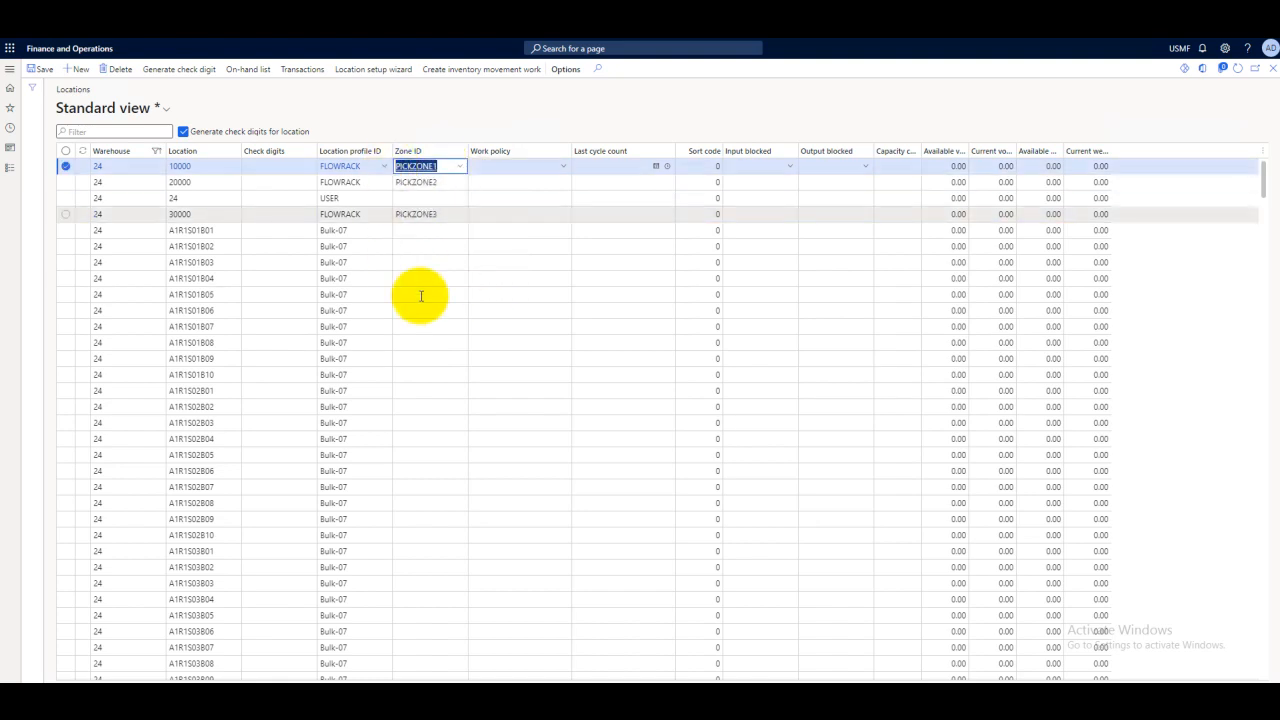
click(462, 155)
text(PICKZONE1)
click(415, 257)
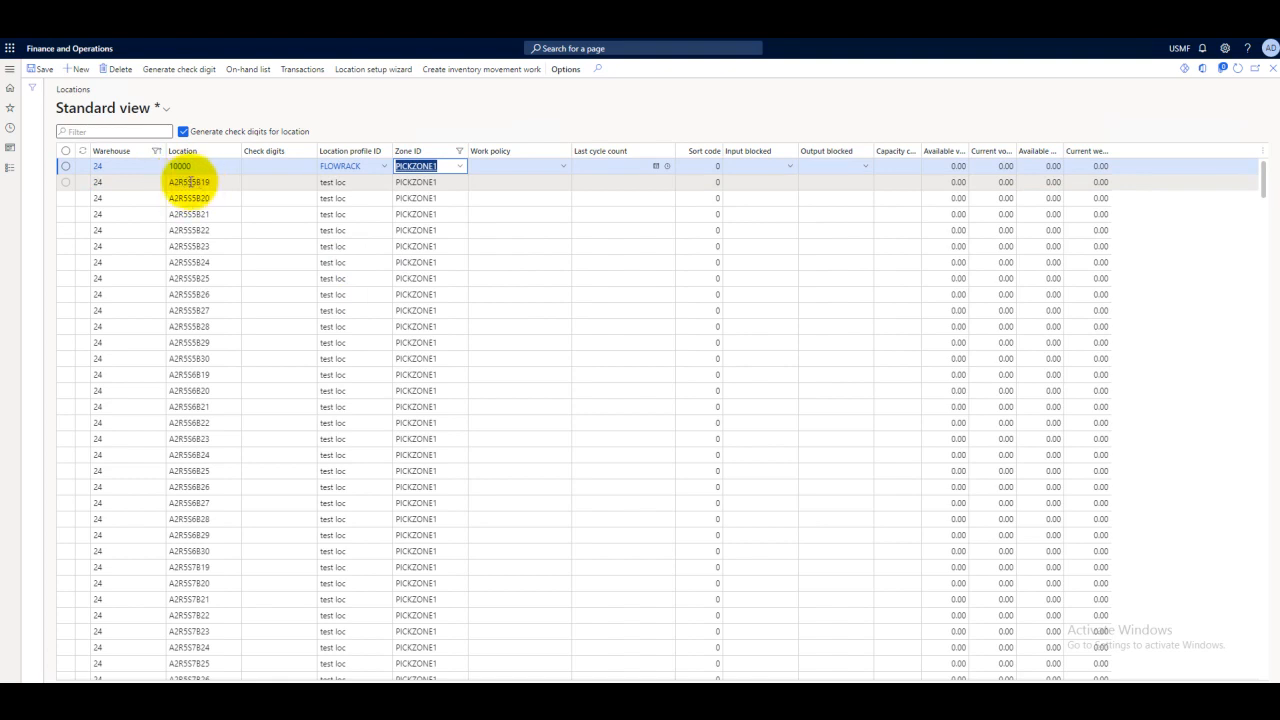
Review the generated location IDs for the test loc profile, starting with A2R5S5B19 and A2R5S5B20.
click(190, 182)
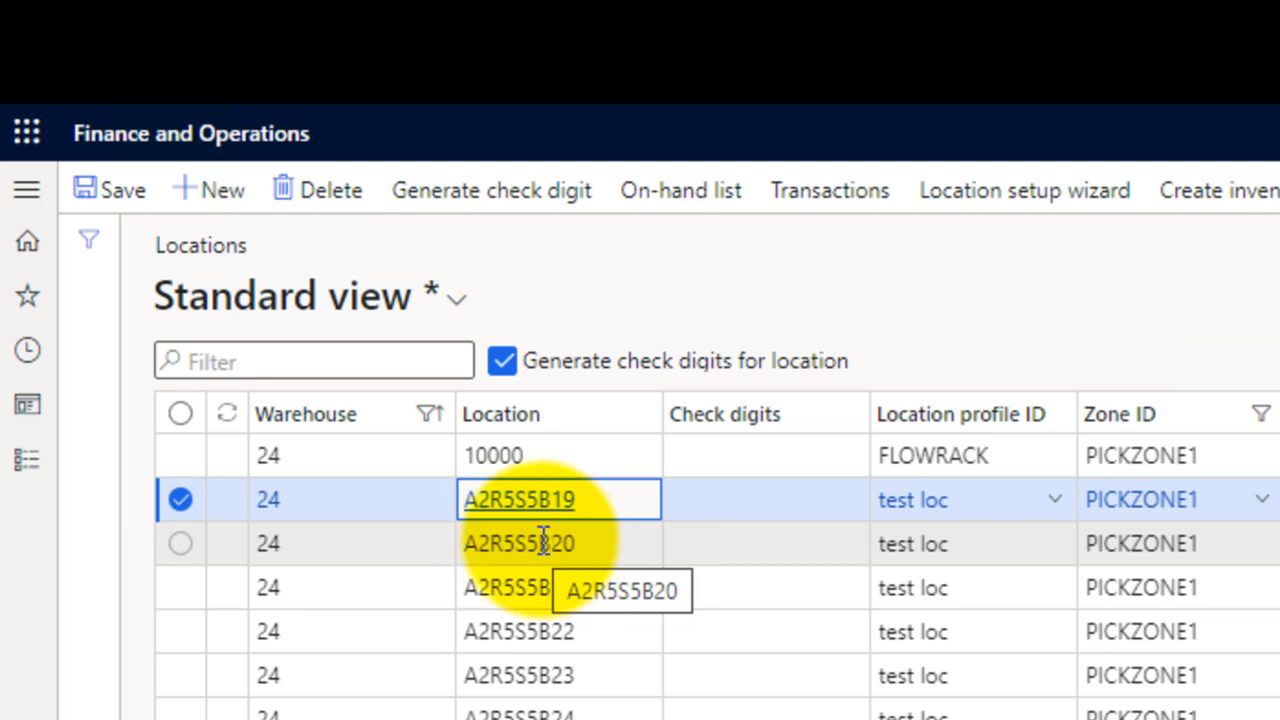
click(578, 550)
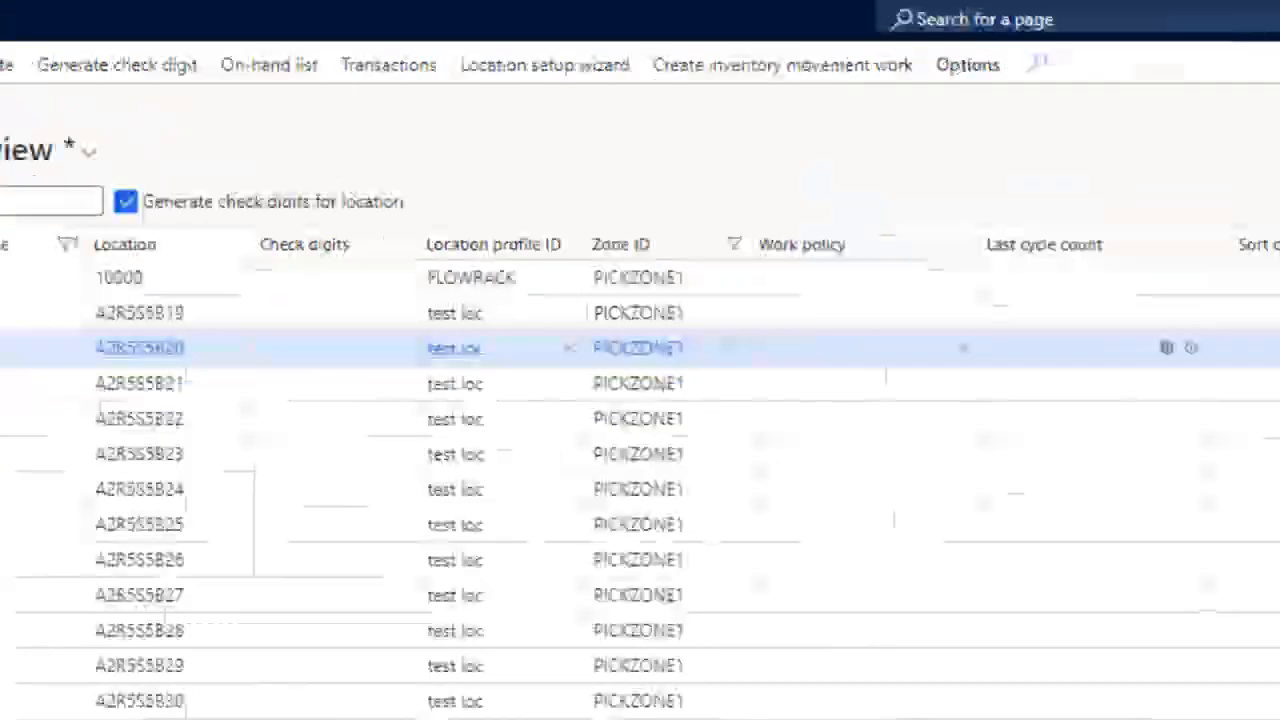
drag(1272, 80, 1258, 342)
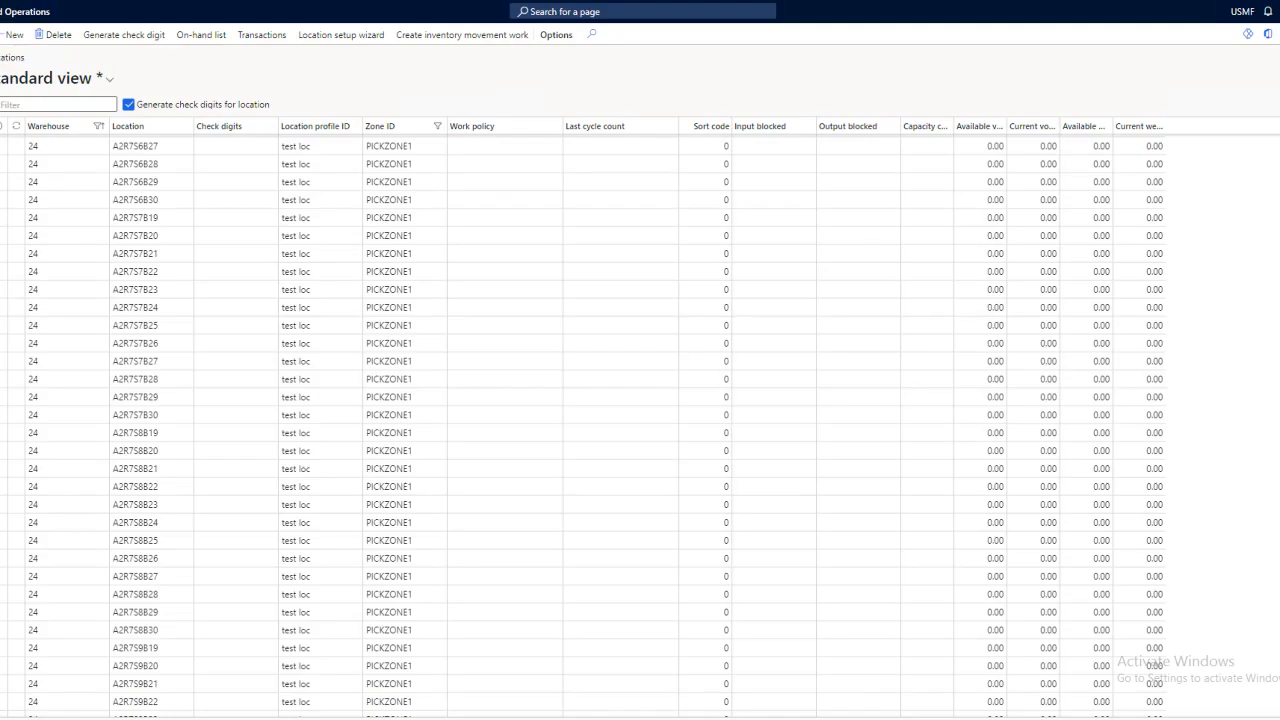
Open Location stocking limits and examine the product limits for the BAYDOOR profile and warehouse 34's FLOOR profile.
click(2, 144)
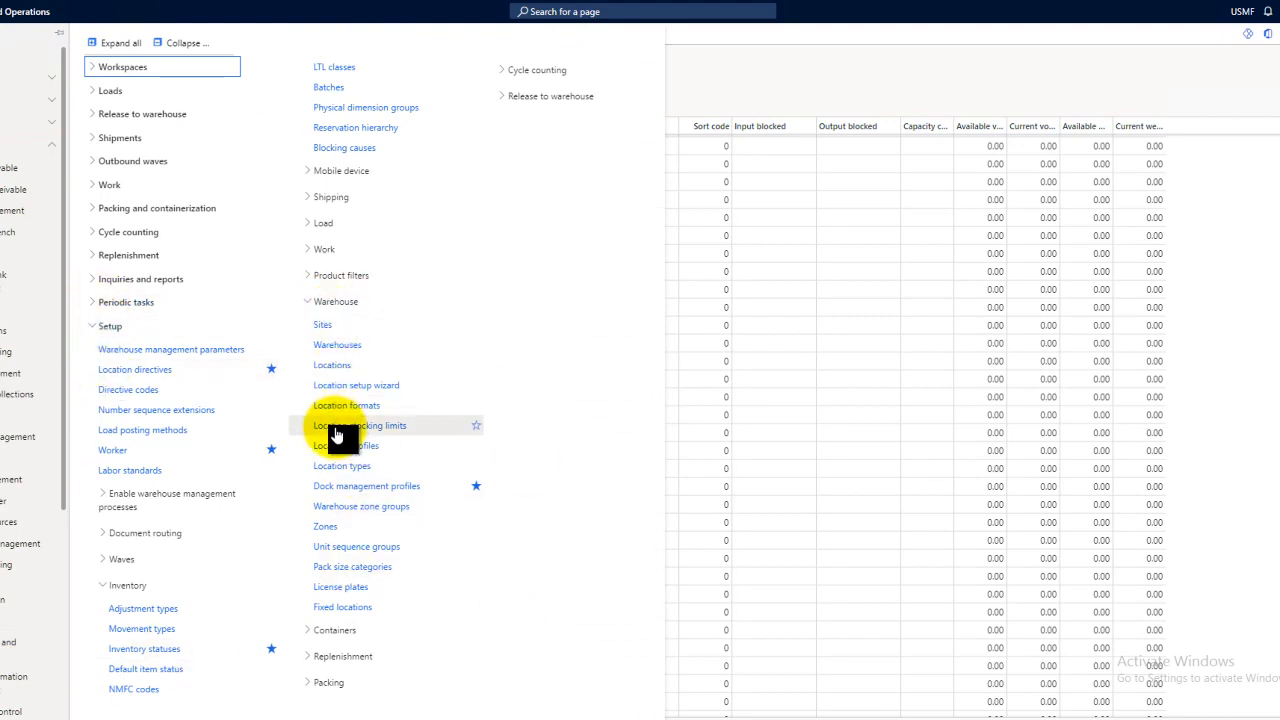
click(370, 427)
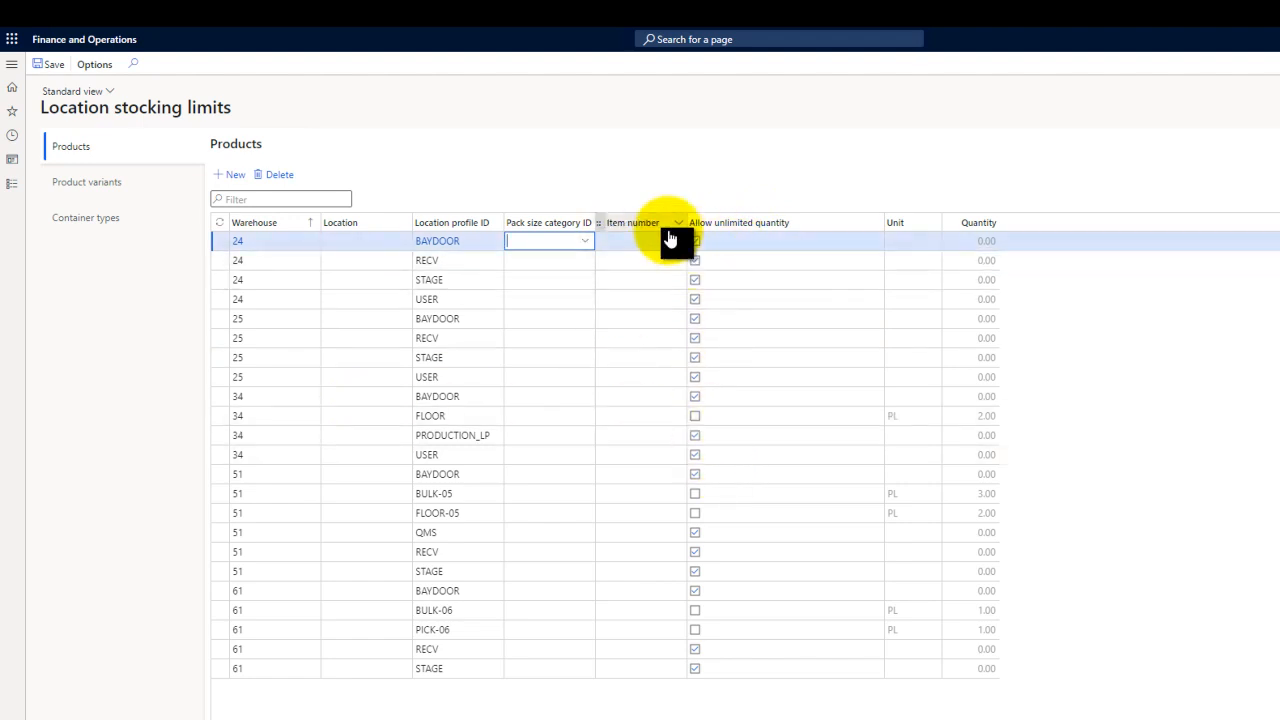
mouse_move(449, 256)
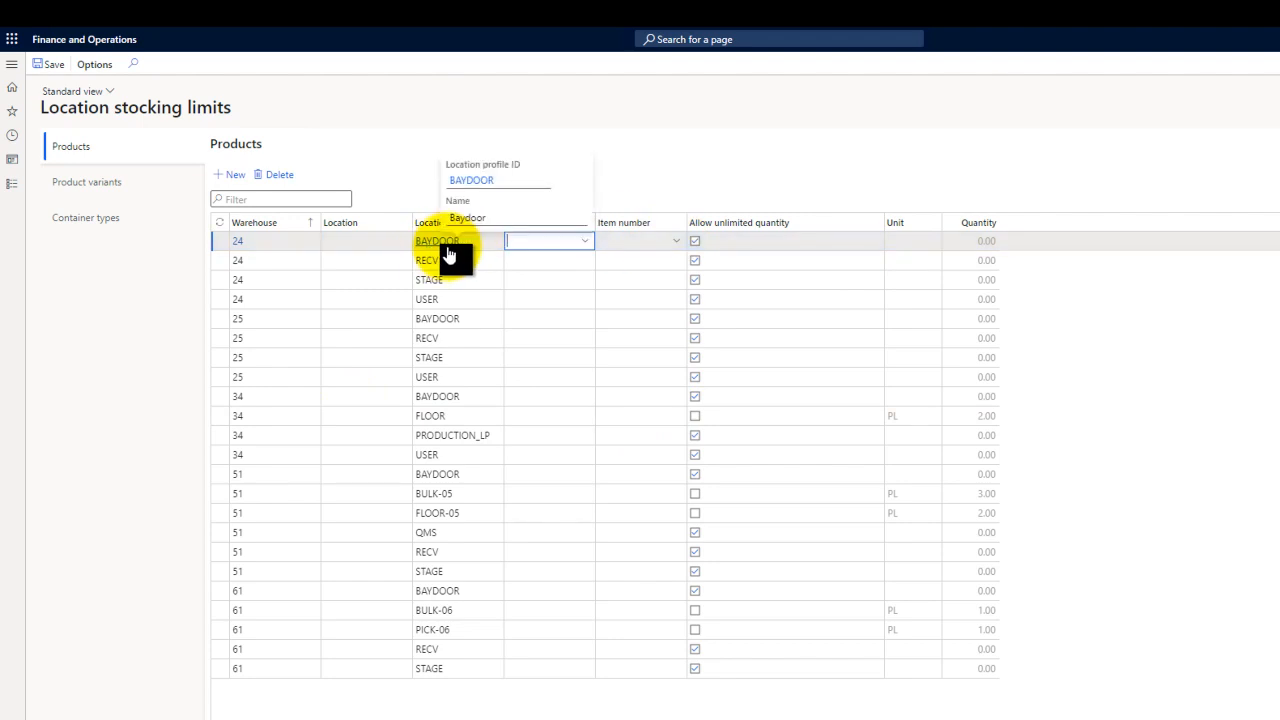
click(430, 415)
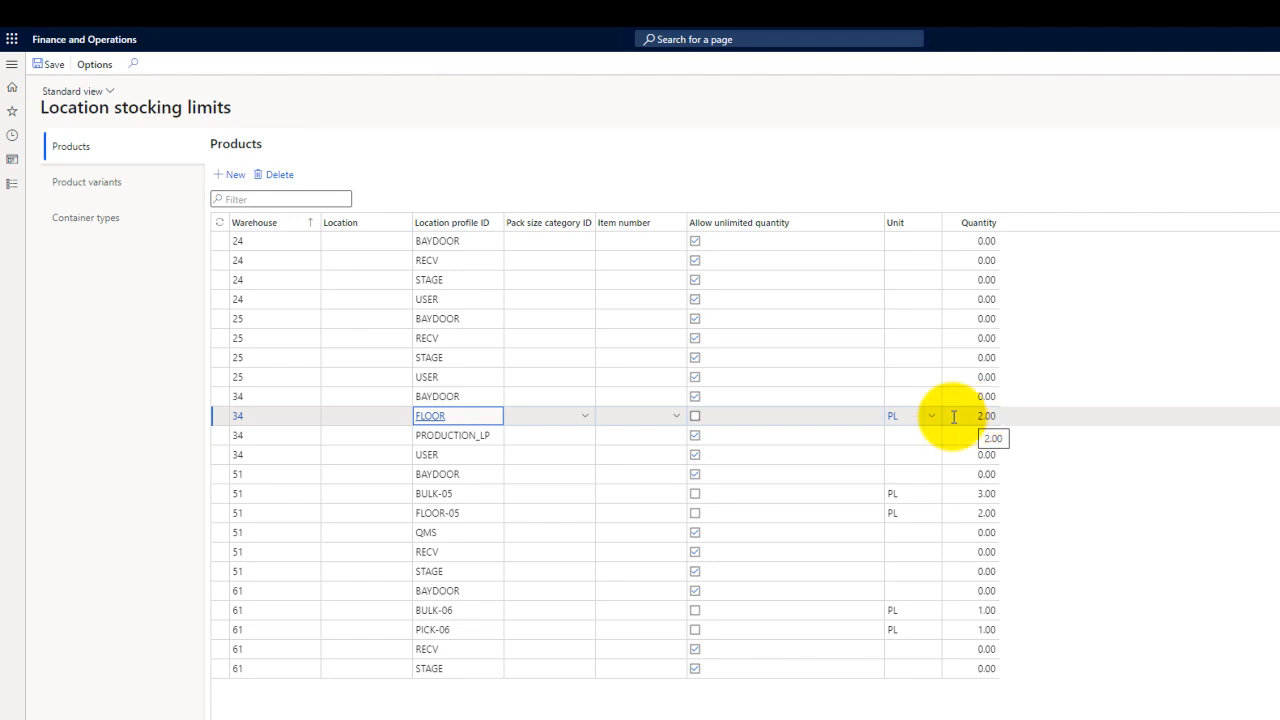
mouse_move(426, 428)
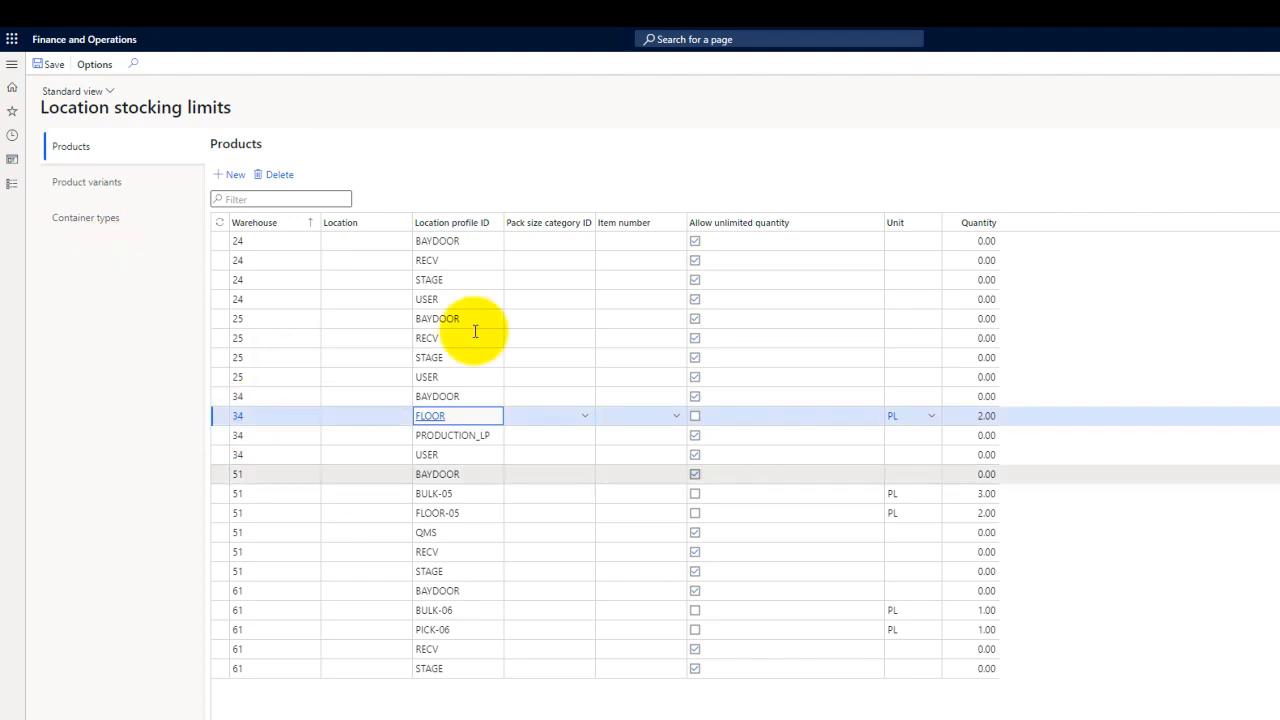
Show the product variant stocking limits and inspect the quantity for item D0013 in size M.
click(85, 190)
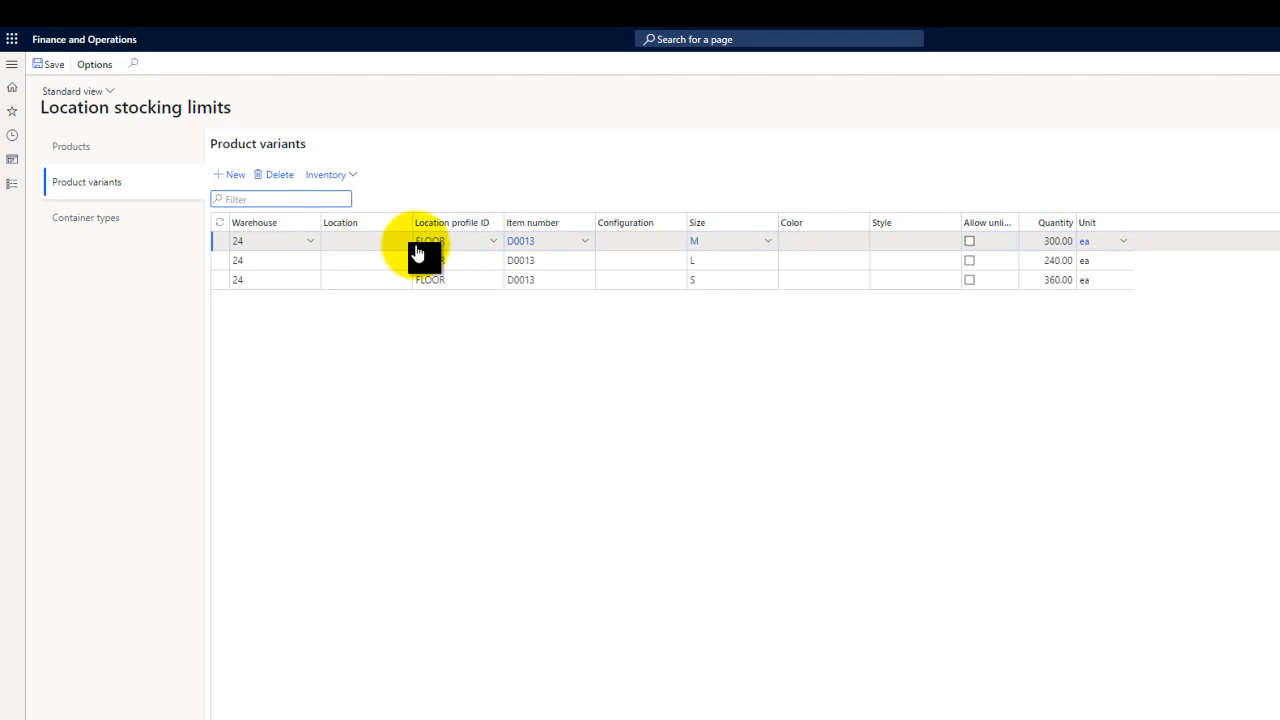
key(Tab)
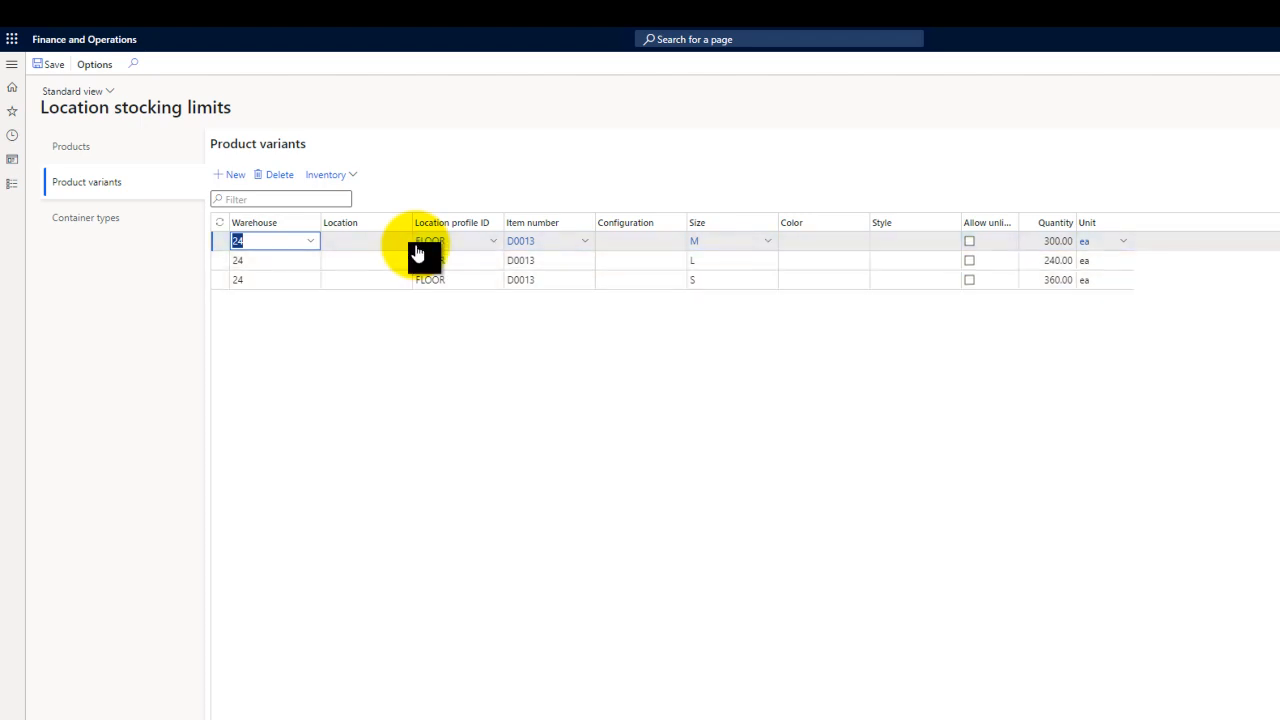
drag(1044, 241, 1067, 243)
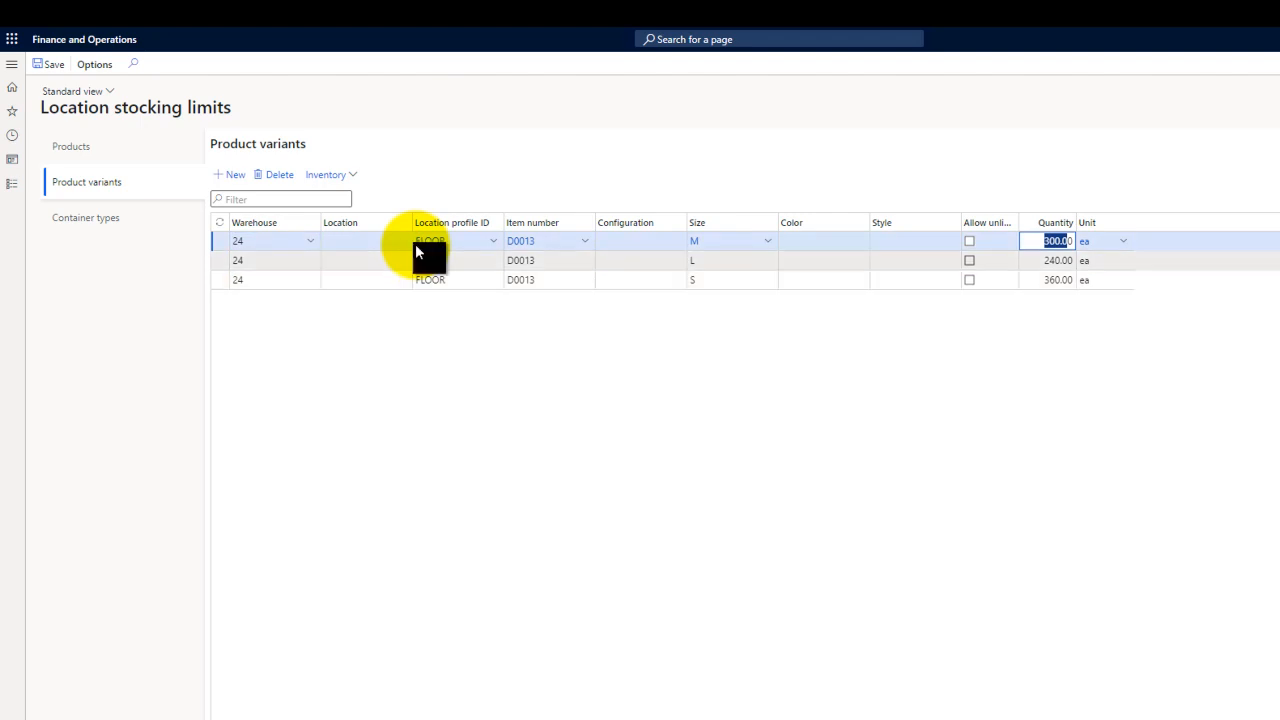
Add a product variant stocking limit line for warehouse 34 with location profile FLOOR.
mouse_move(415, 244)
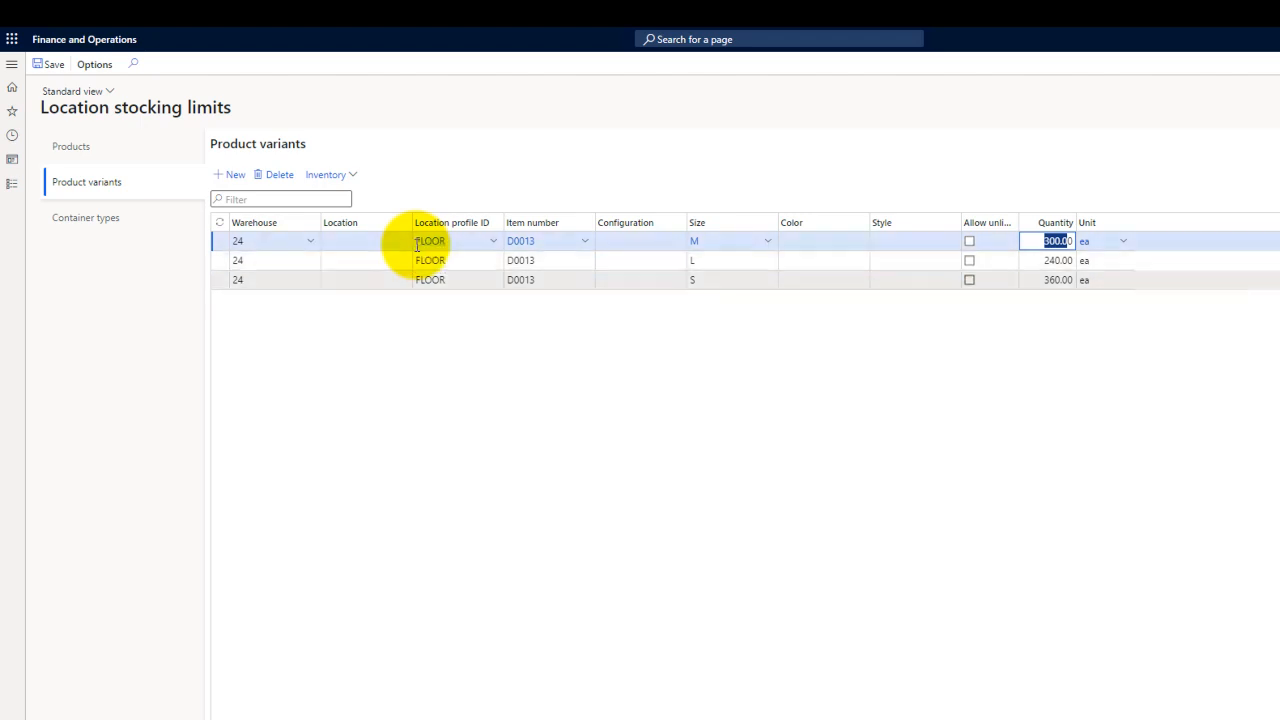
click(417, 245)
key(Down)
key(Down)
key(Down)
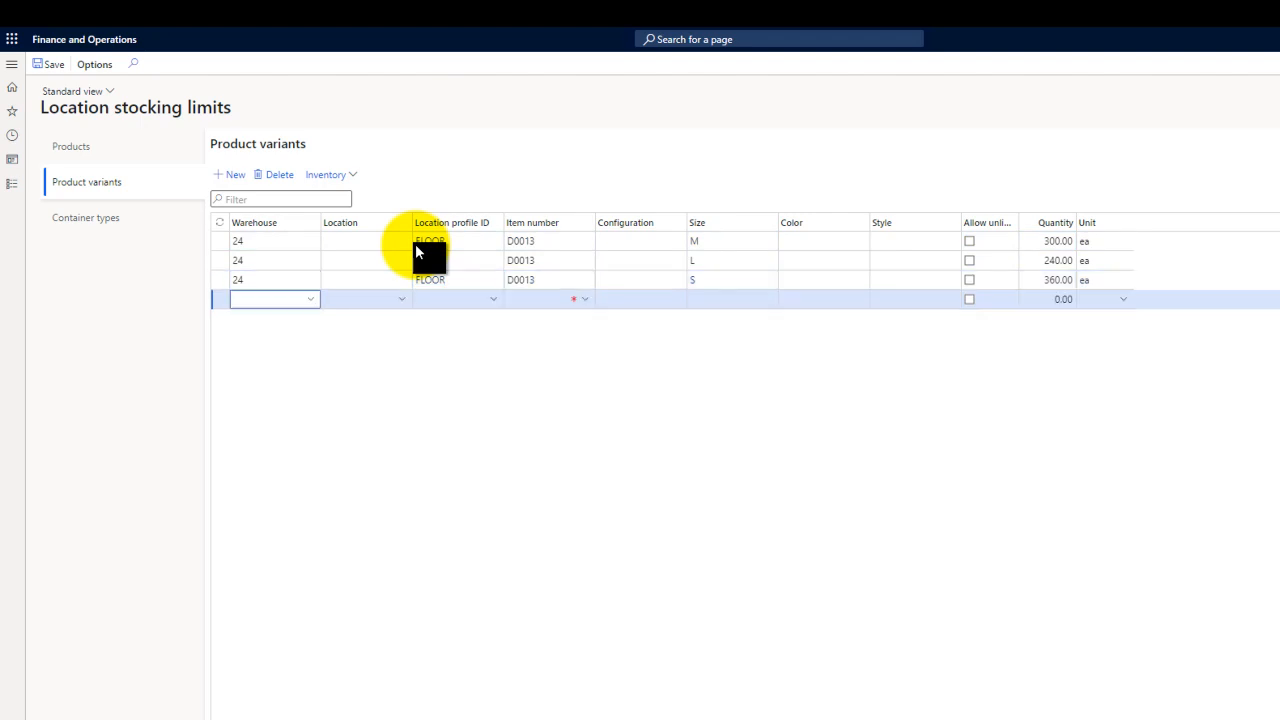
text(34)
key(Tab)
key(Tab)
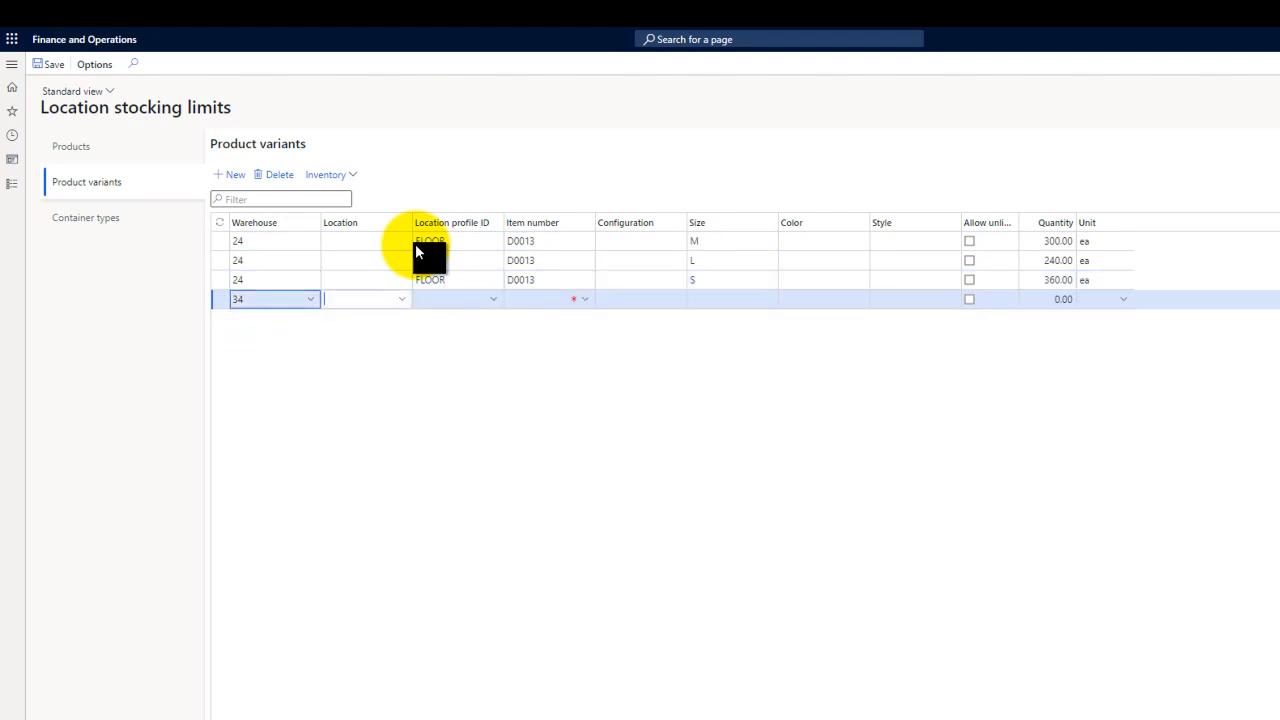
text(floor)
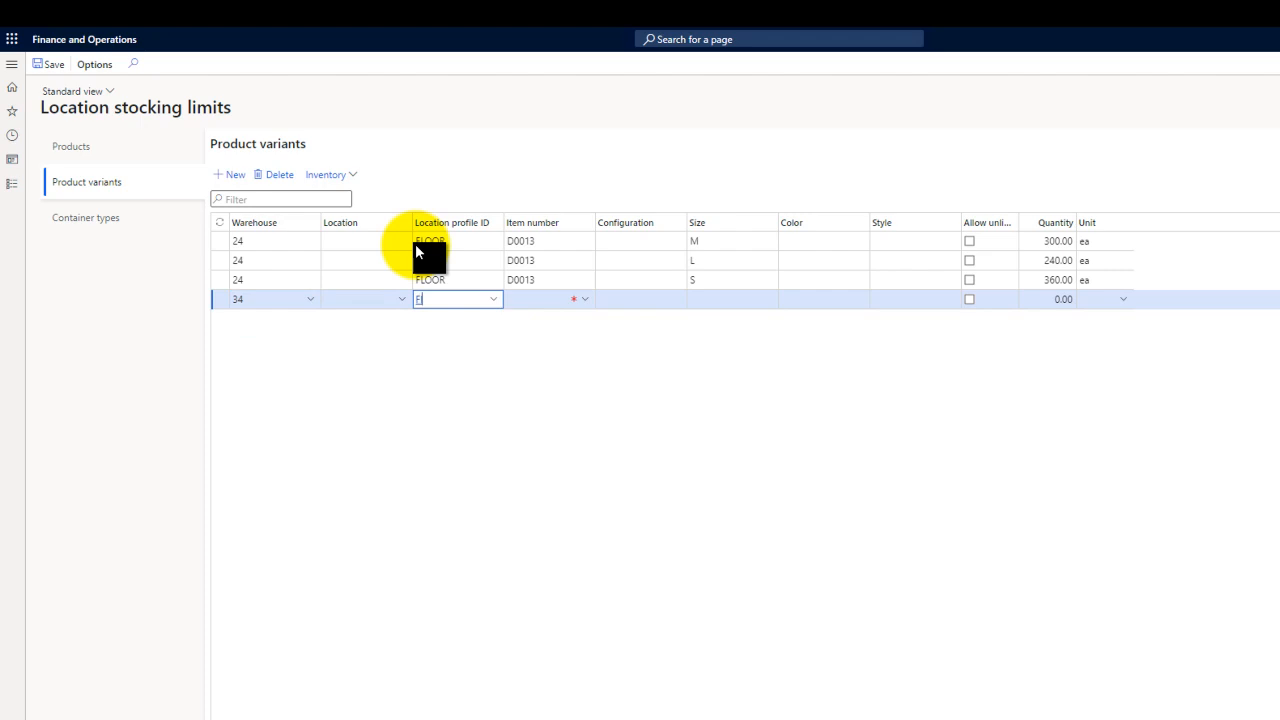
key(Tab)
Set the new line's item number to D0013, size to M and quantity to 500.
text(D0013)
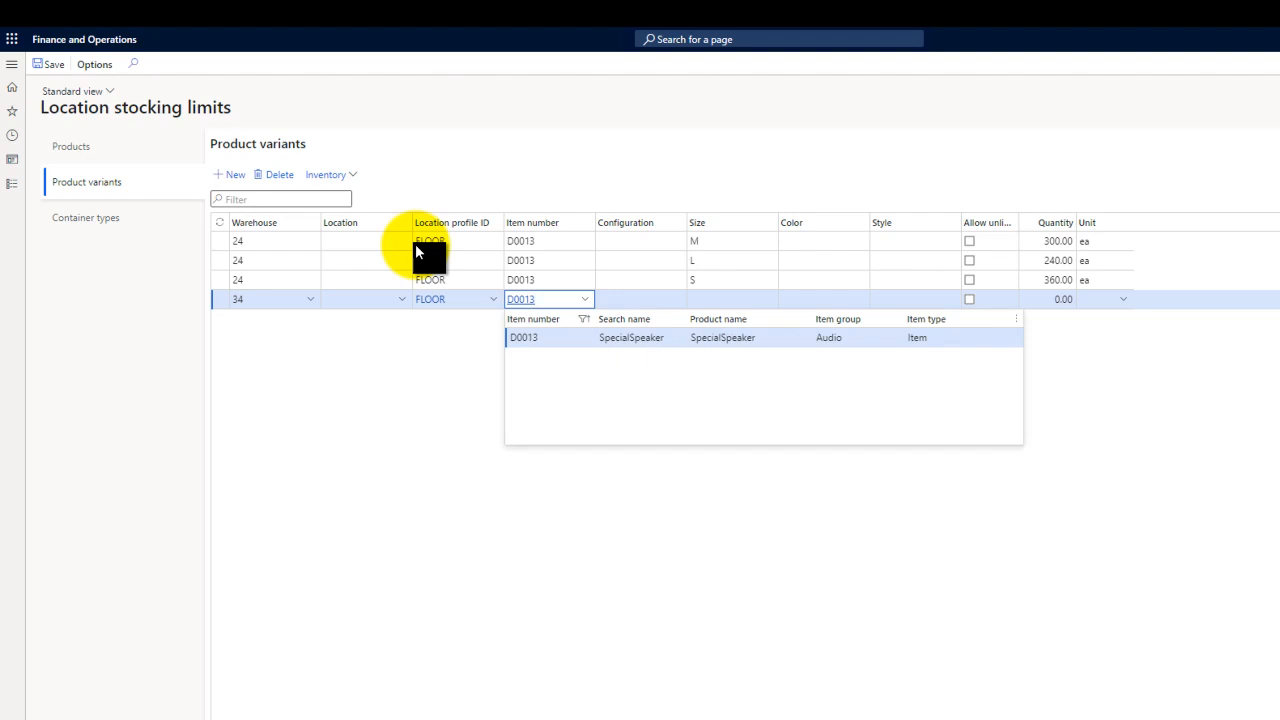
key(Tab)
key(Tab)
text(M)
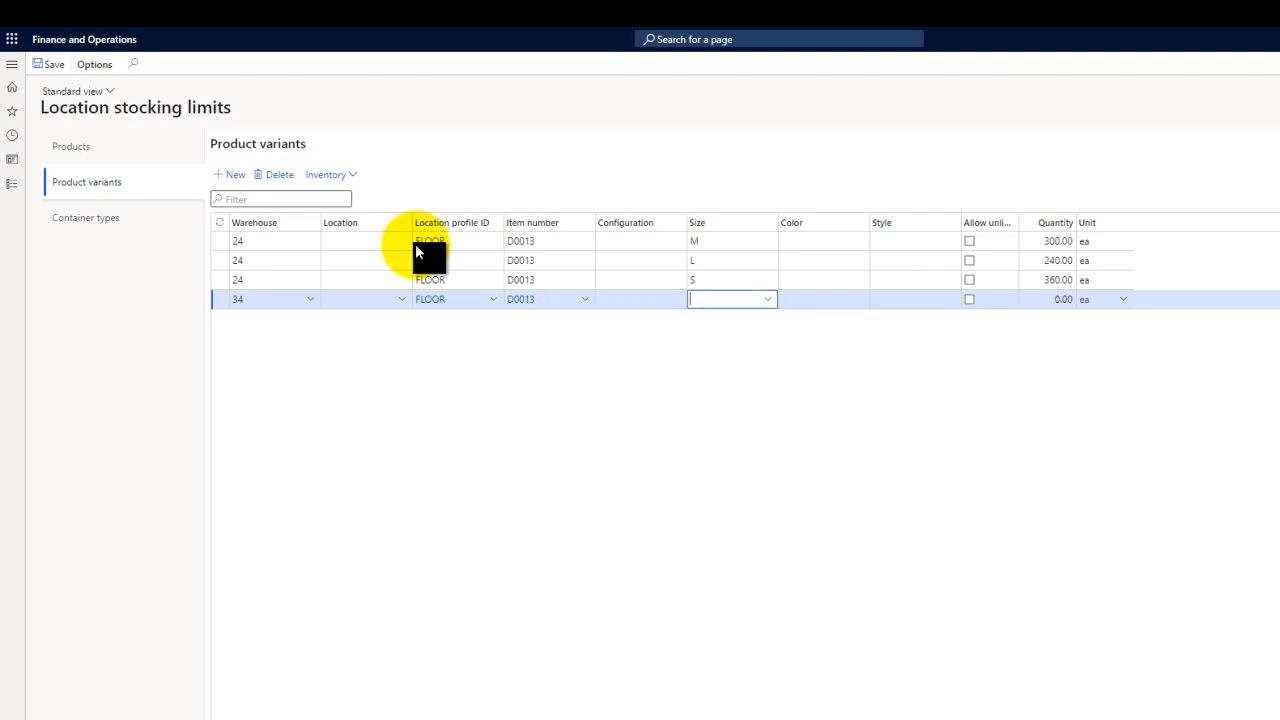
key(Tab)
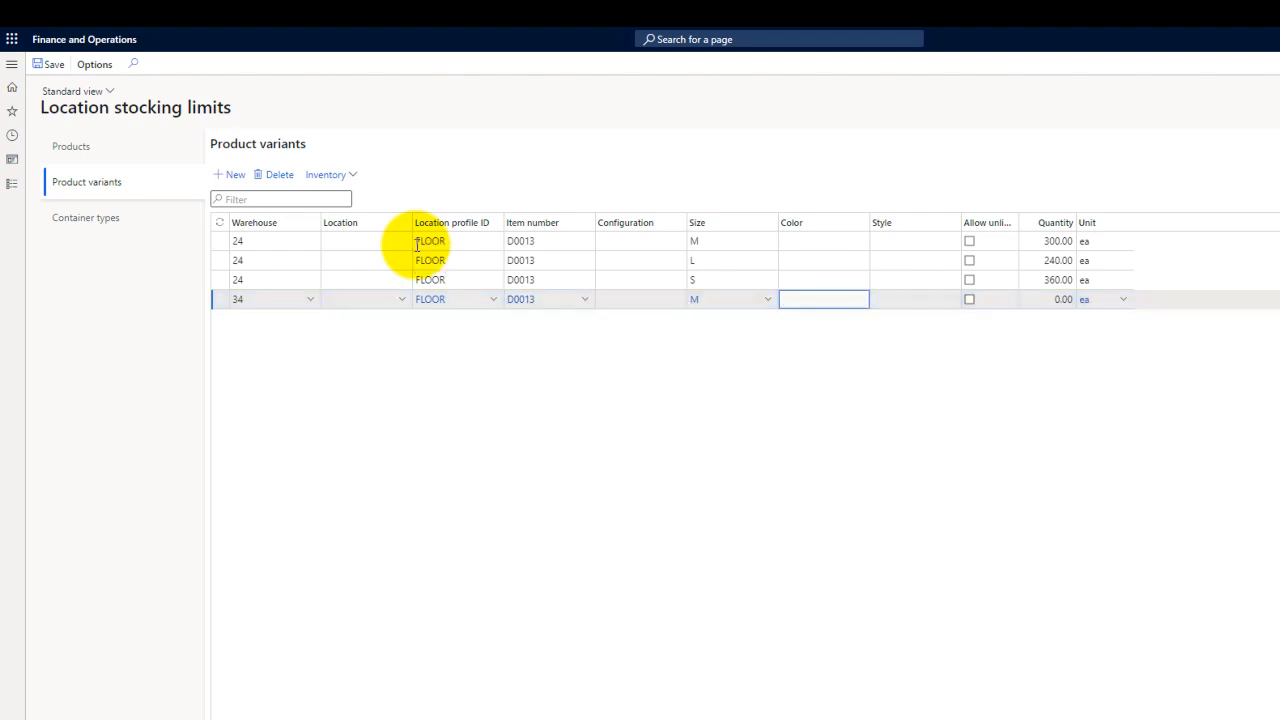
key(Tab)
key(Tab)
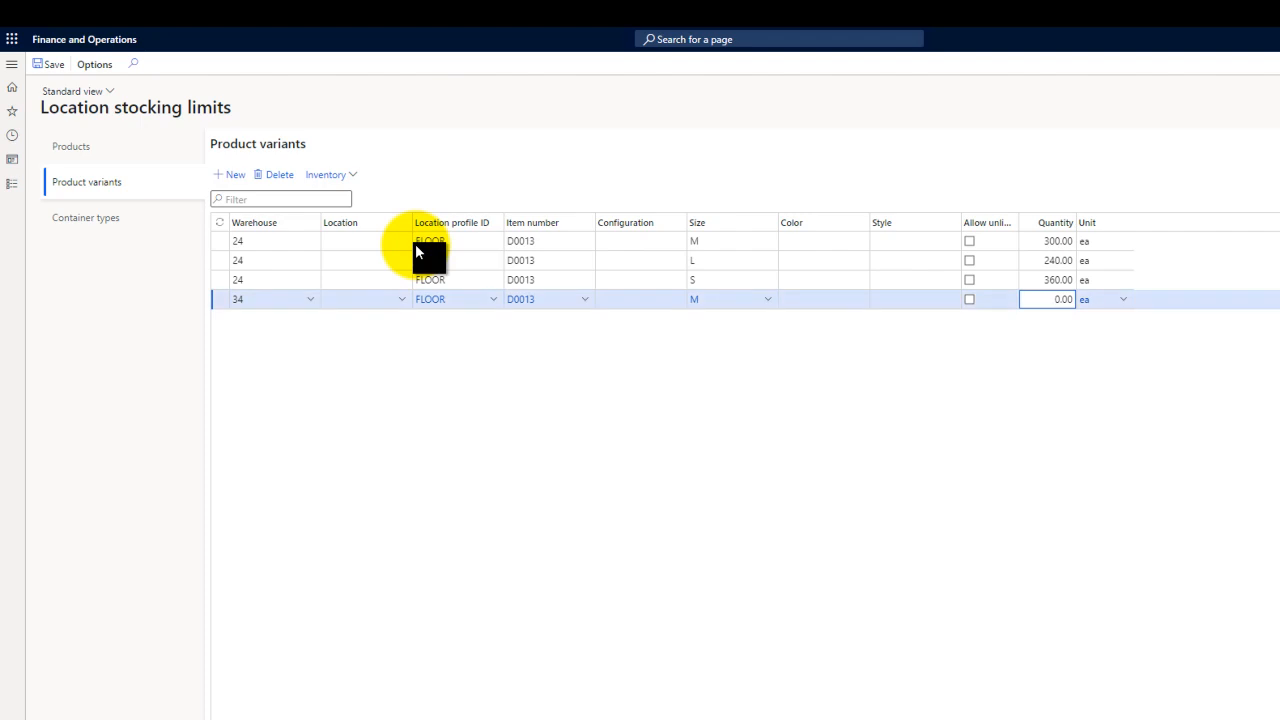
text(0)
key(Tab)
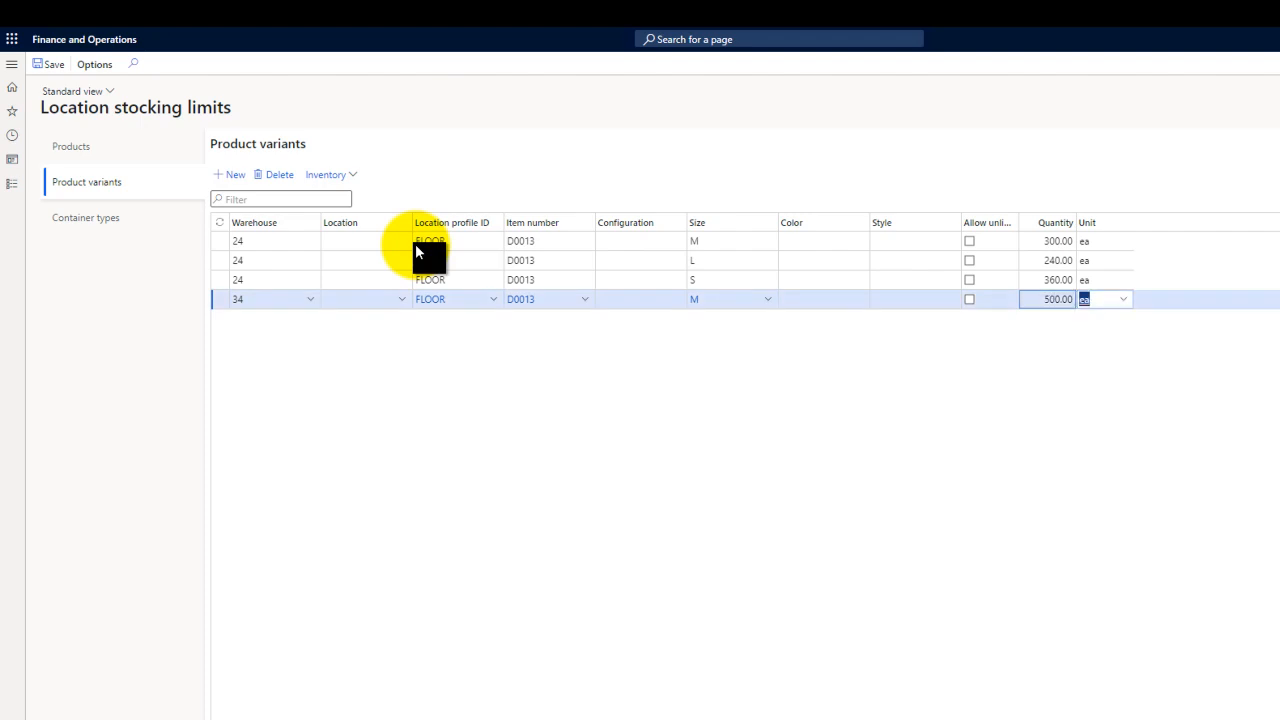